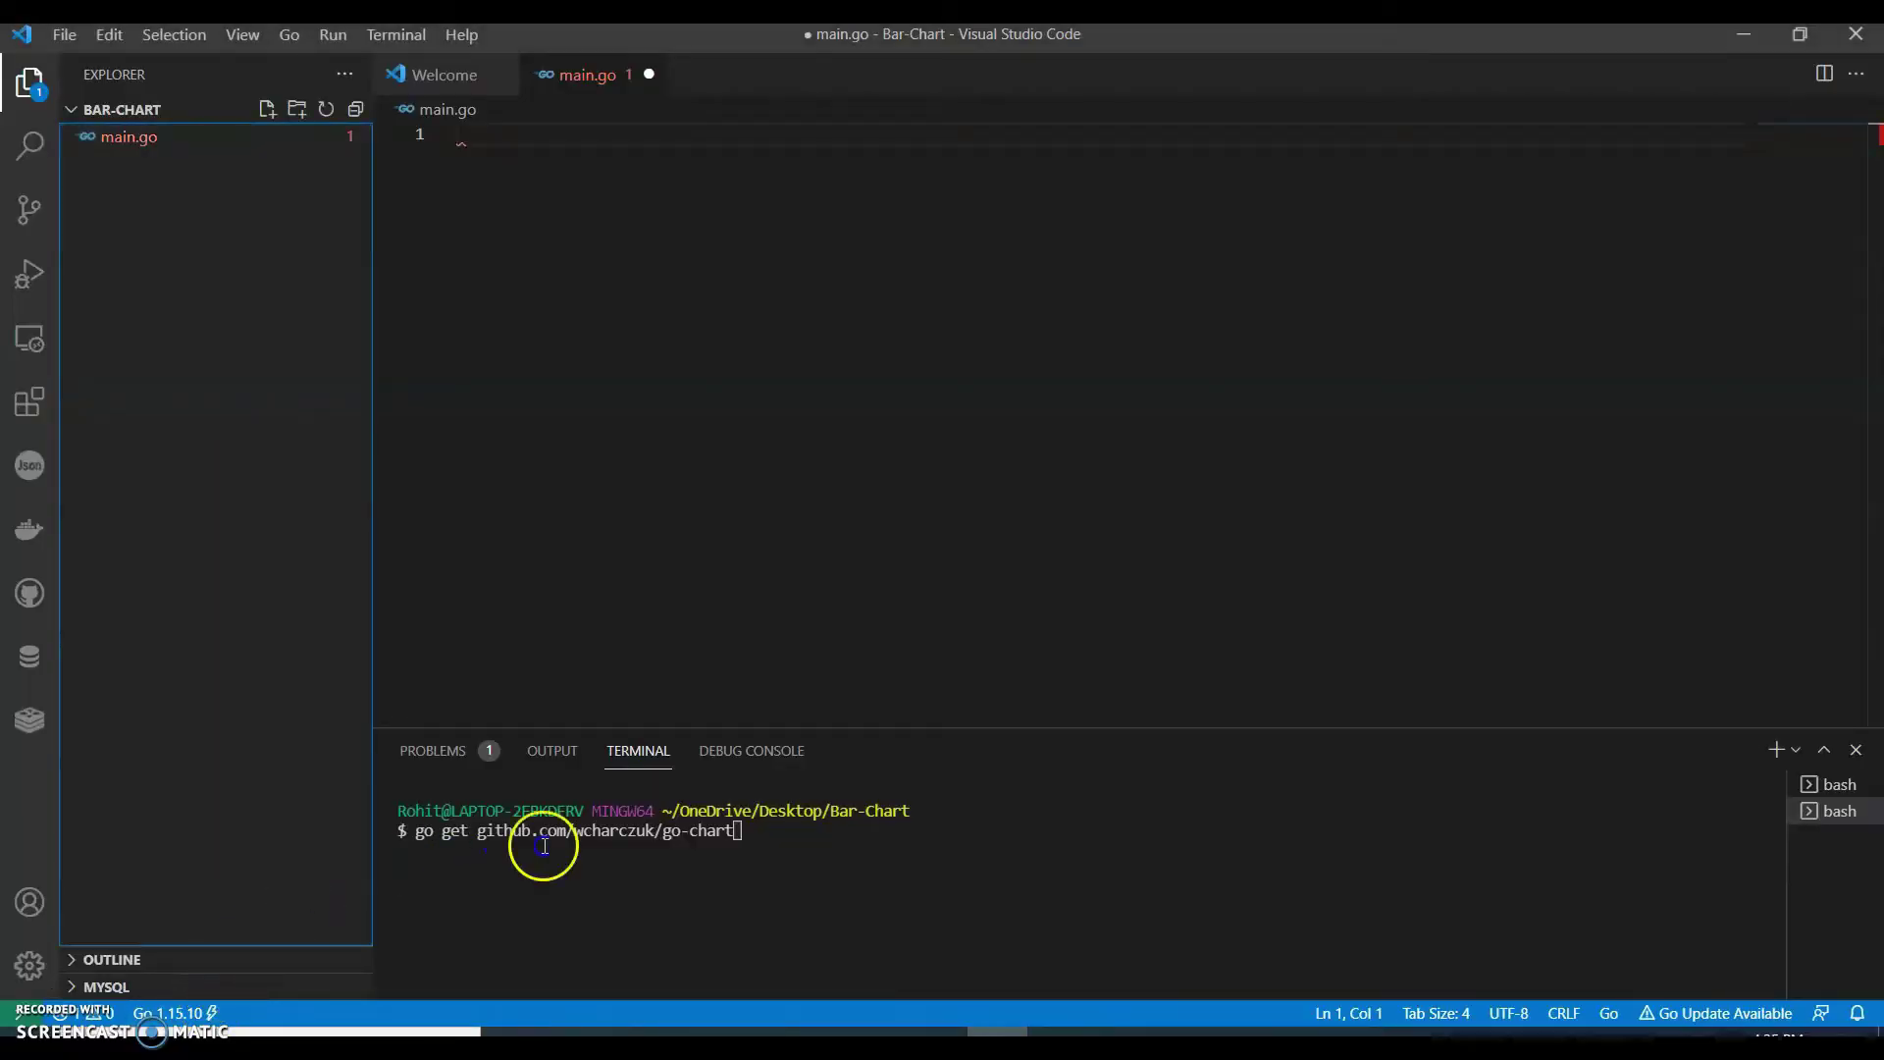
# Run go get github.com/wcharczuk/go-chart in the Bar-Chart project terminal.
pyautogui.click(544, 846)
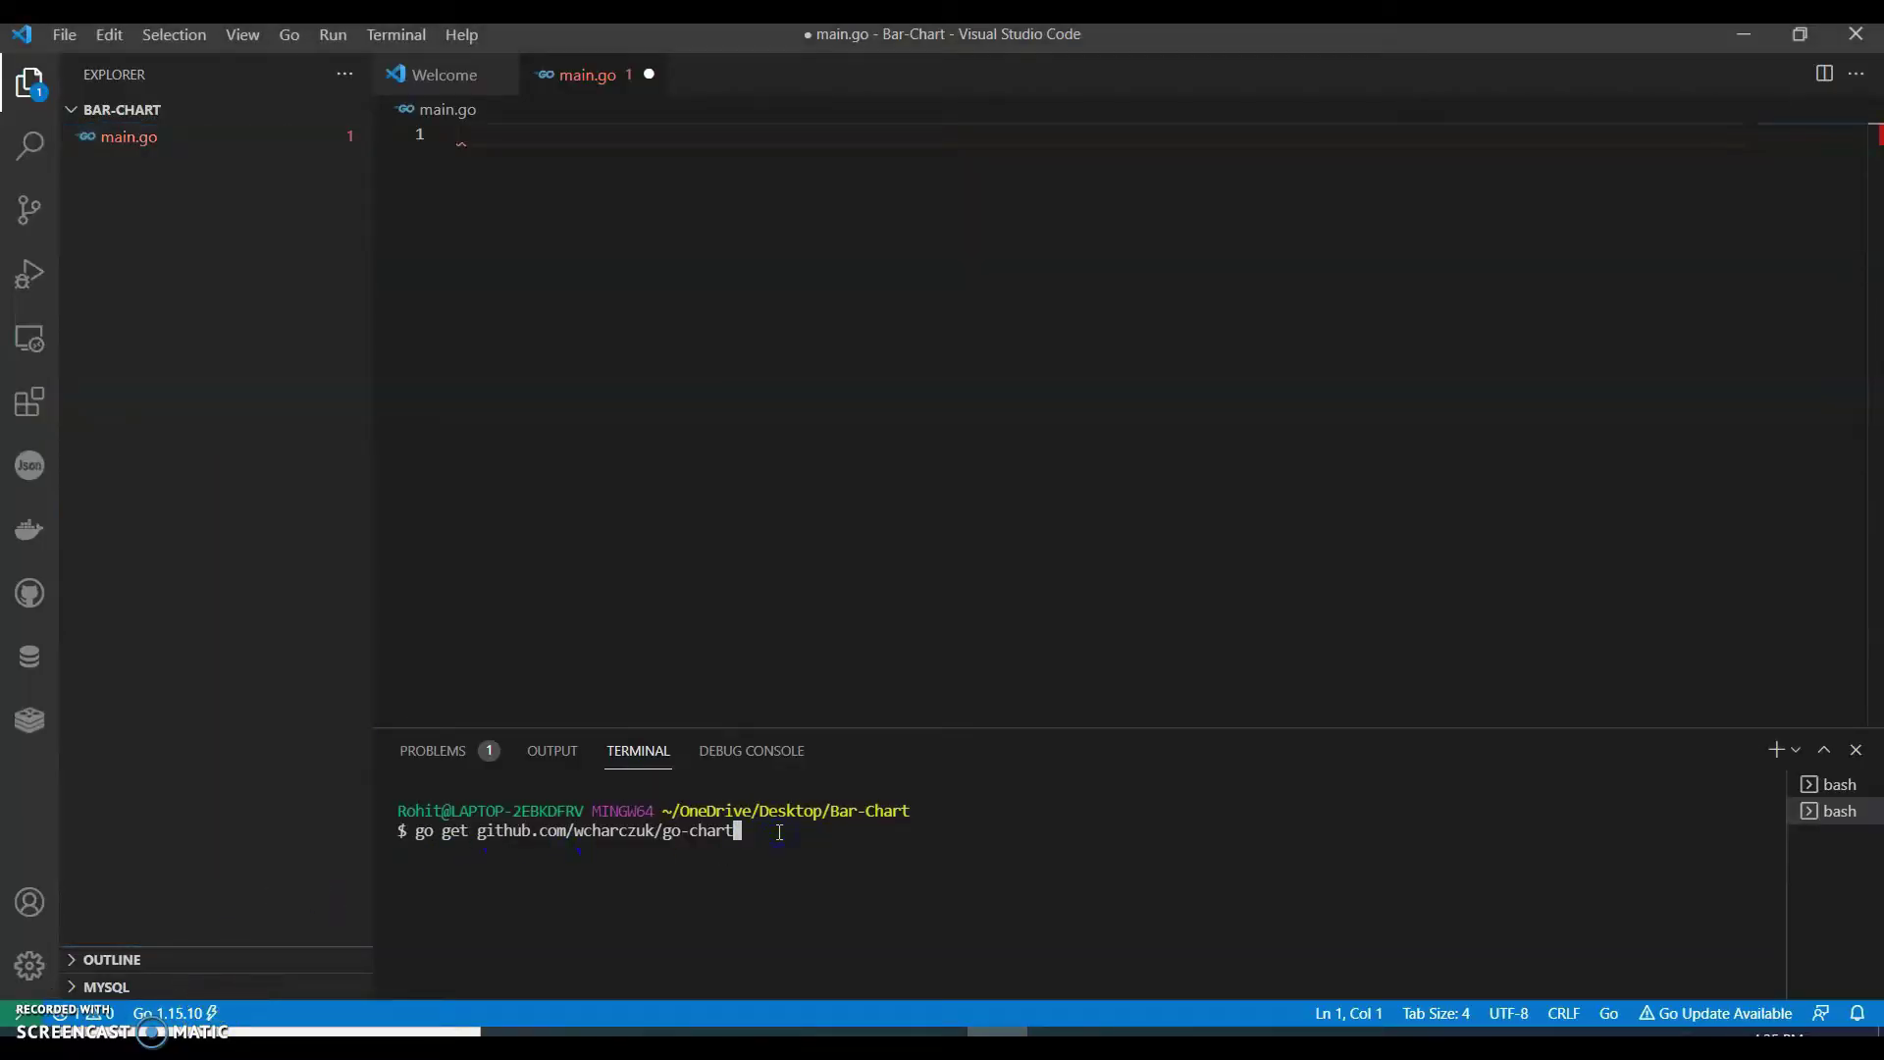
pyautogui.moveTo(512, 832)
pyautogui.mouseDown()
pyautogui.moveTo(678, 848)
pyautogui.moveTo(711, 832)
pyautogui.mouseUp()
pyautogui.click(770, 832)
# Write package main and func main() with a chart.BarChart titled "World Pollution chart".
pyautogui.click(589, 217)
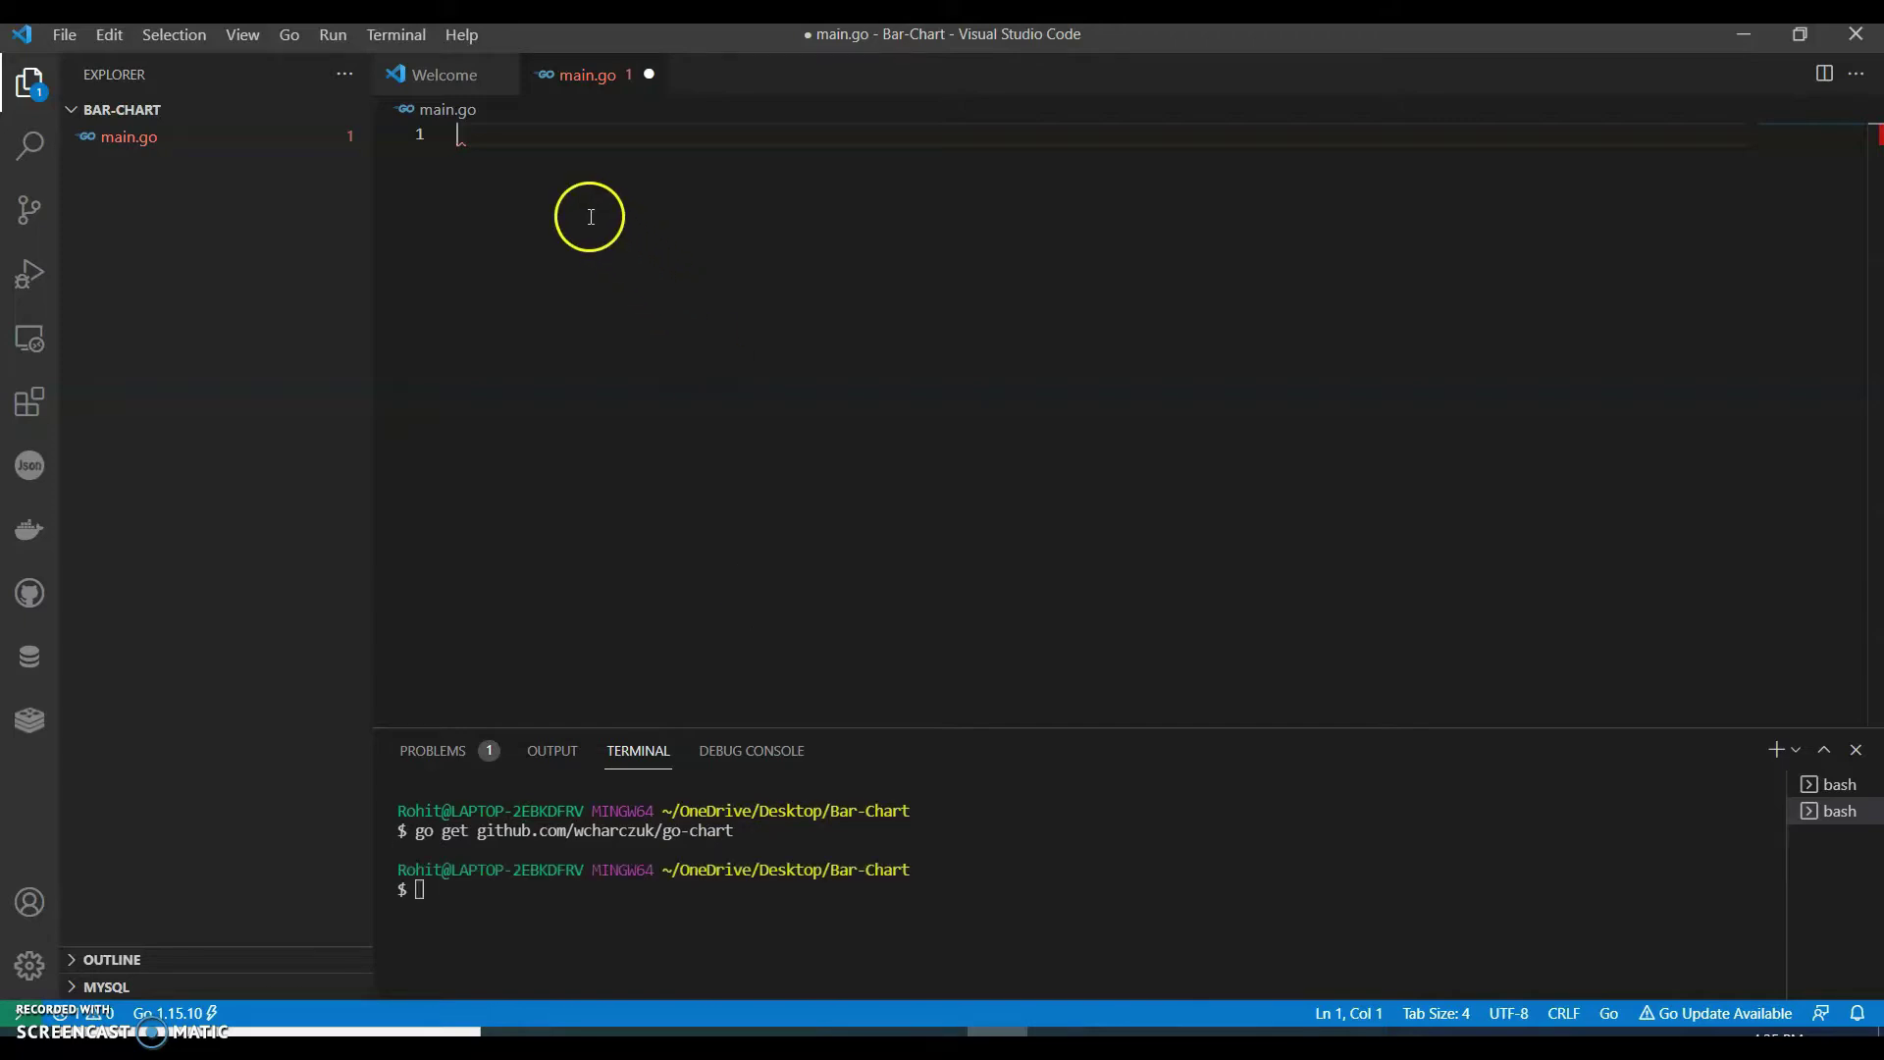
pyautogui.click(1097, 135)
pyautogui.write('package main')
pyautogui.press('Return')
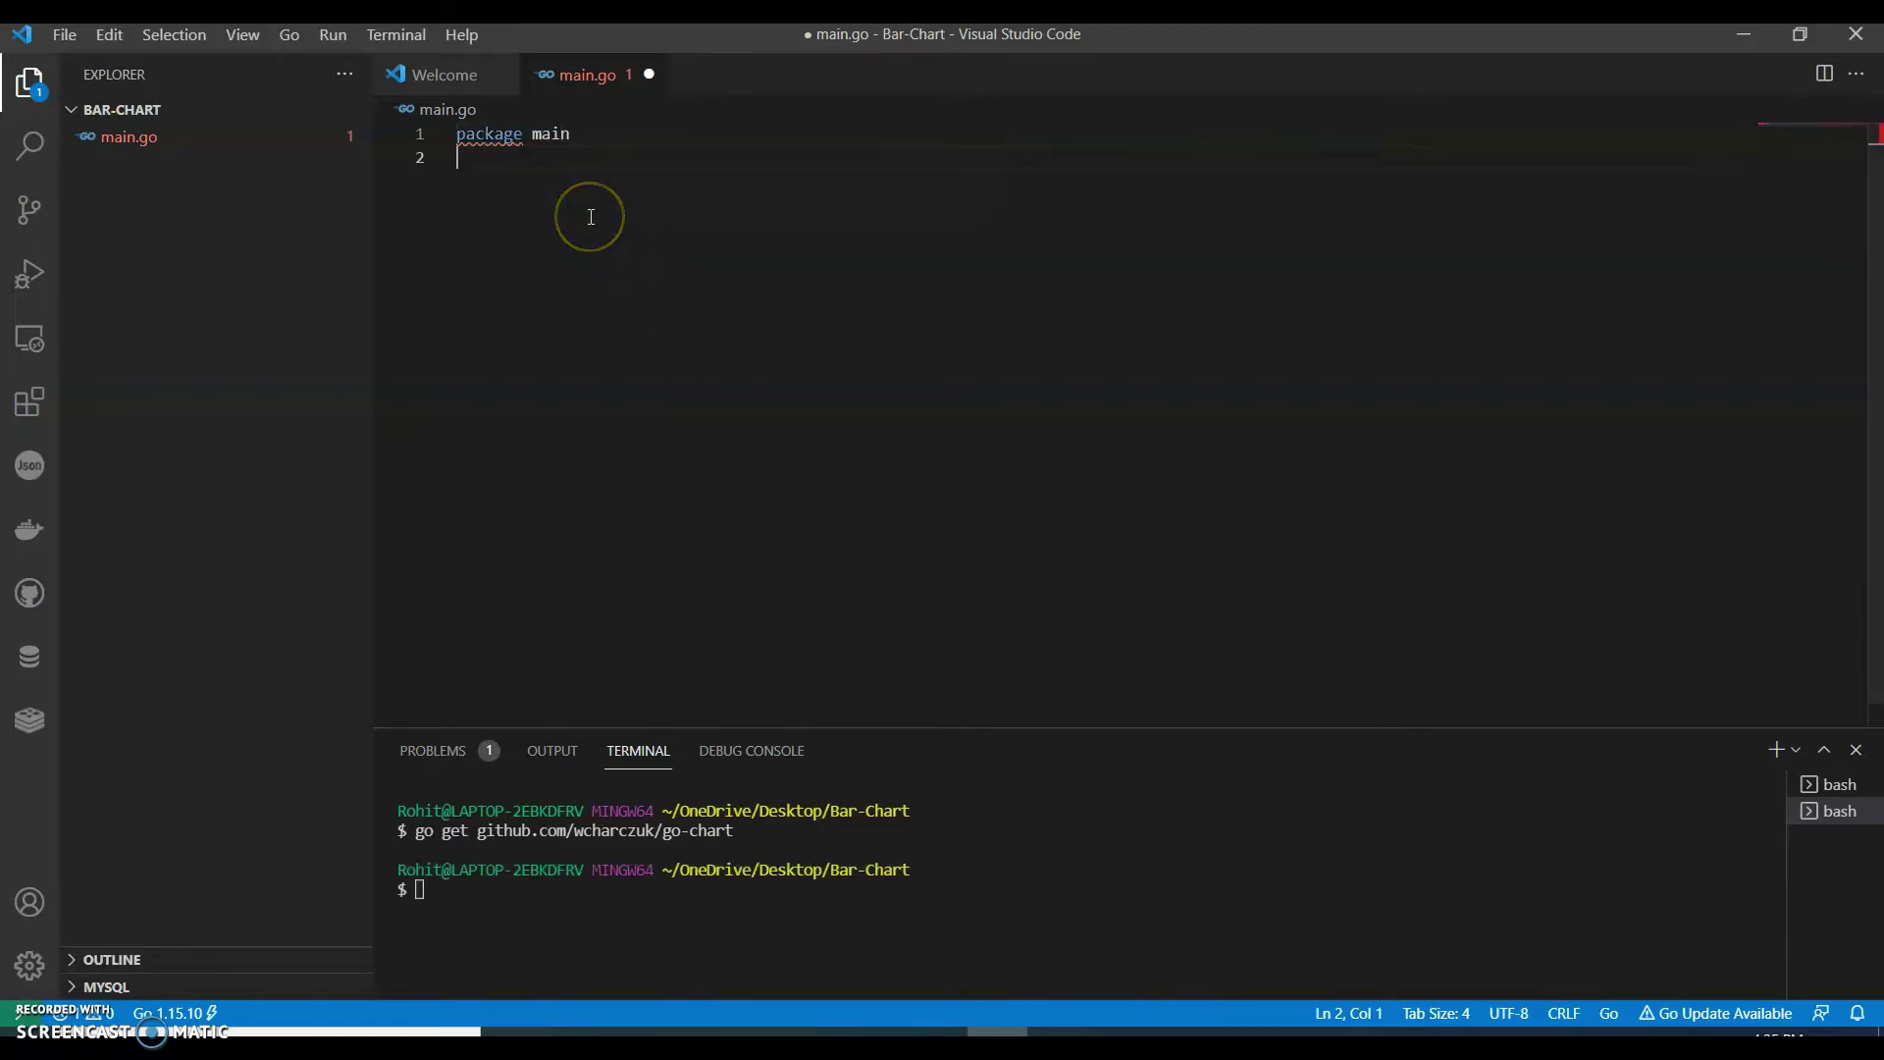
pyautogui.press('Return')
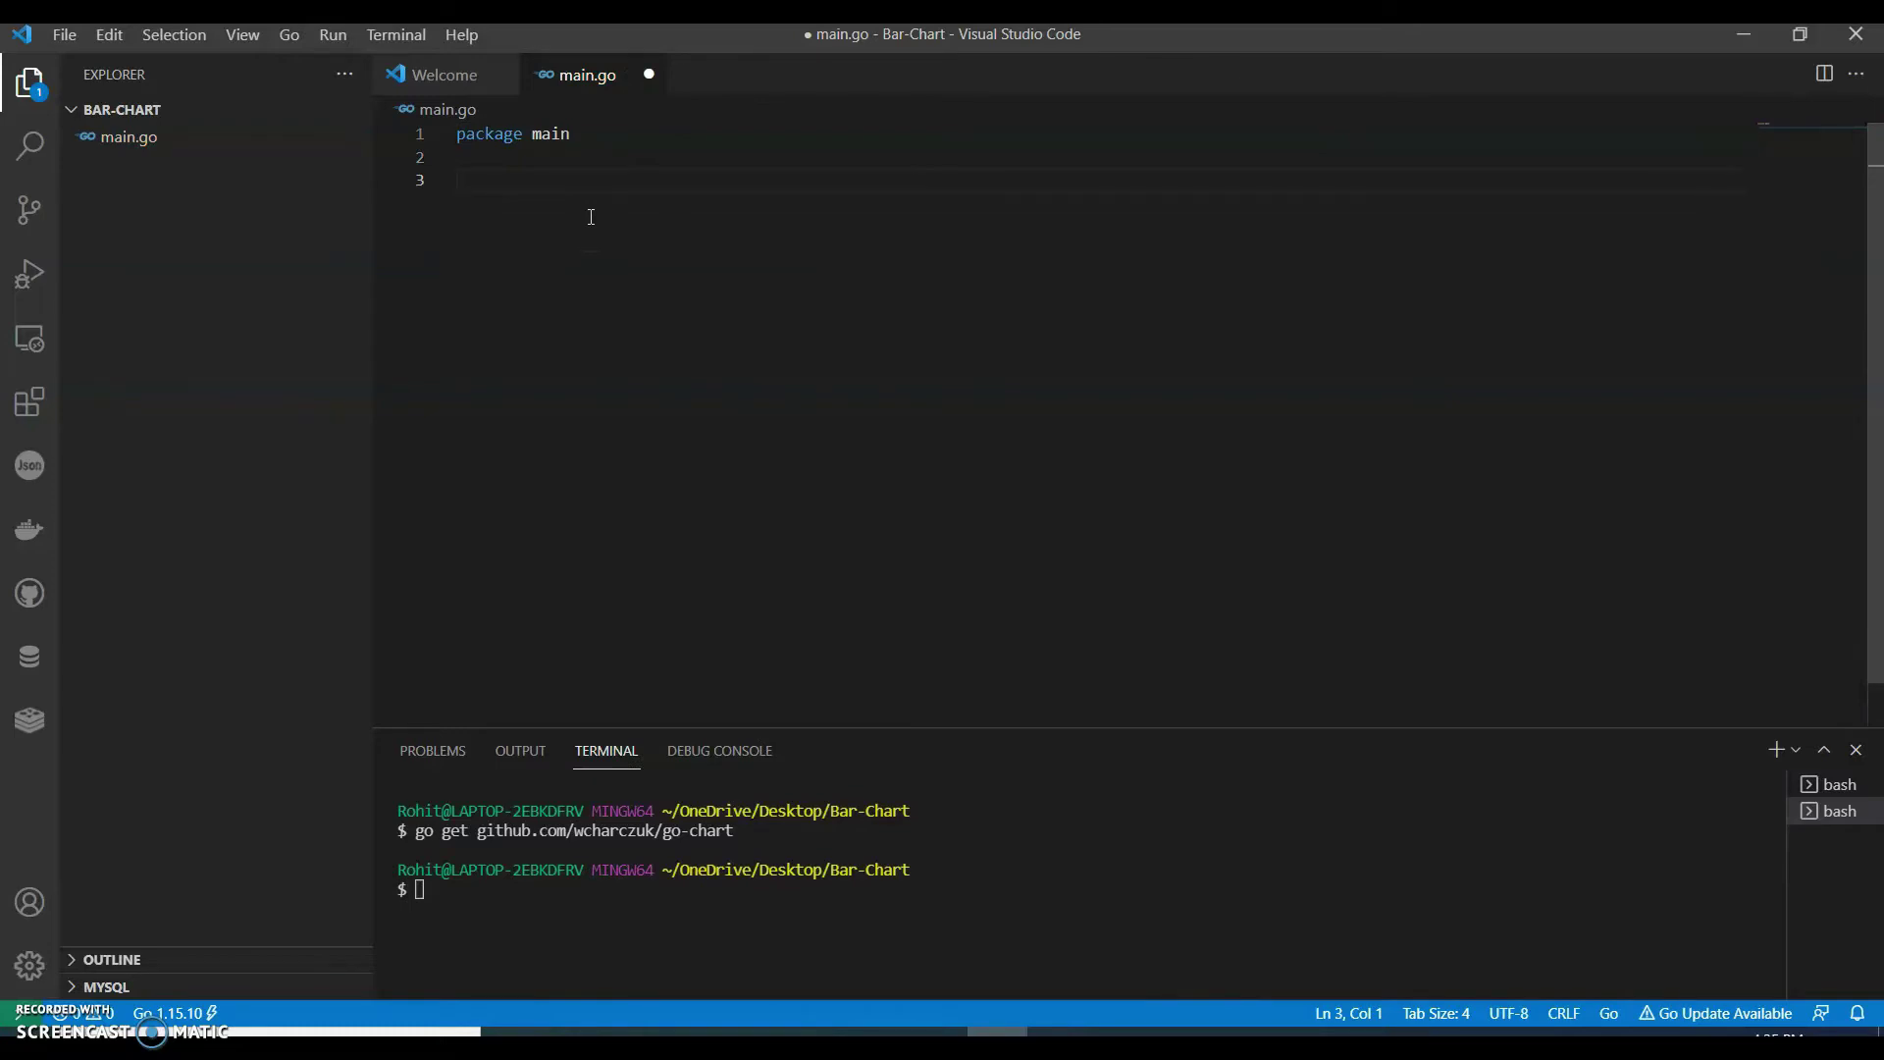
pyautogui.write('func main(')
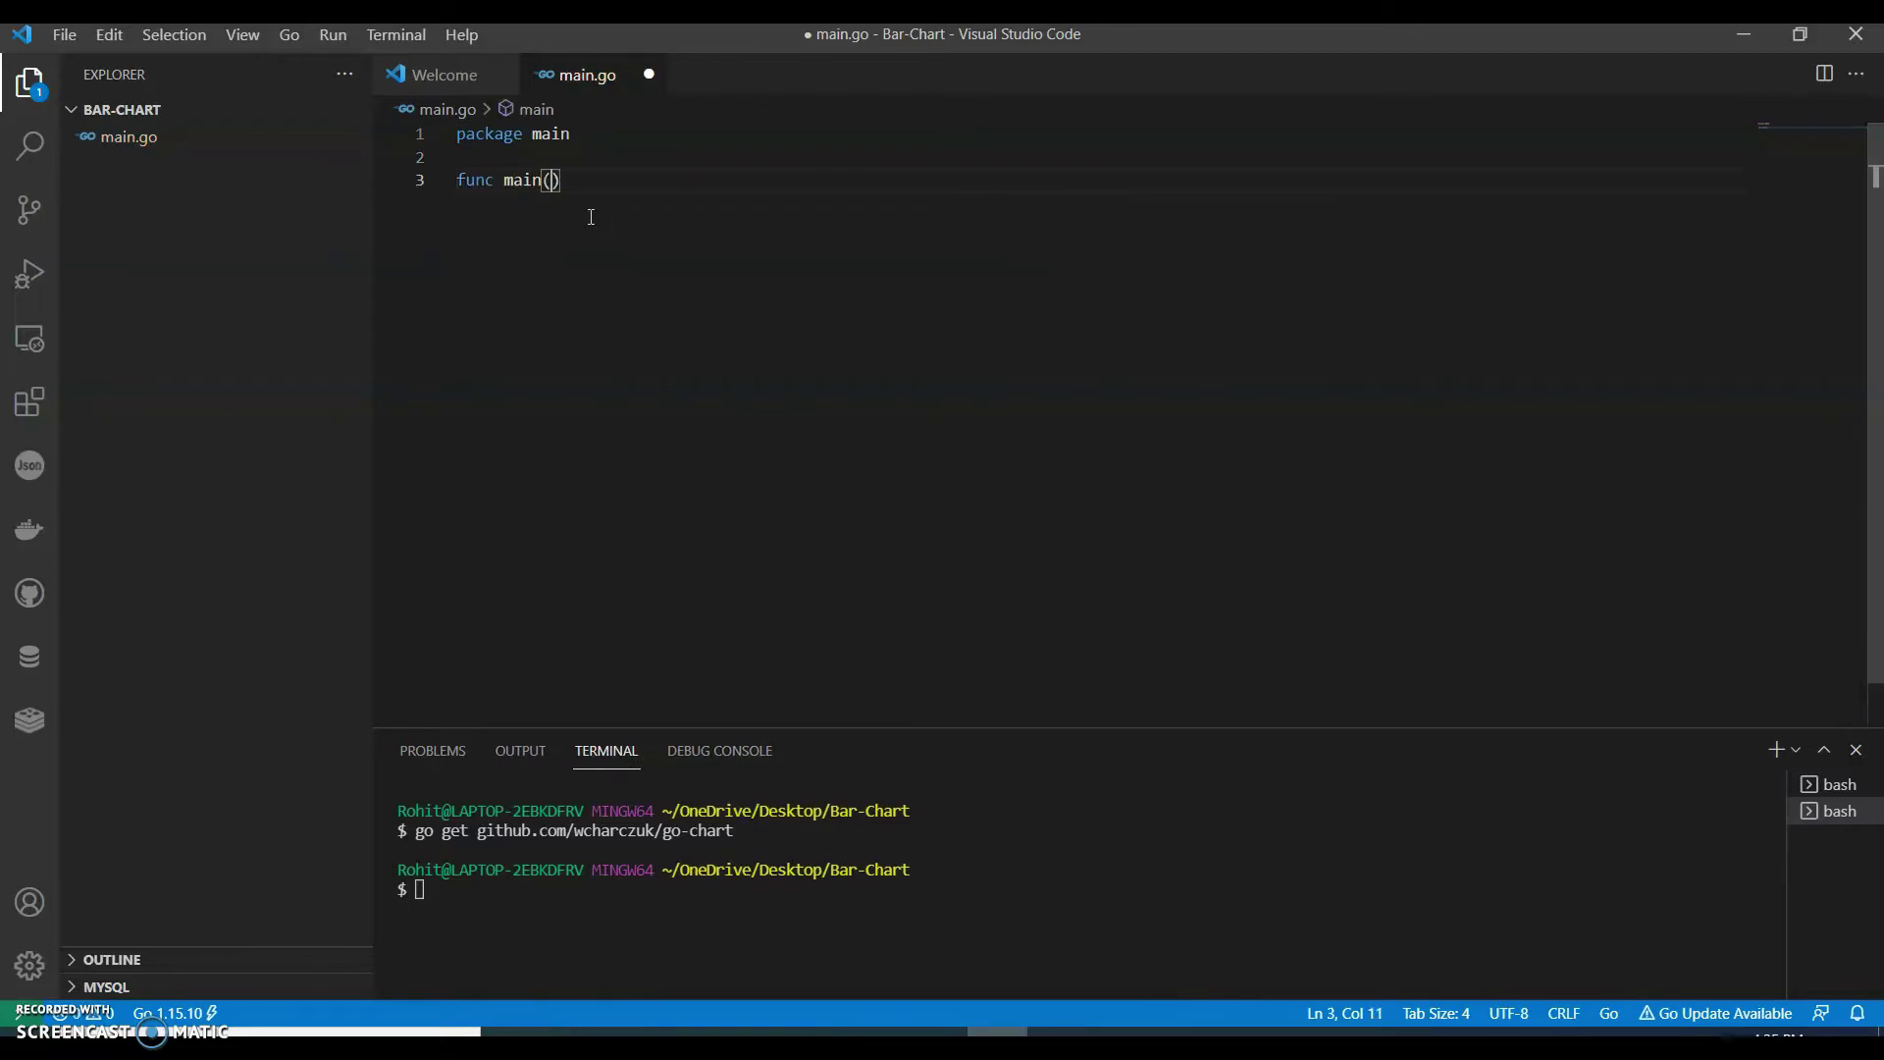
pyautogui.write(') {')
pyautogui.press('Return')
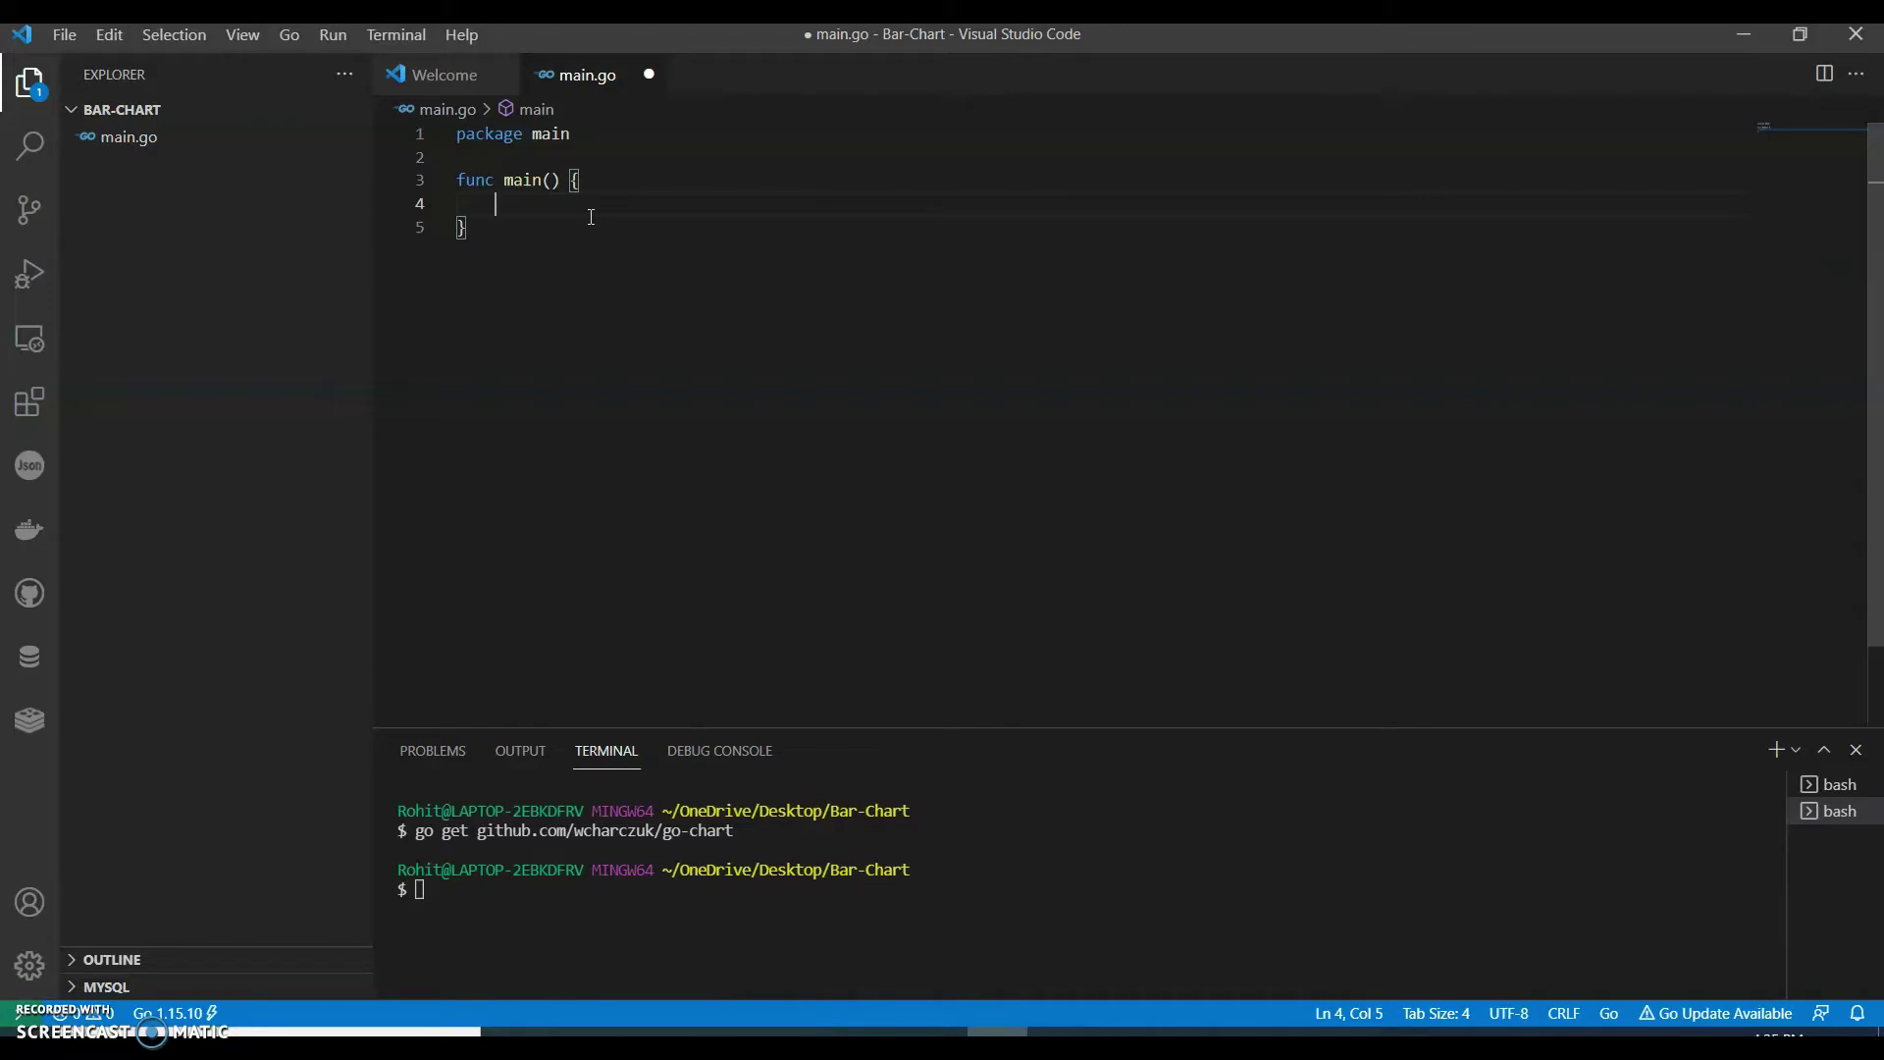
pyautogui.write('graph :')
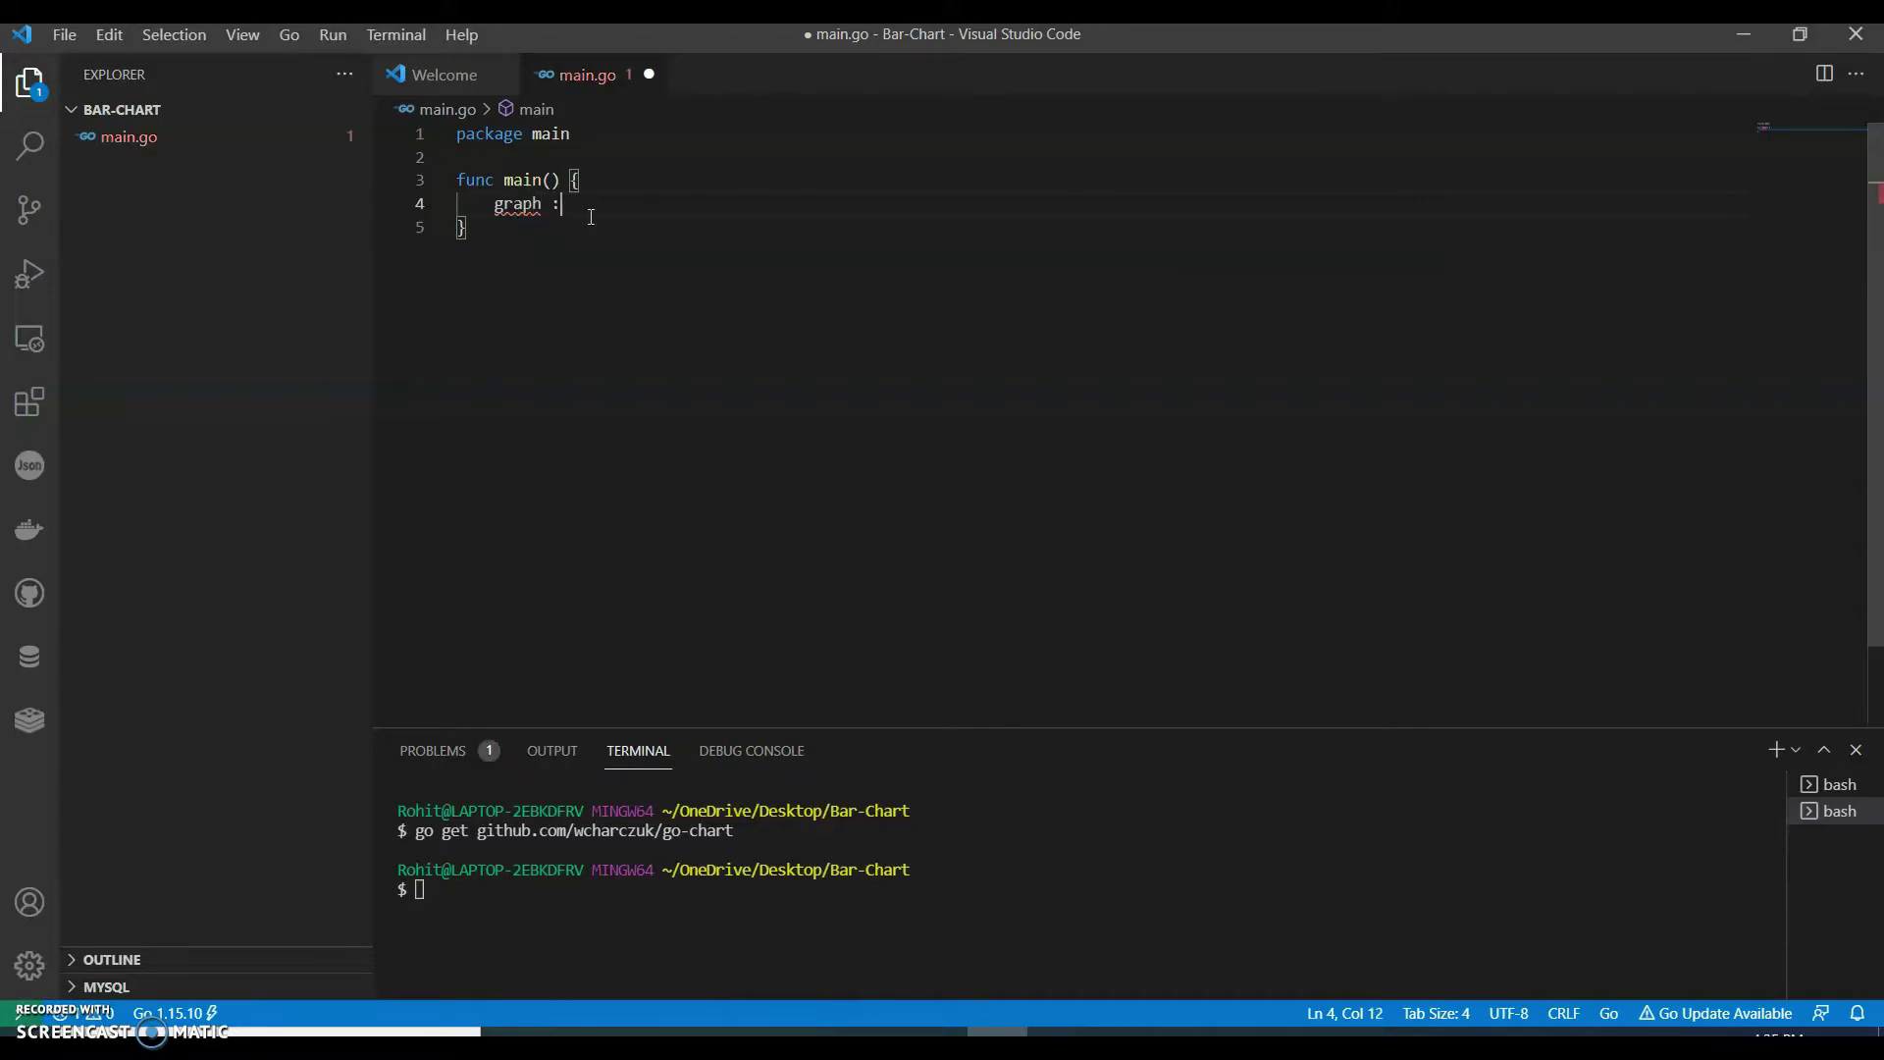
pyautogui.write('= ')
pyautogui.write('chart')
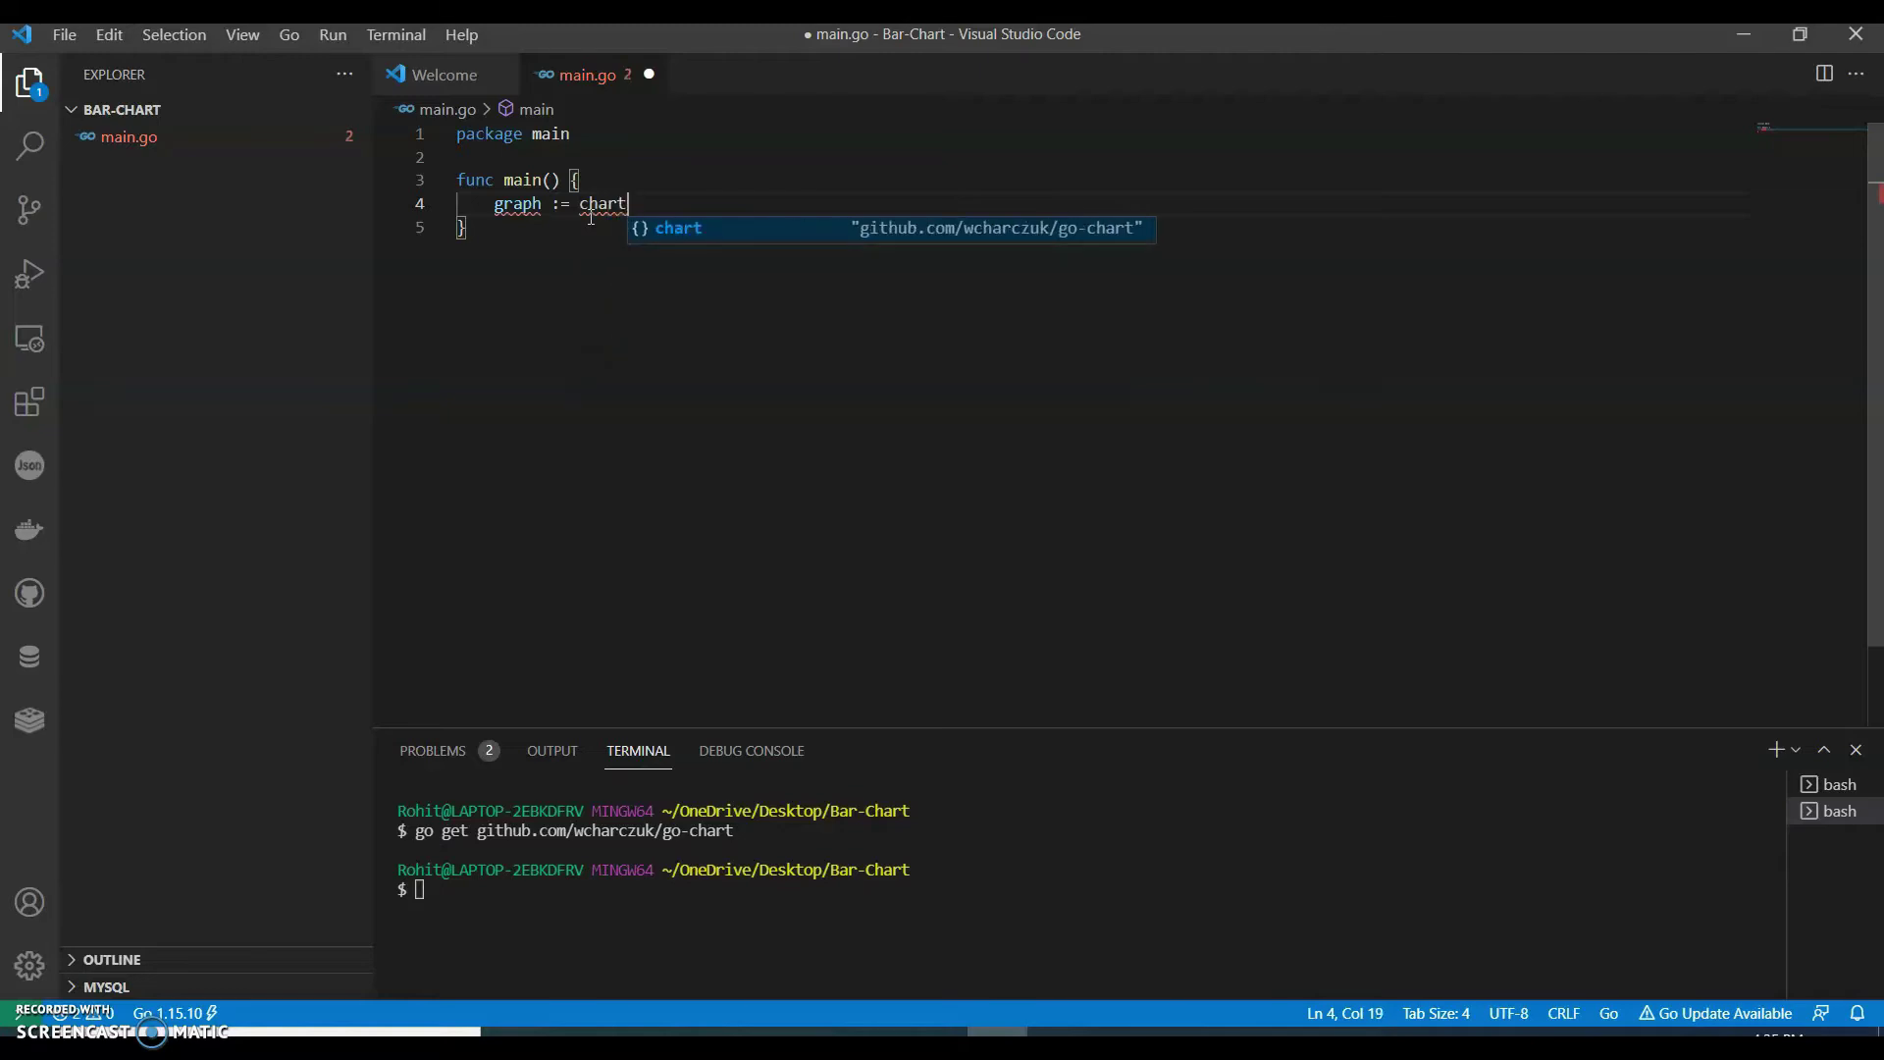
pyautogui.write('.Bar')
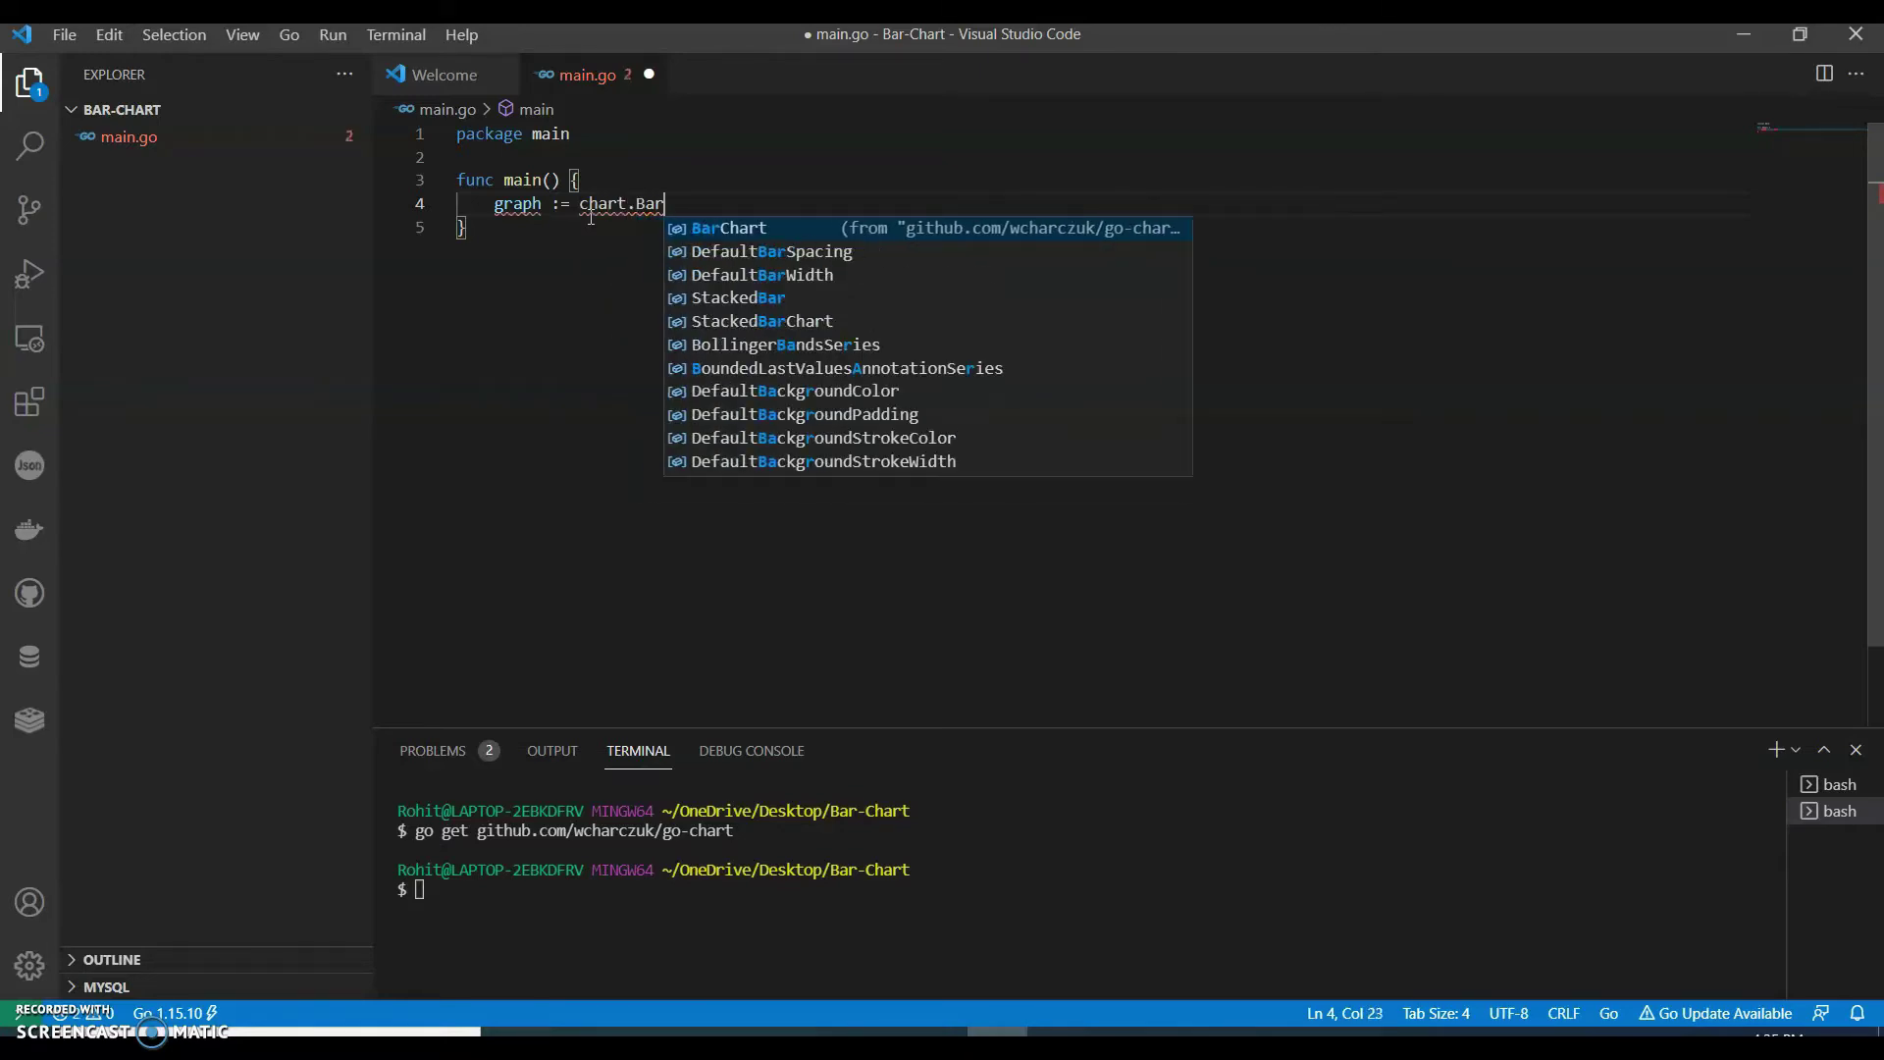
pyautogui.press('Return')
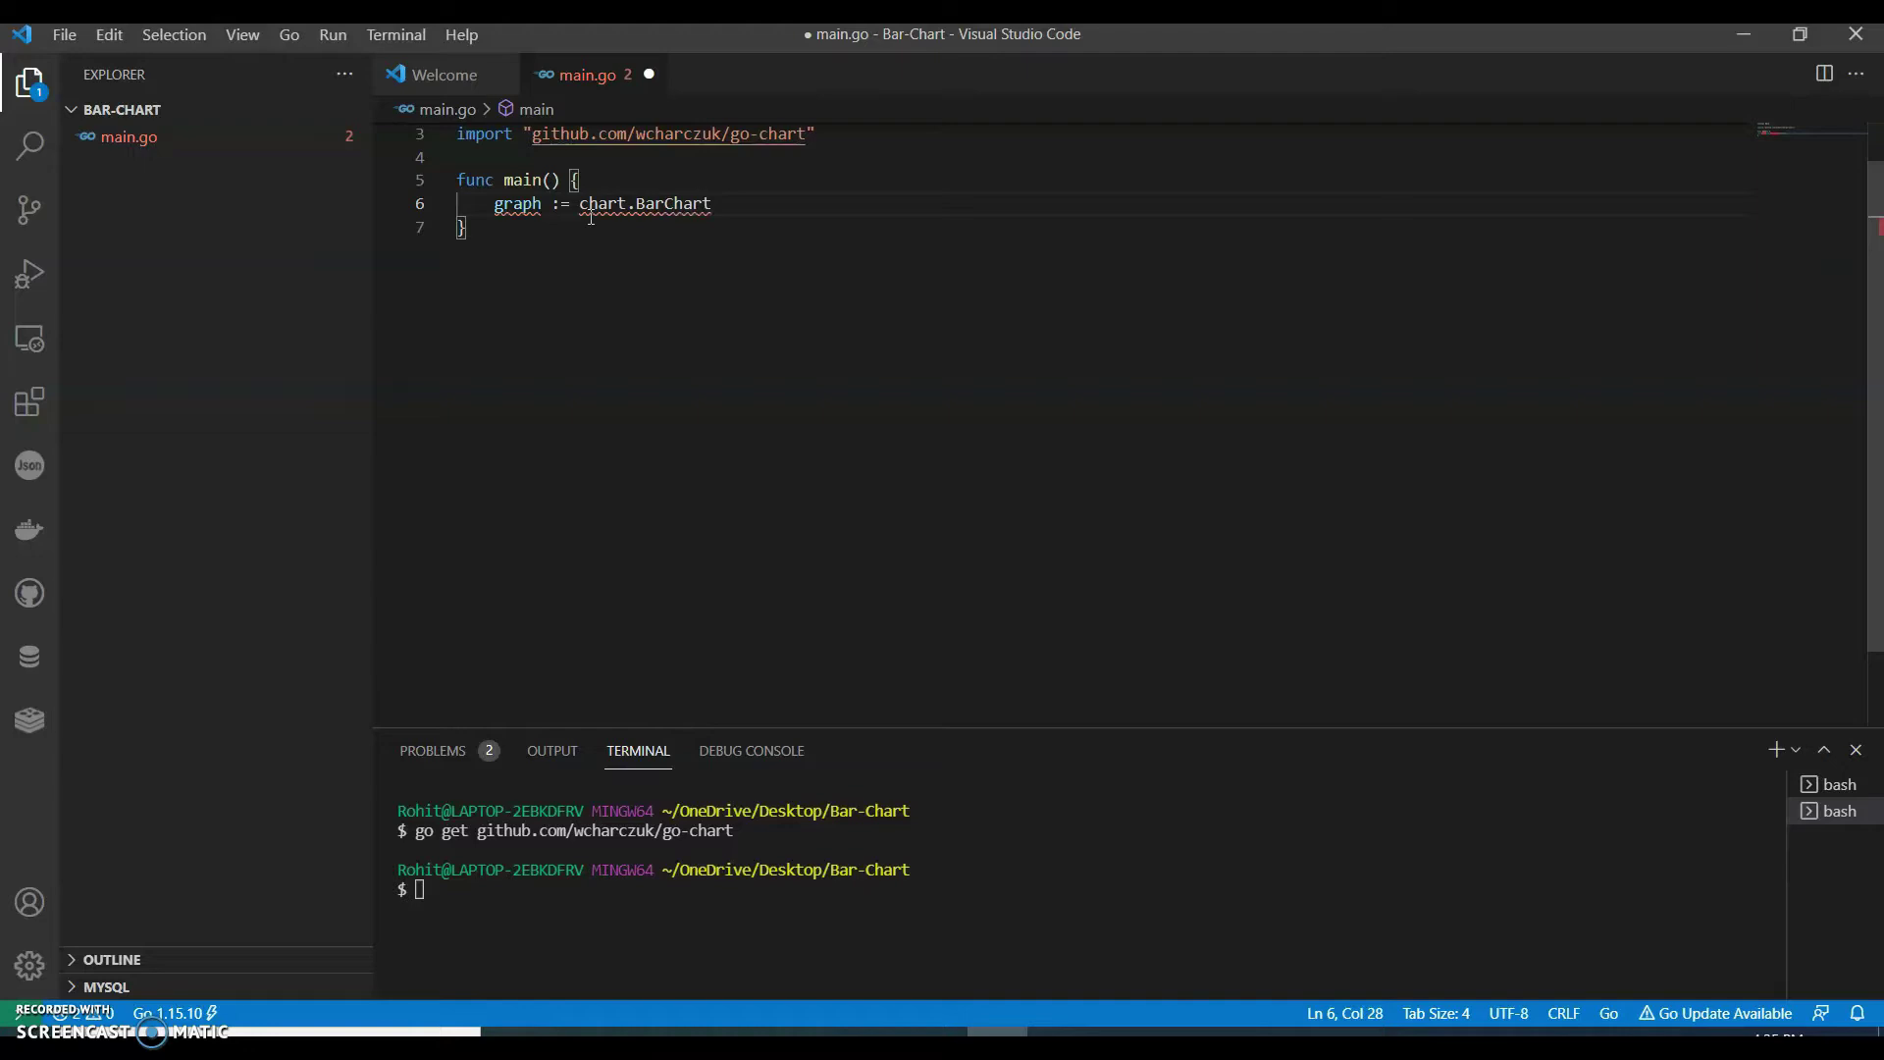
pyautogui.write('{')
pyautogui.press('Return')
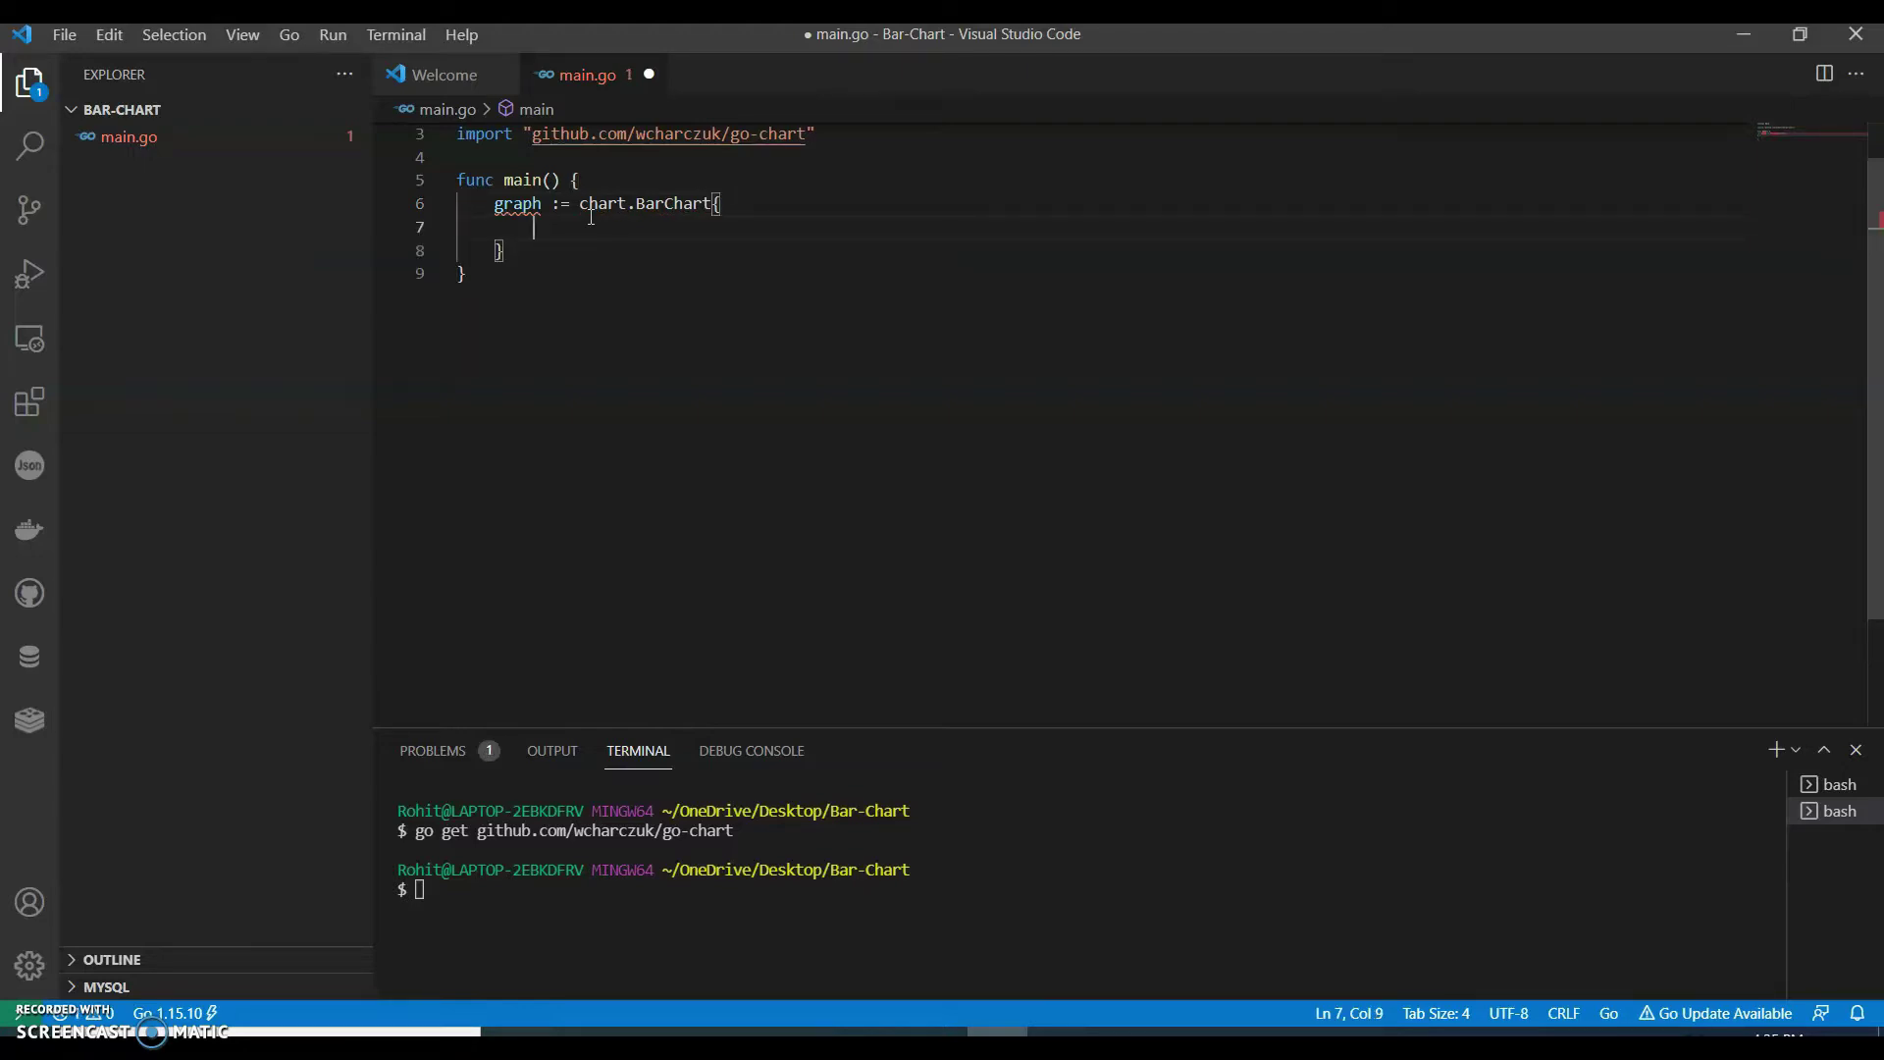
pyautogui.write('Title : ')
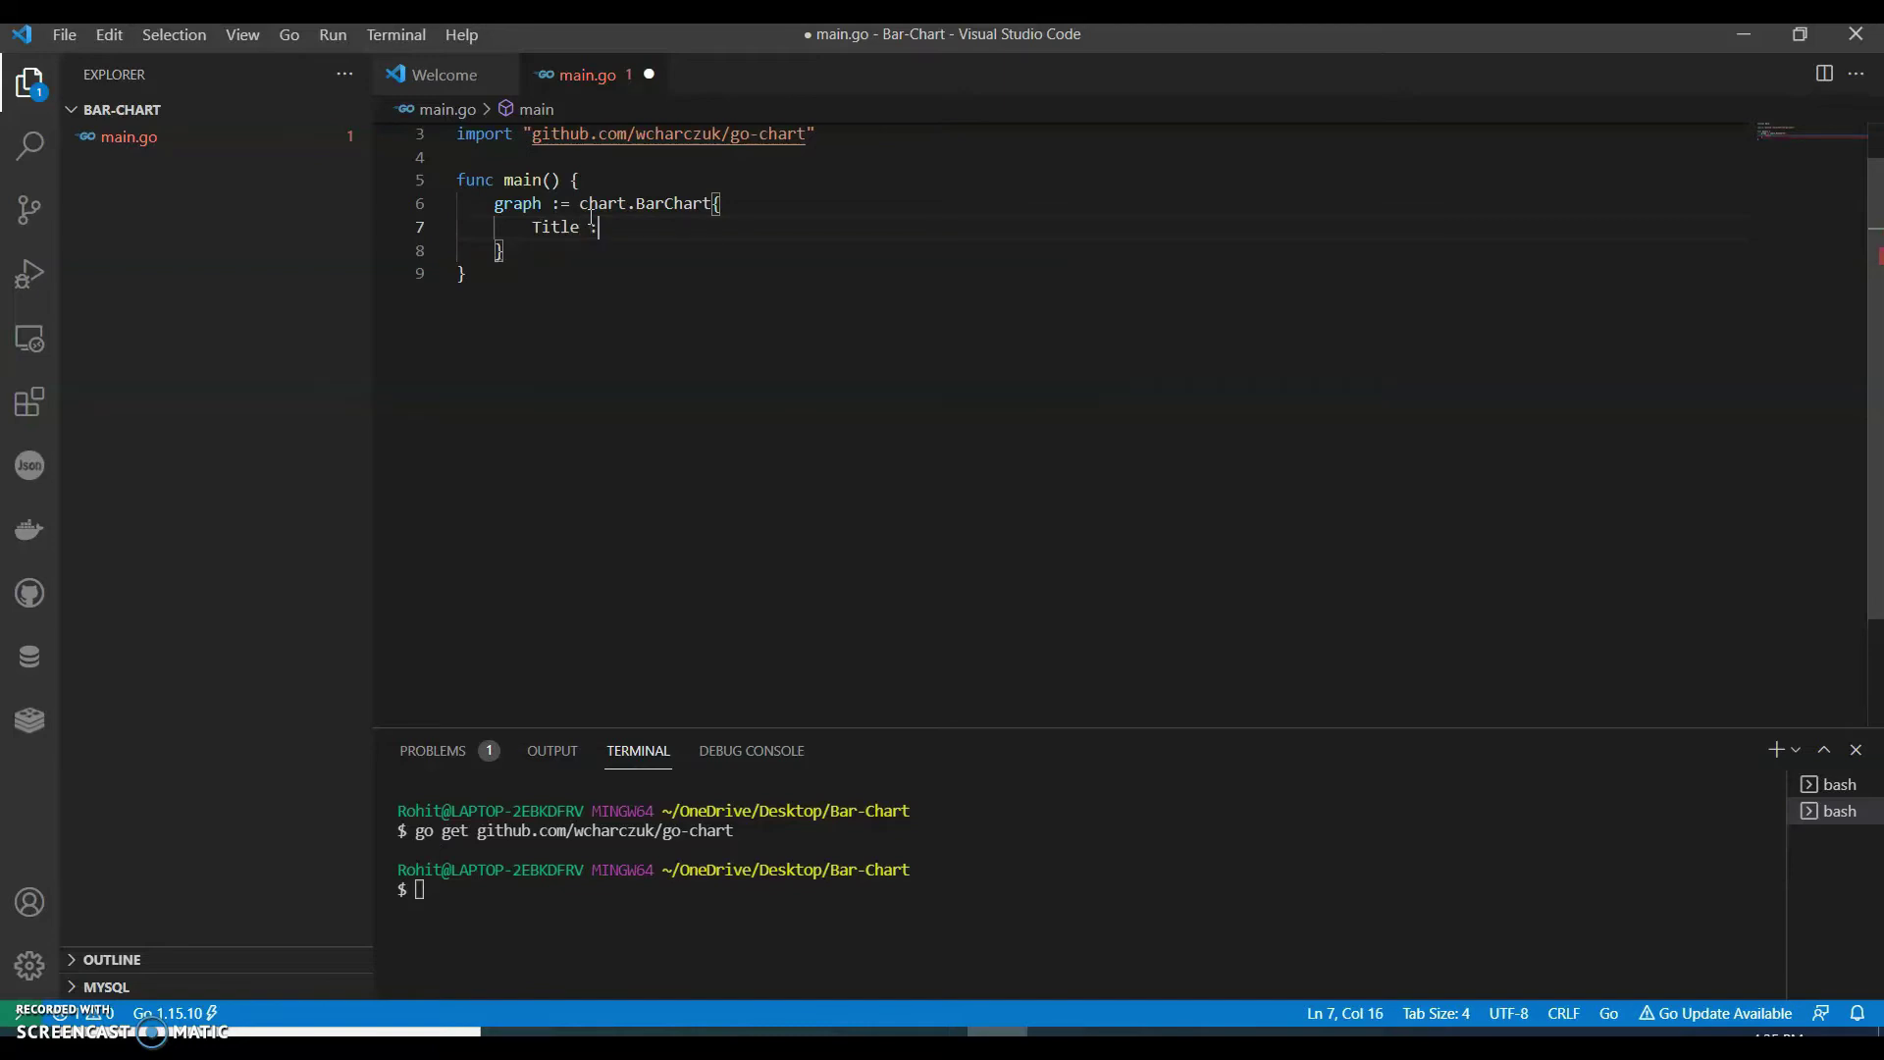
pyautogui.write('"World Po')
pyautogui.write('llu')
pyautogui.write('tion chart"')
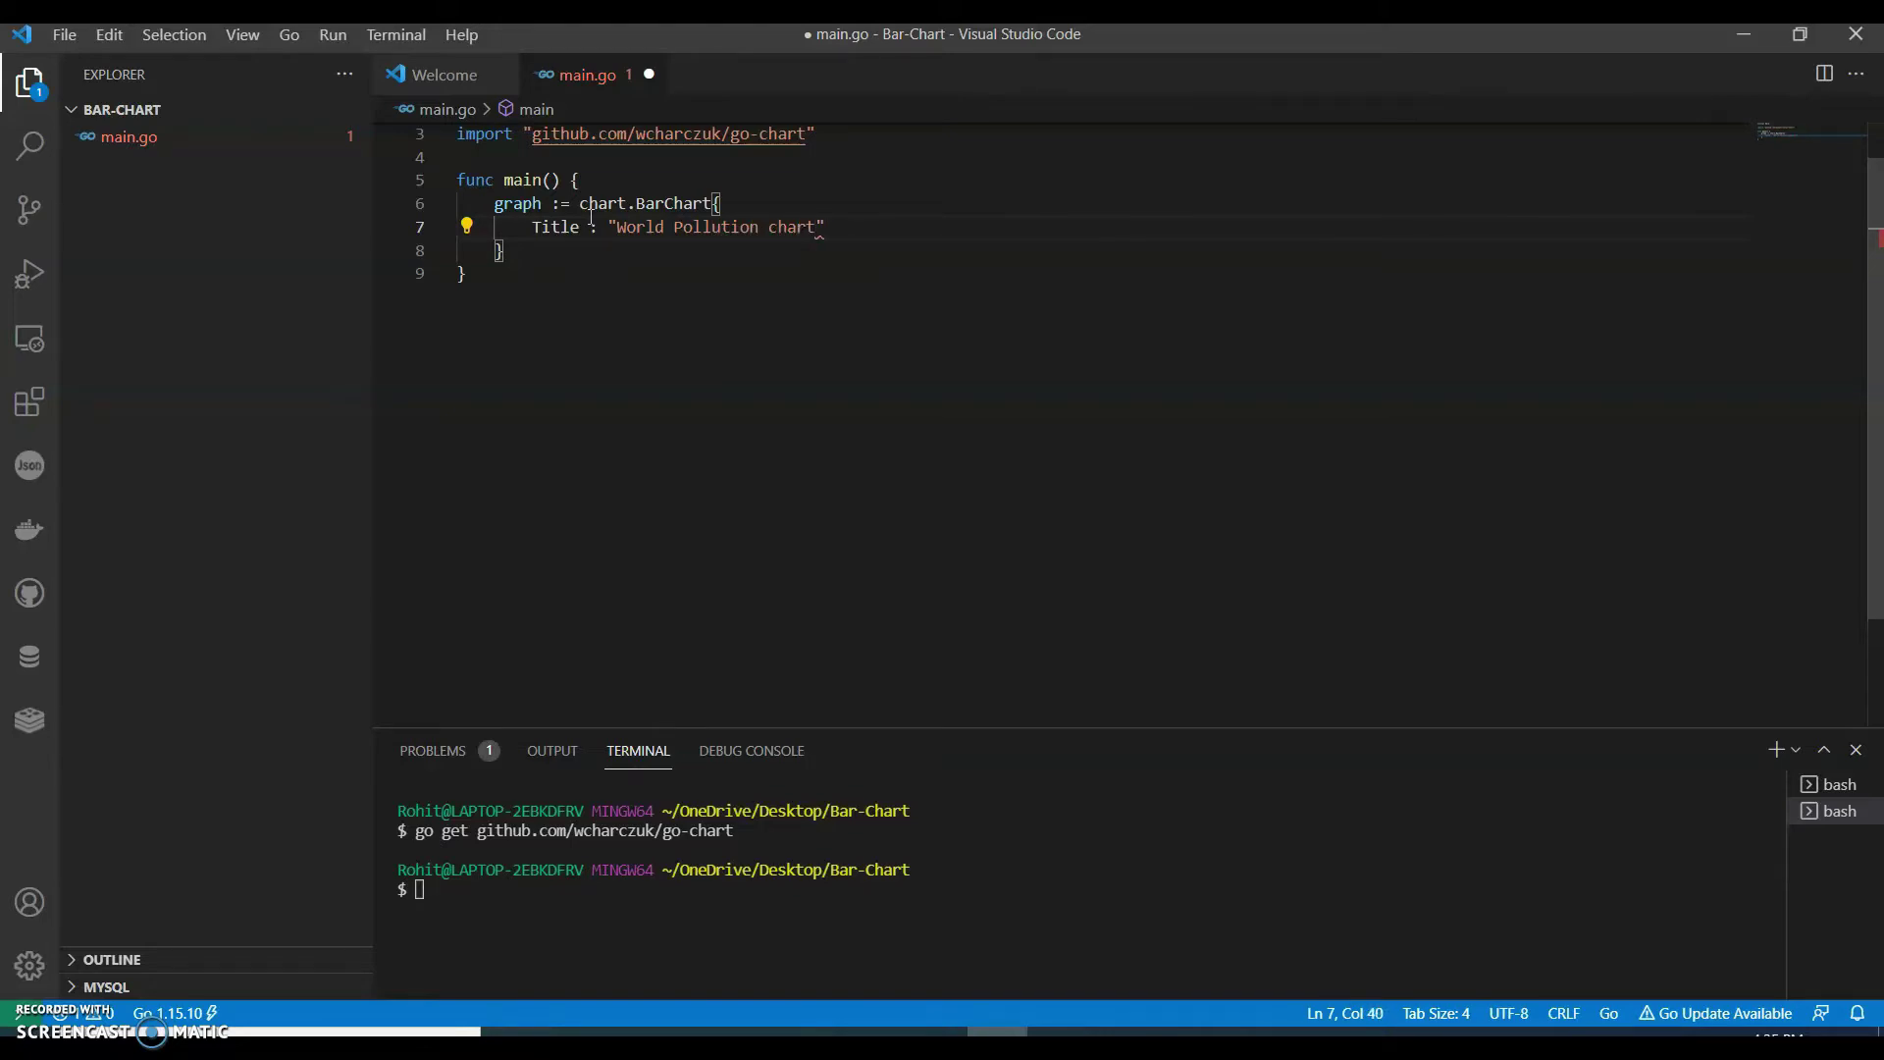
pyautogui.write(',')
# Add a Background style with Padding chart.Box{Top: 30} to the BarChart.
pyautogui.press('Return')
pyautogui.write('Ba')
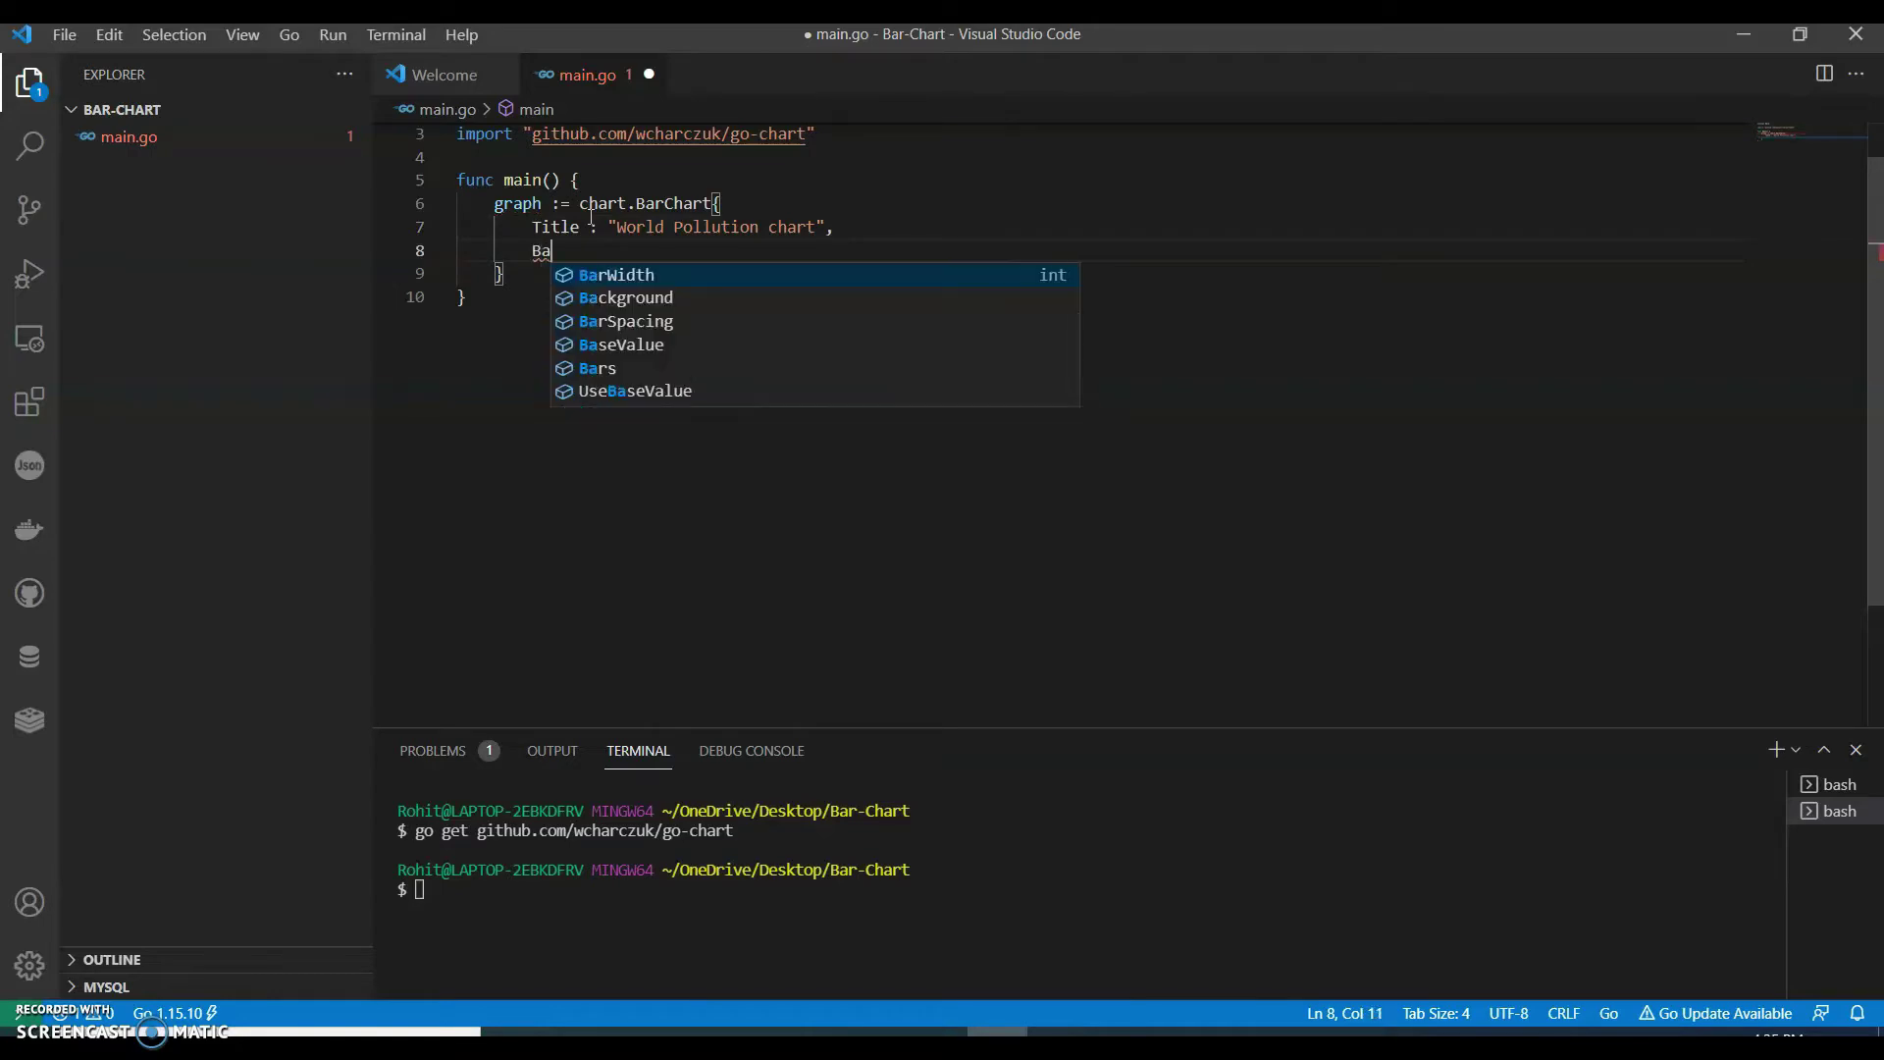
pyautogui.write('c')
pyautogui.press('Return')
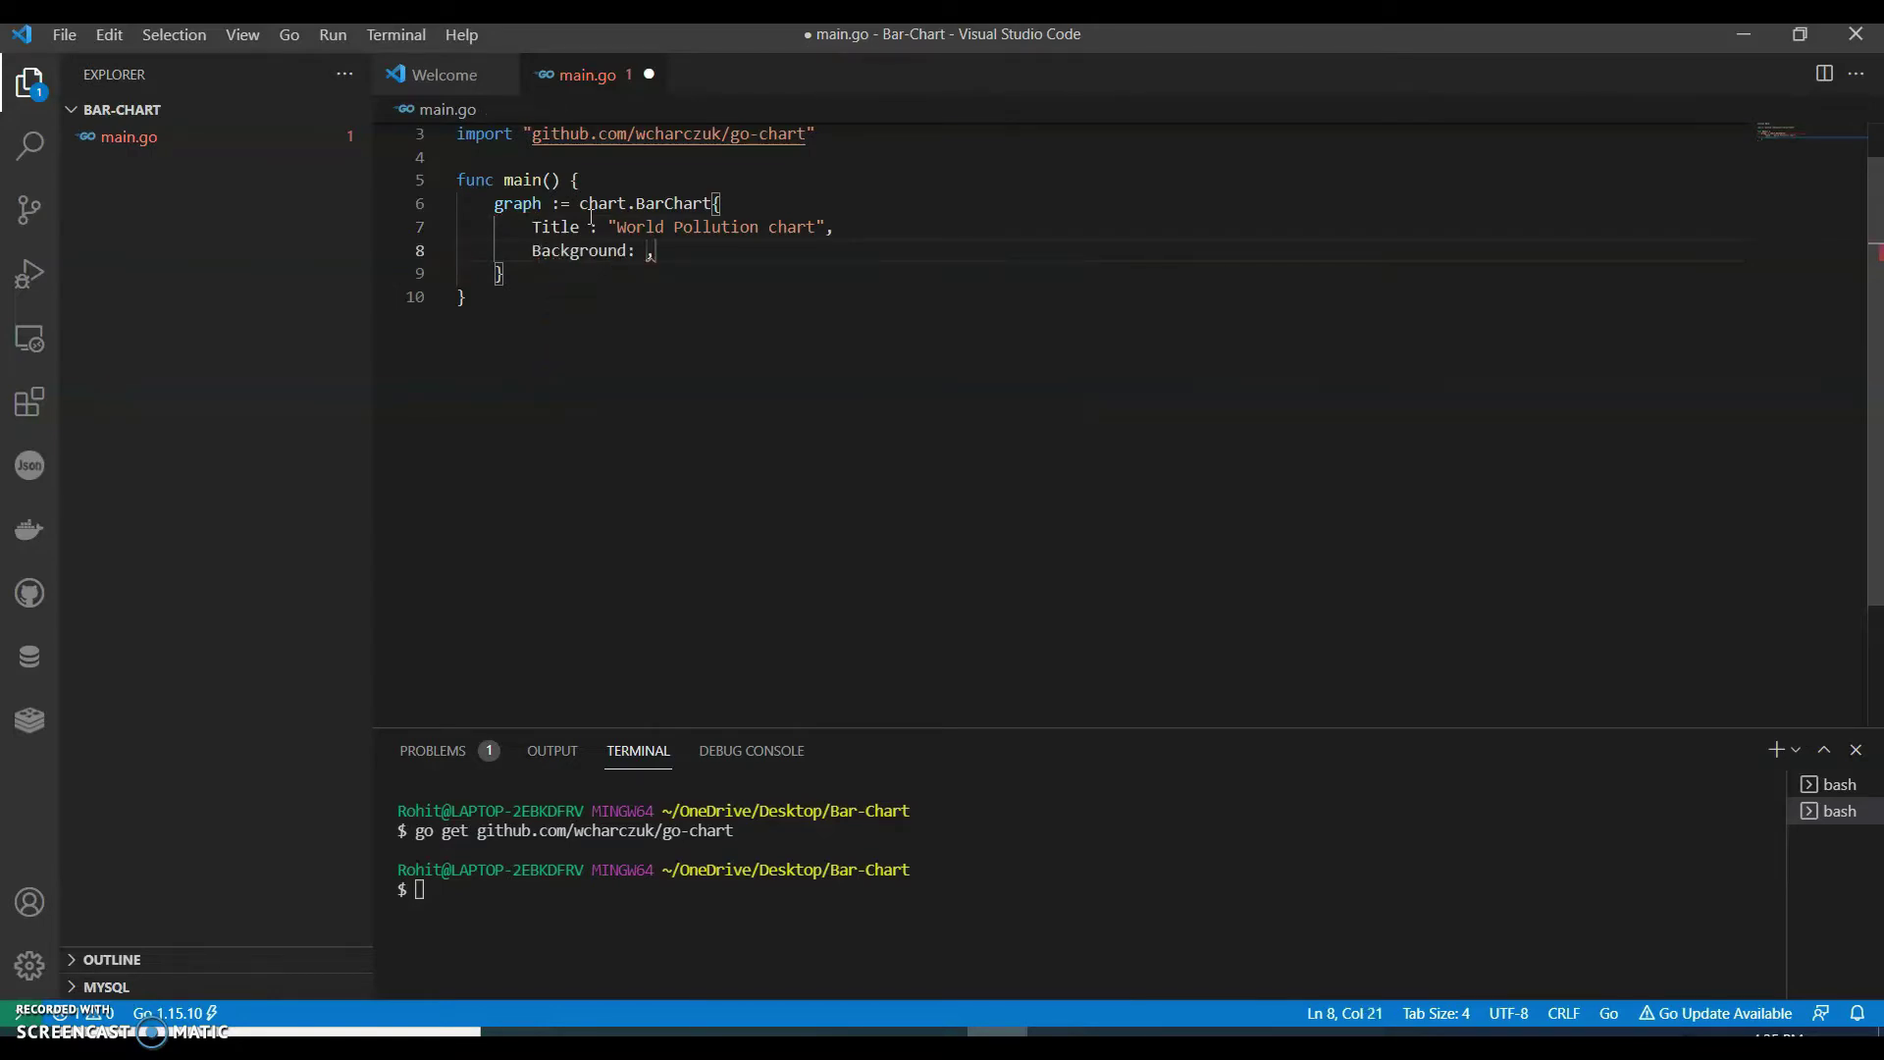
pyautogui.write('chart')
pyautogui.write('.Styl')
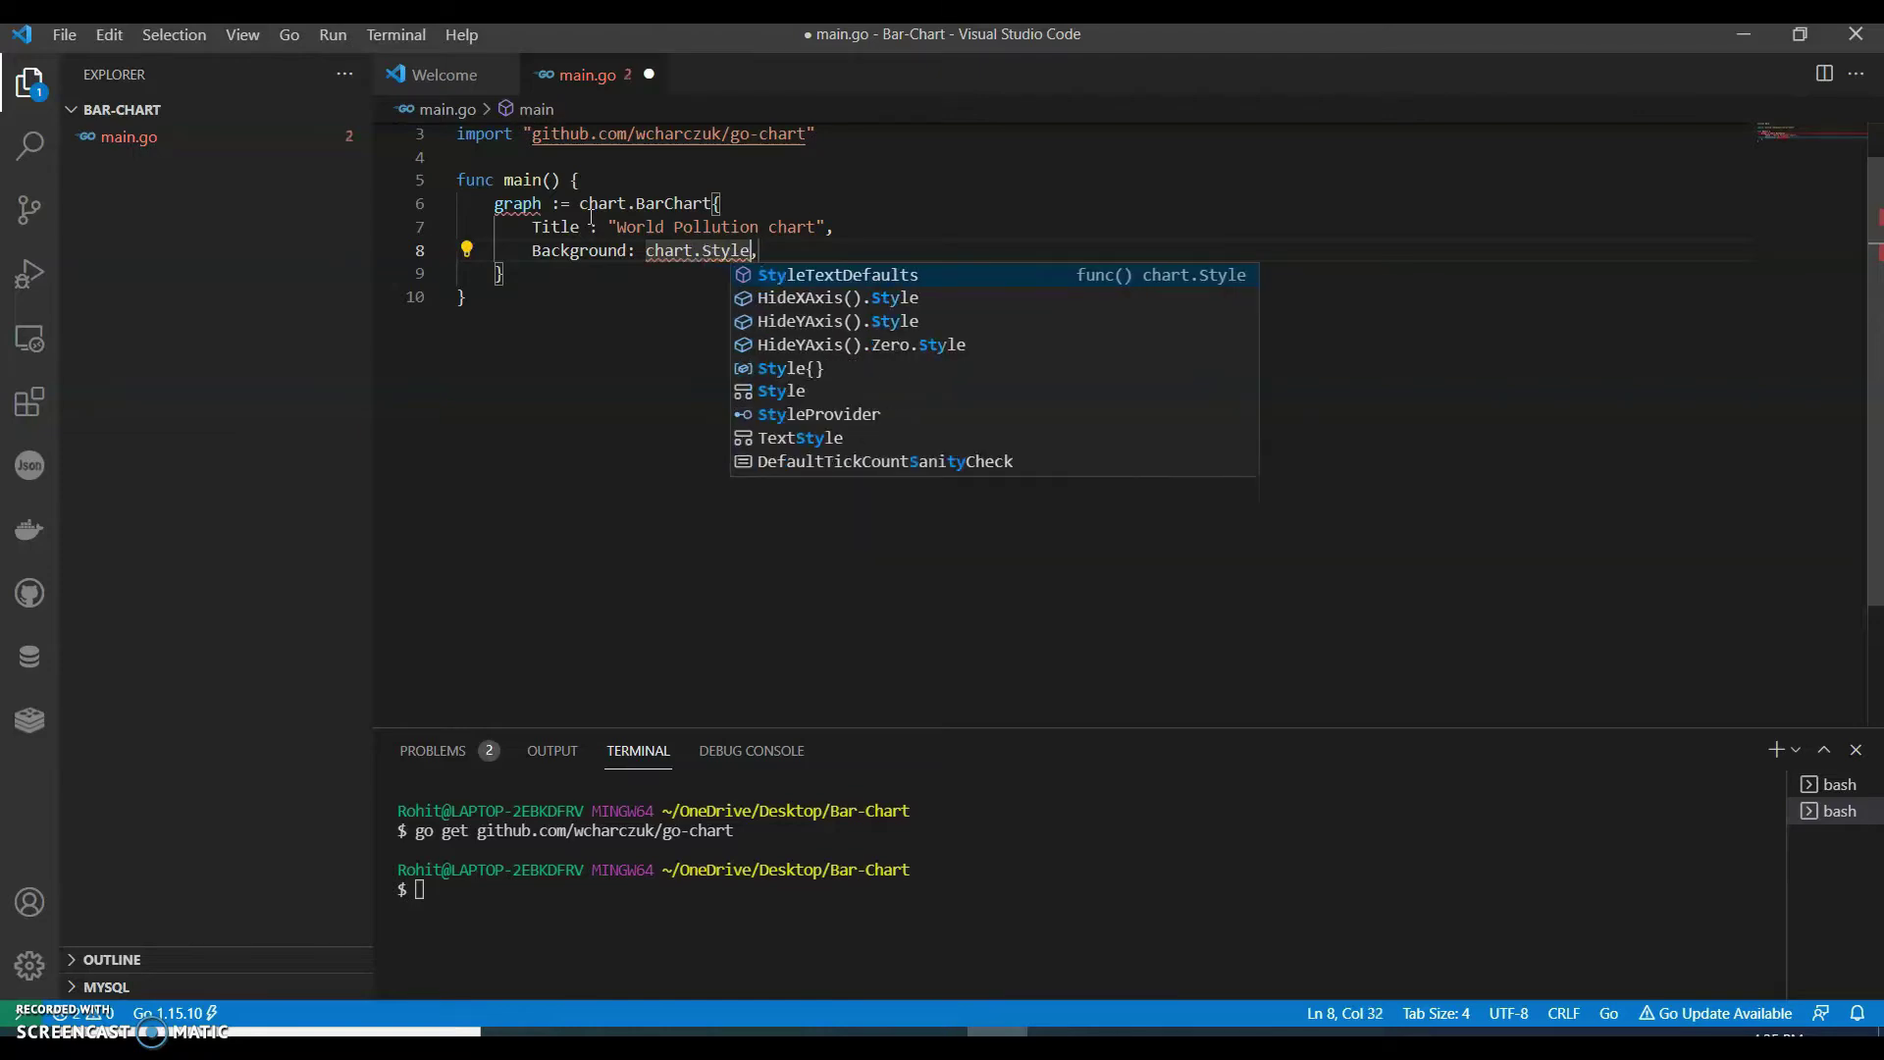
pyautogui.write('e')
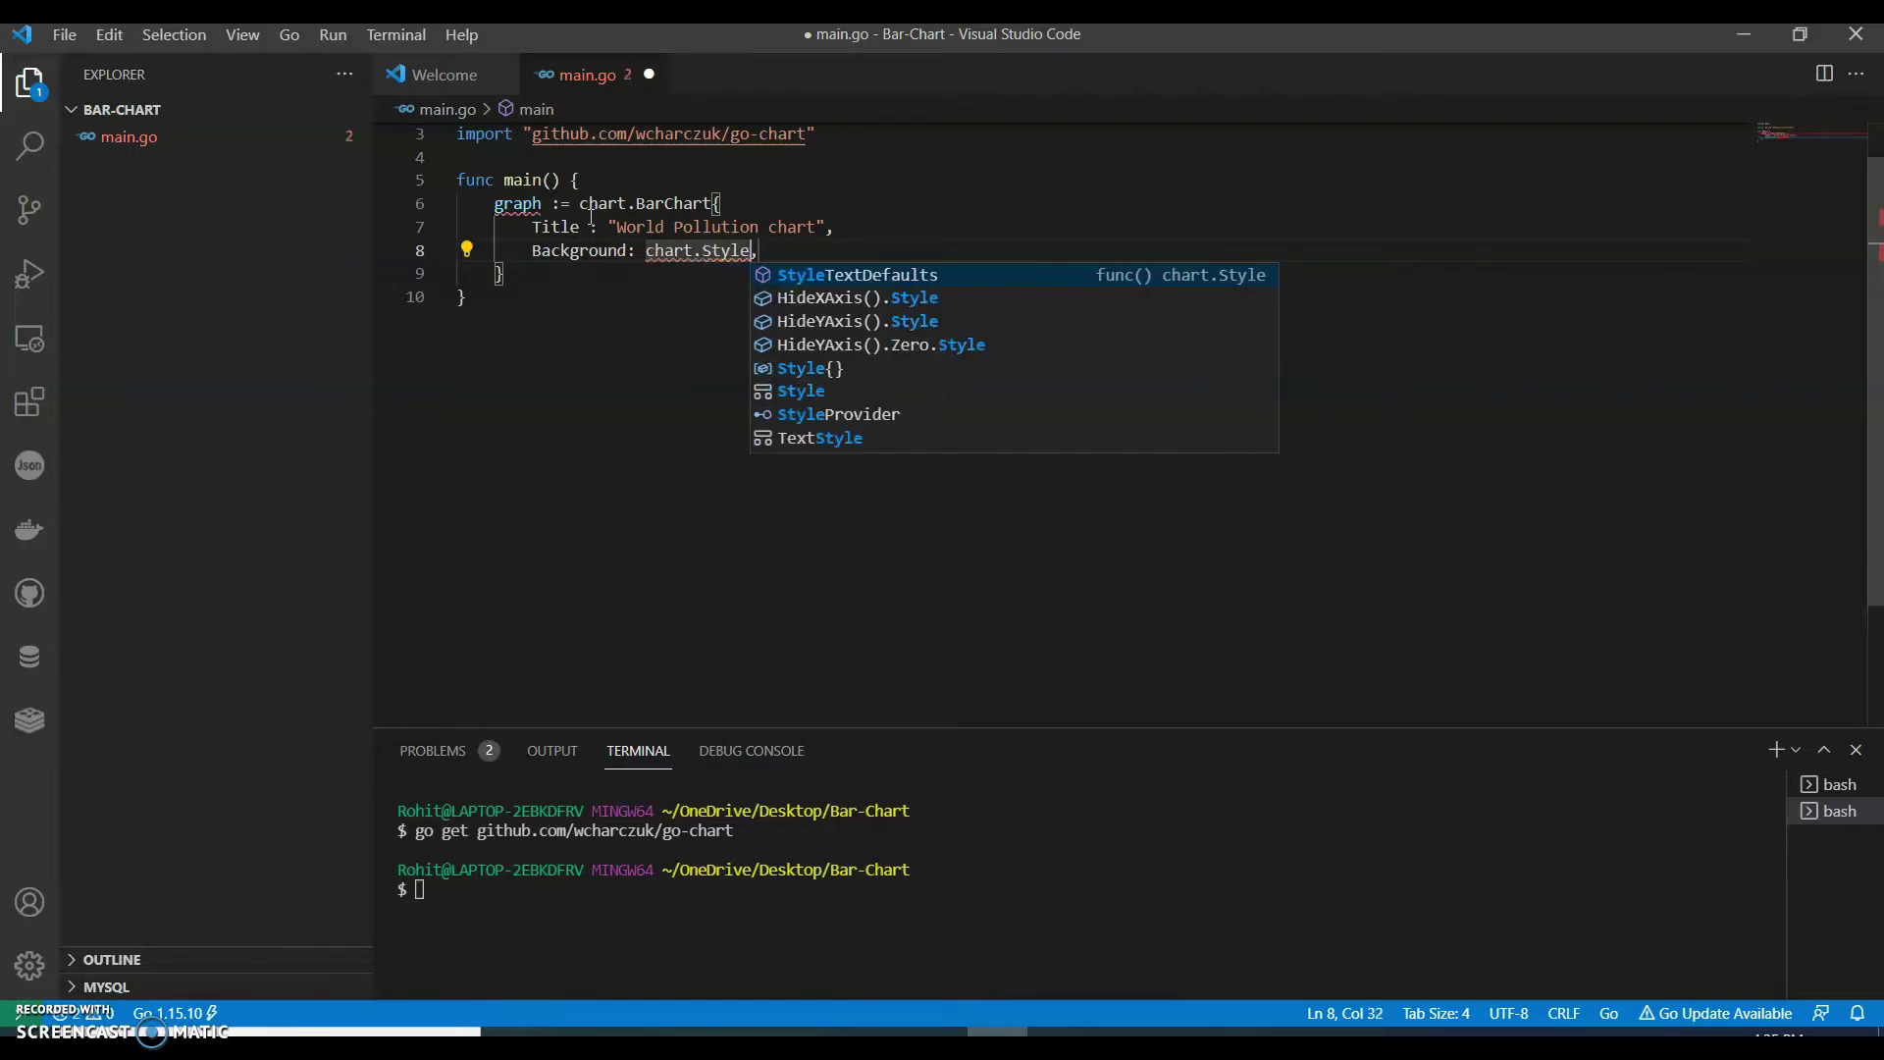
pyautogui.moveTo(601, 203)
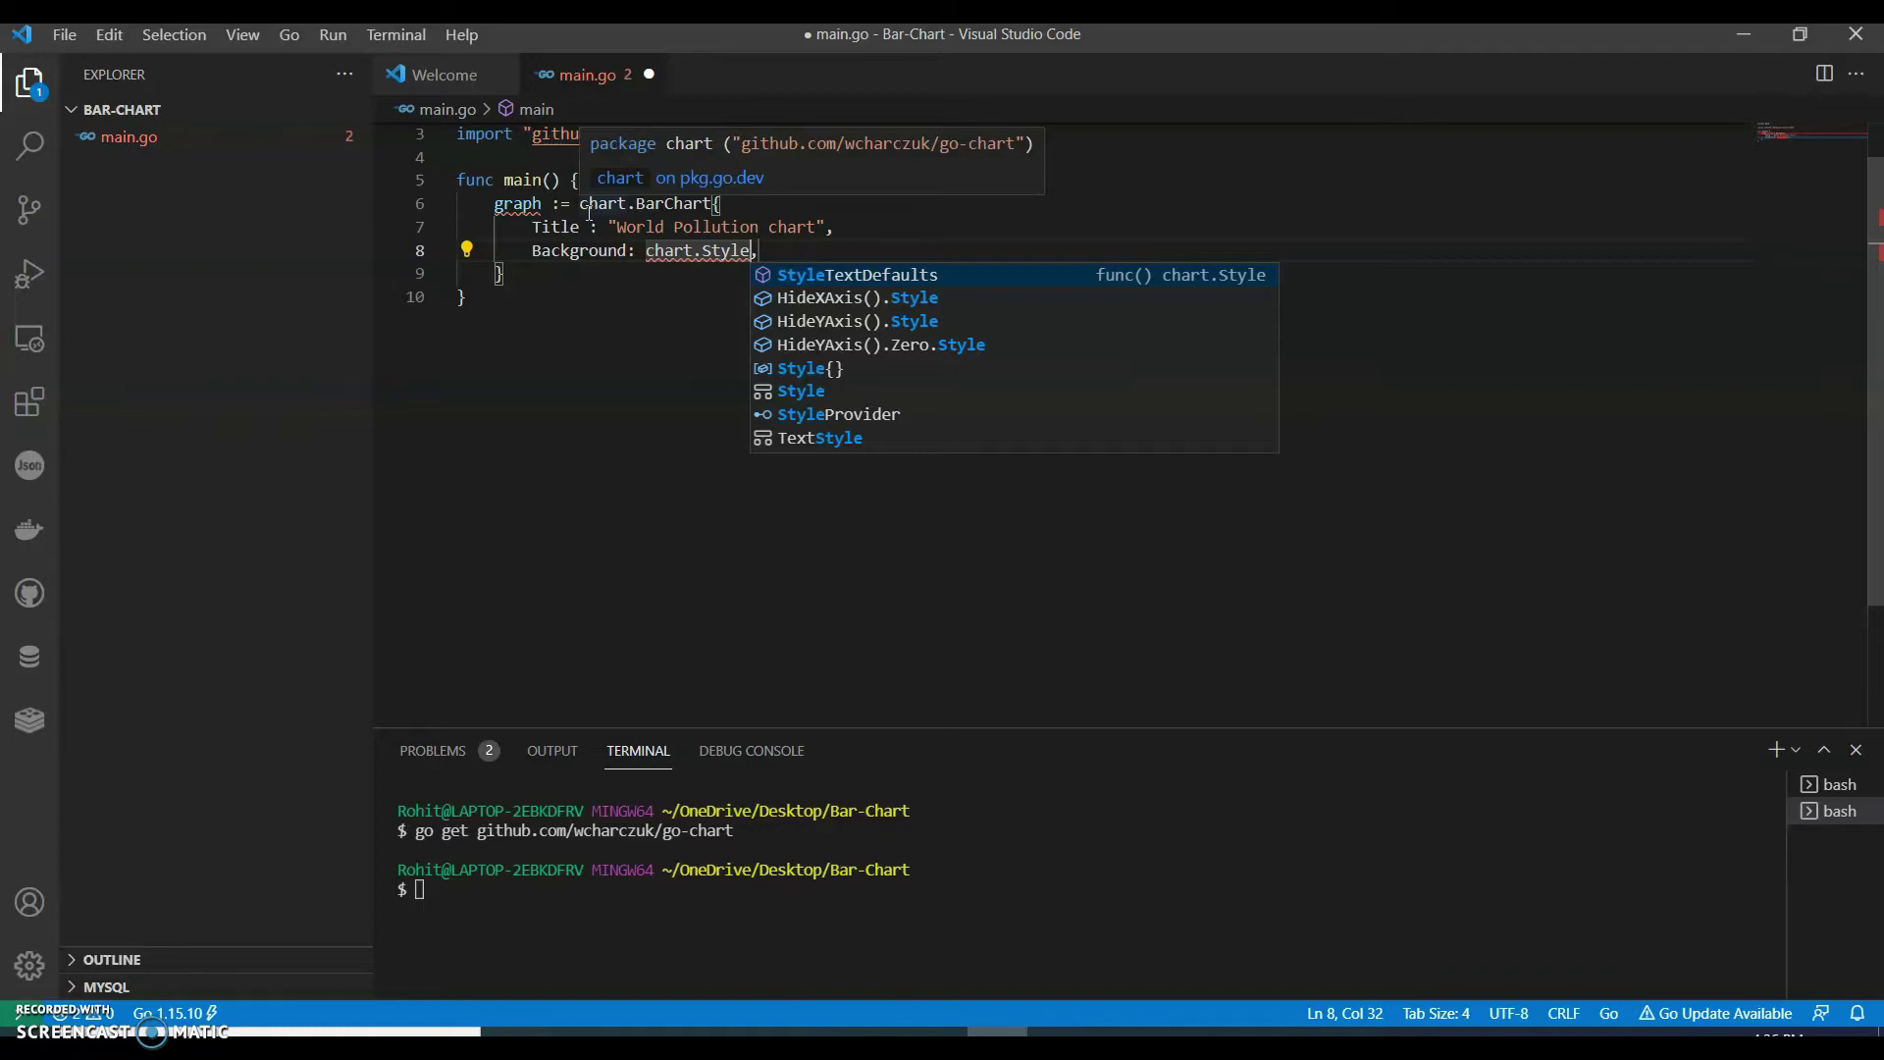
pyautogui.write('{')
pyautogui.press('Return')
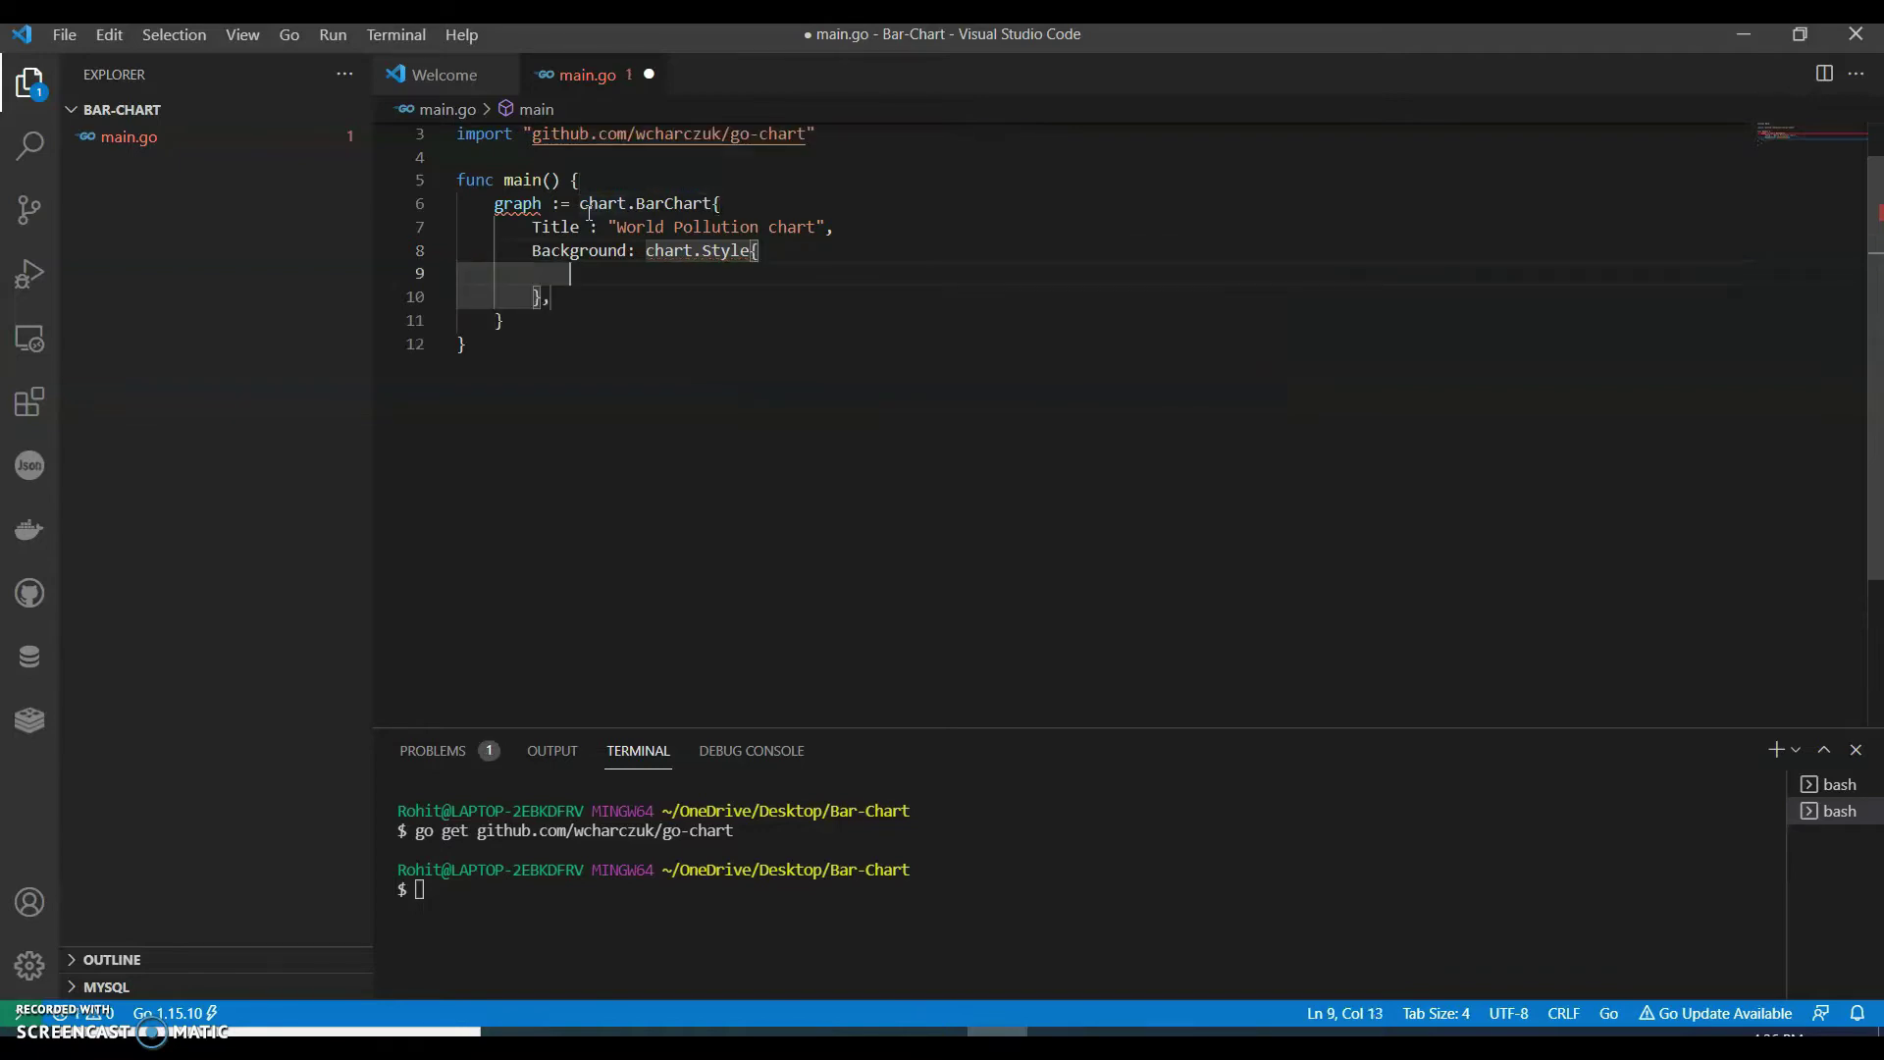
pyautogui.write('Pad')
pyautogui.write('ding: c')
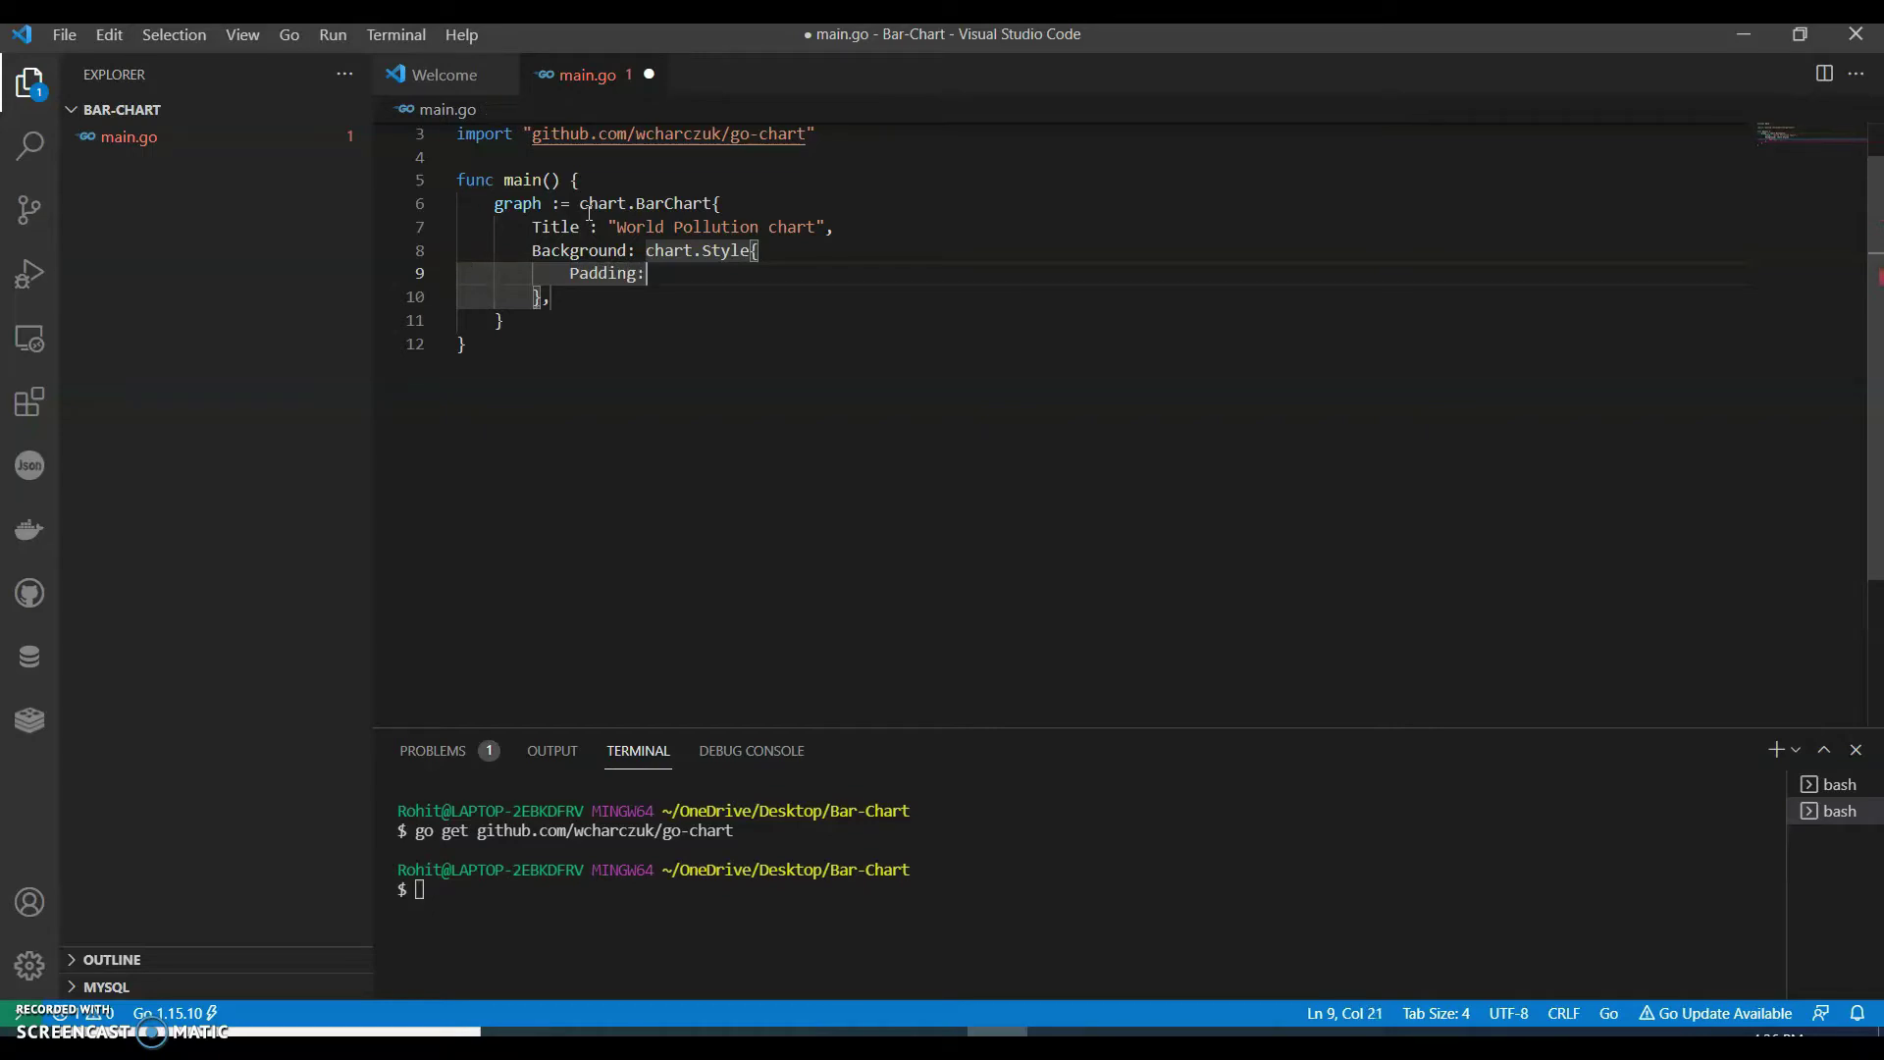
pyautogui.write('hart')
pyautogui.write('.Box')
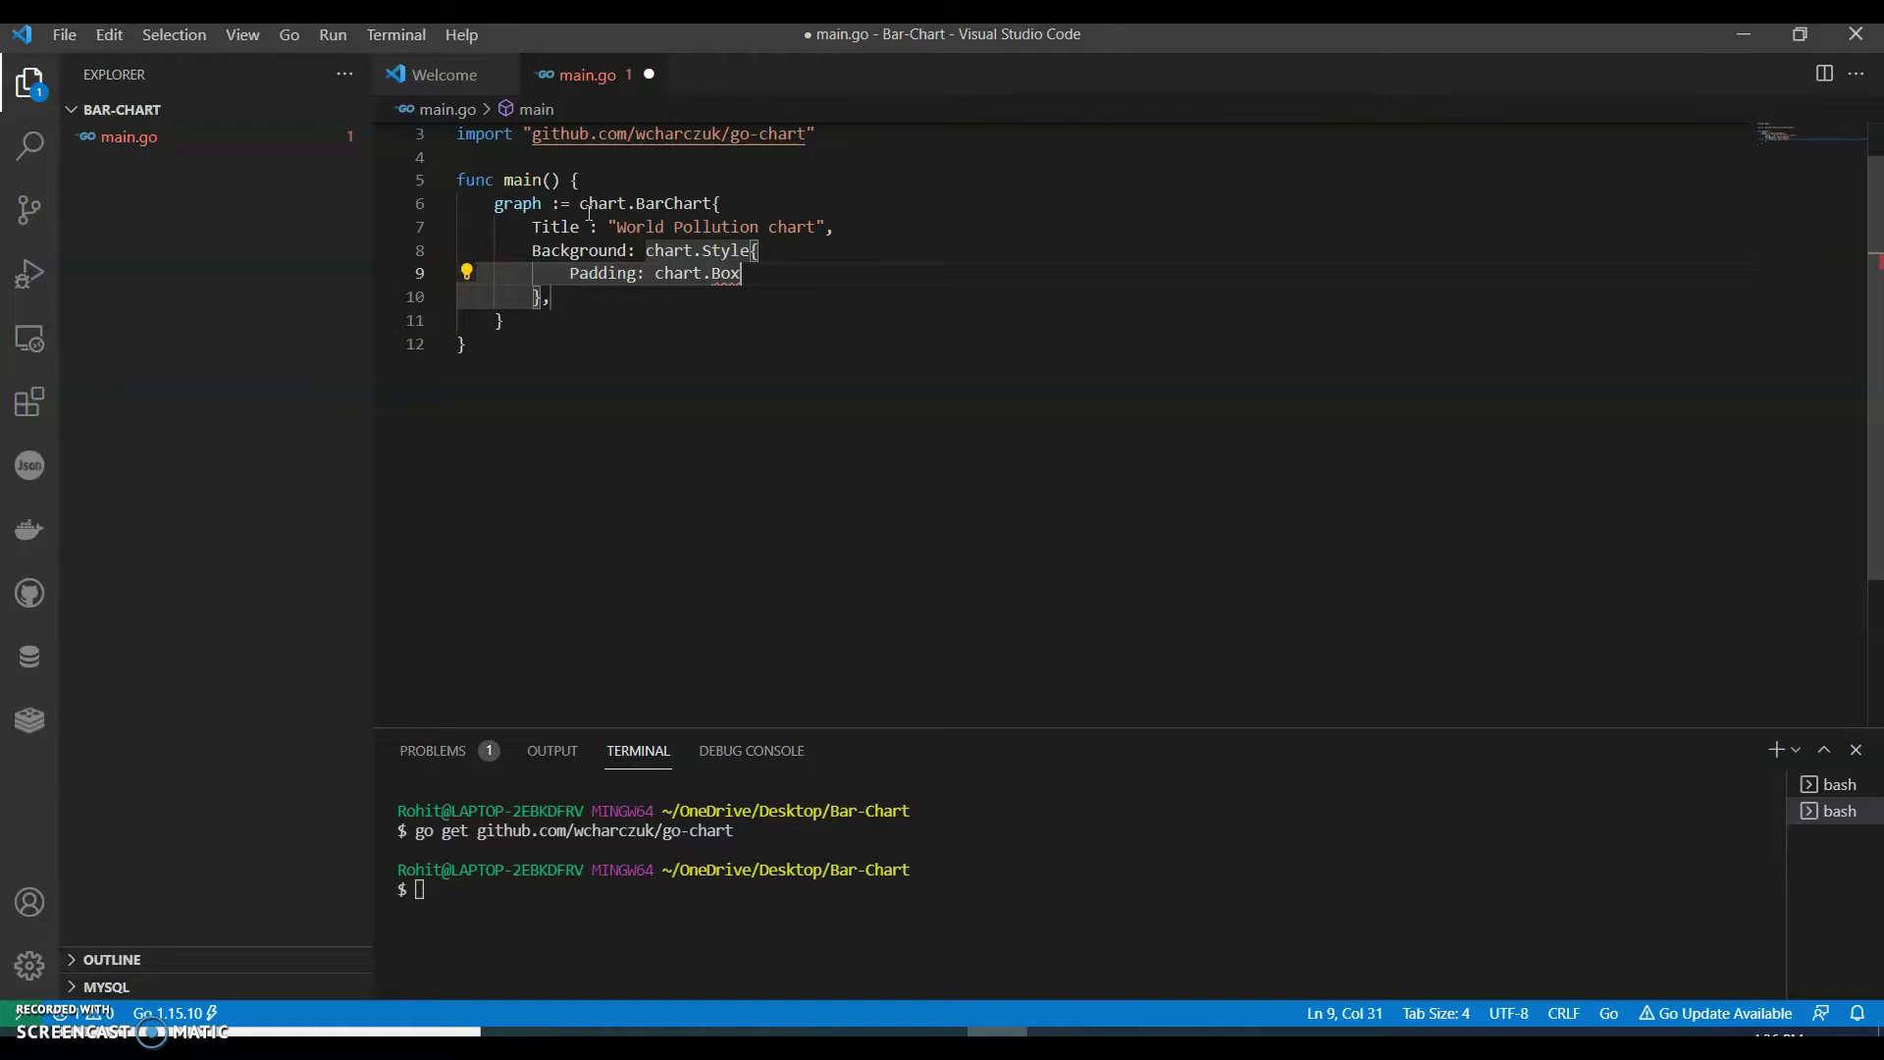
pyautogui.write('{')
pyautogui.press('Return')
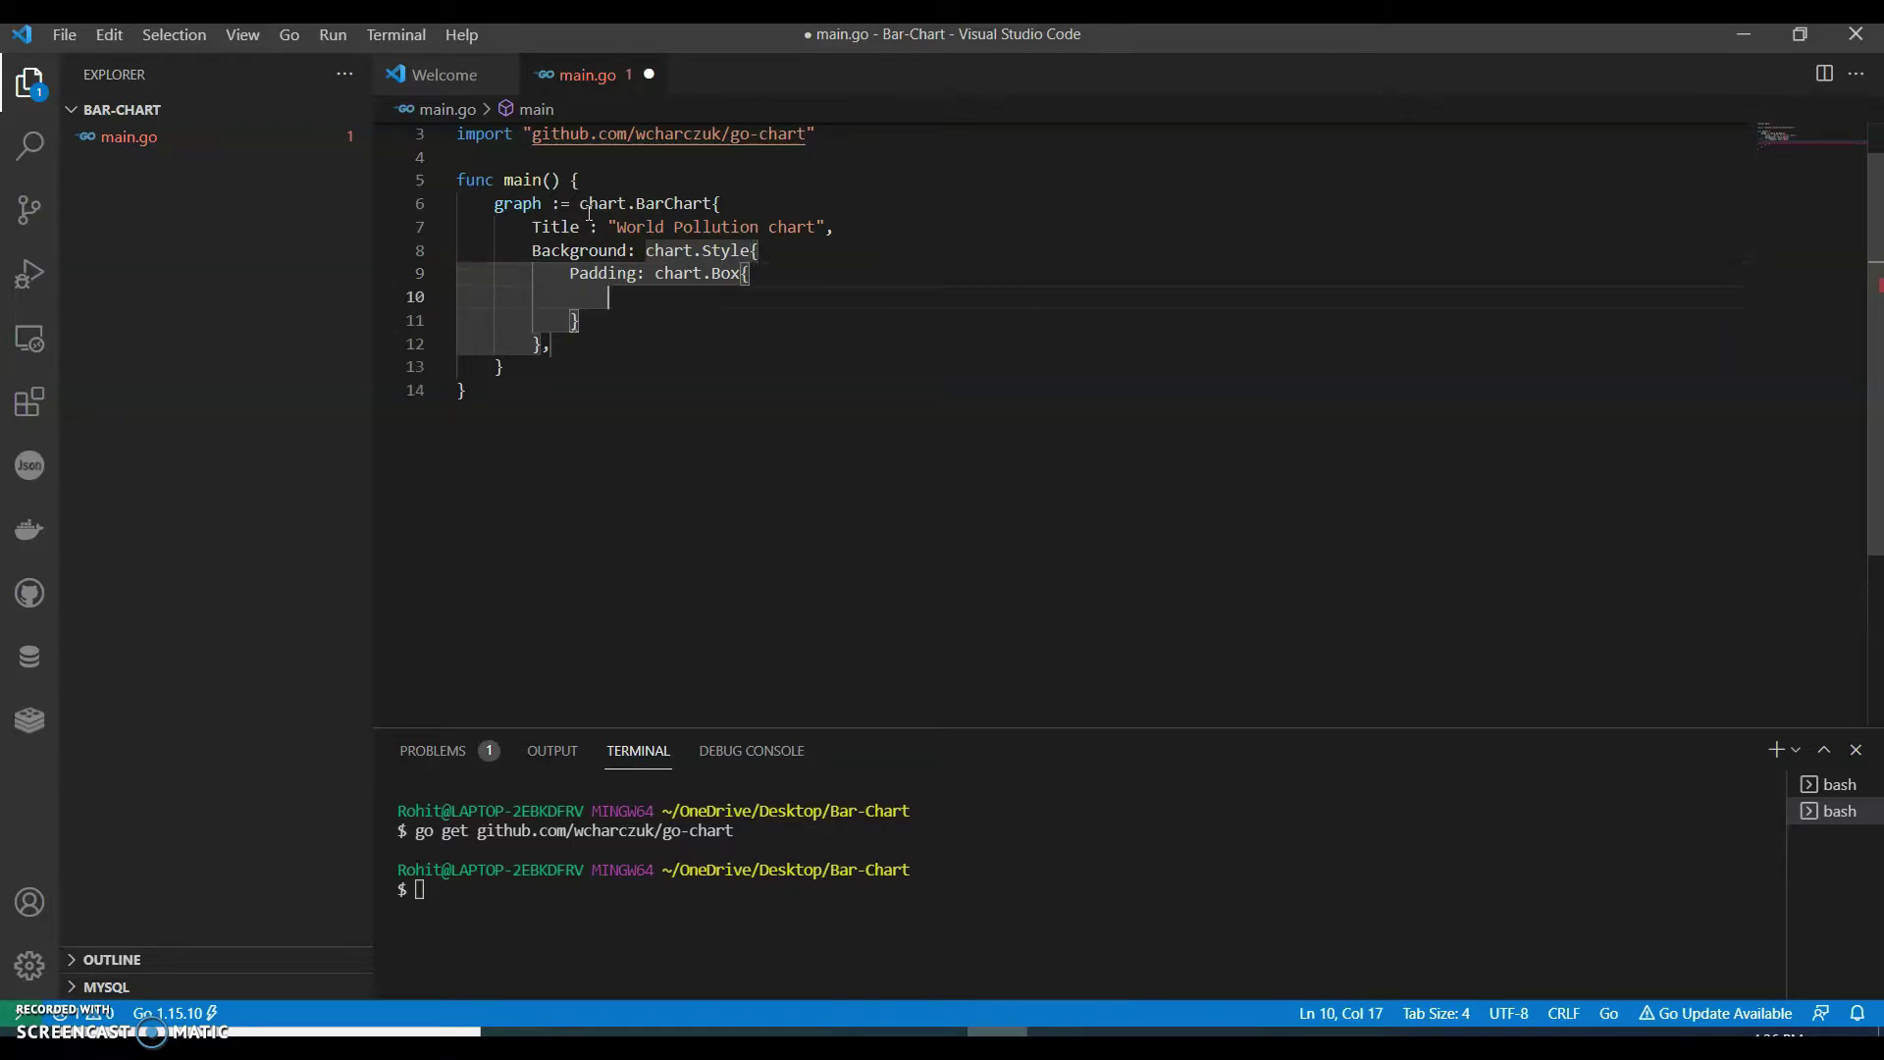
pyautogui.write('Top: 3')
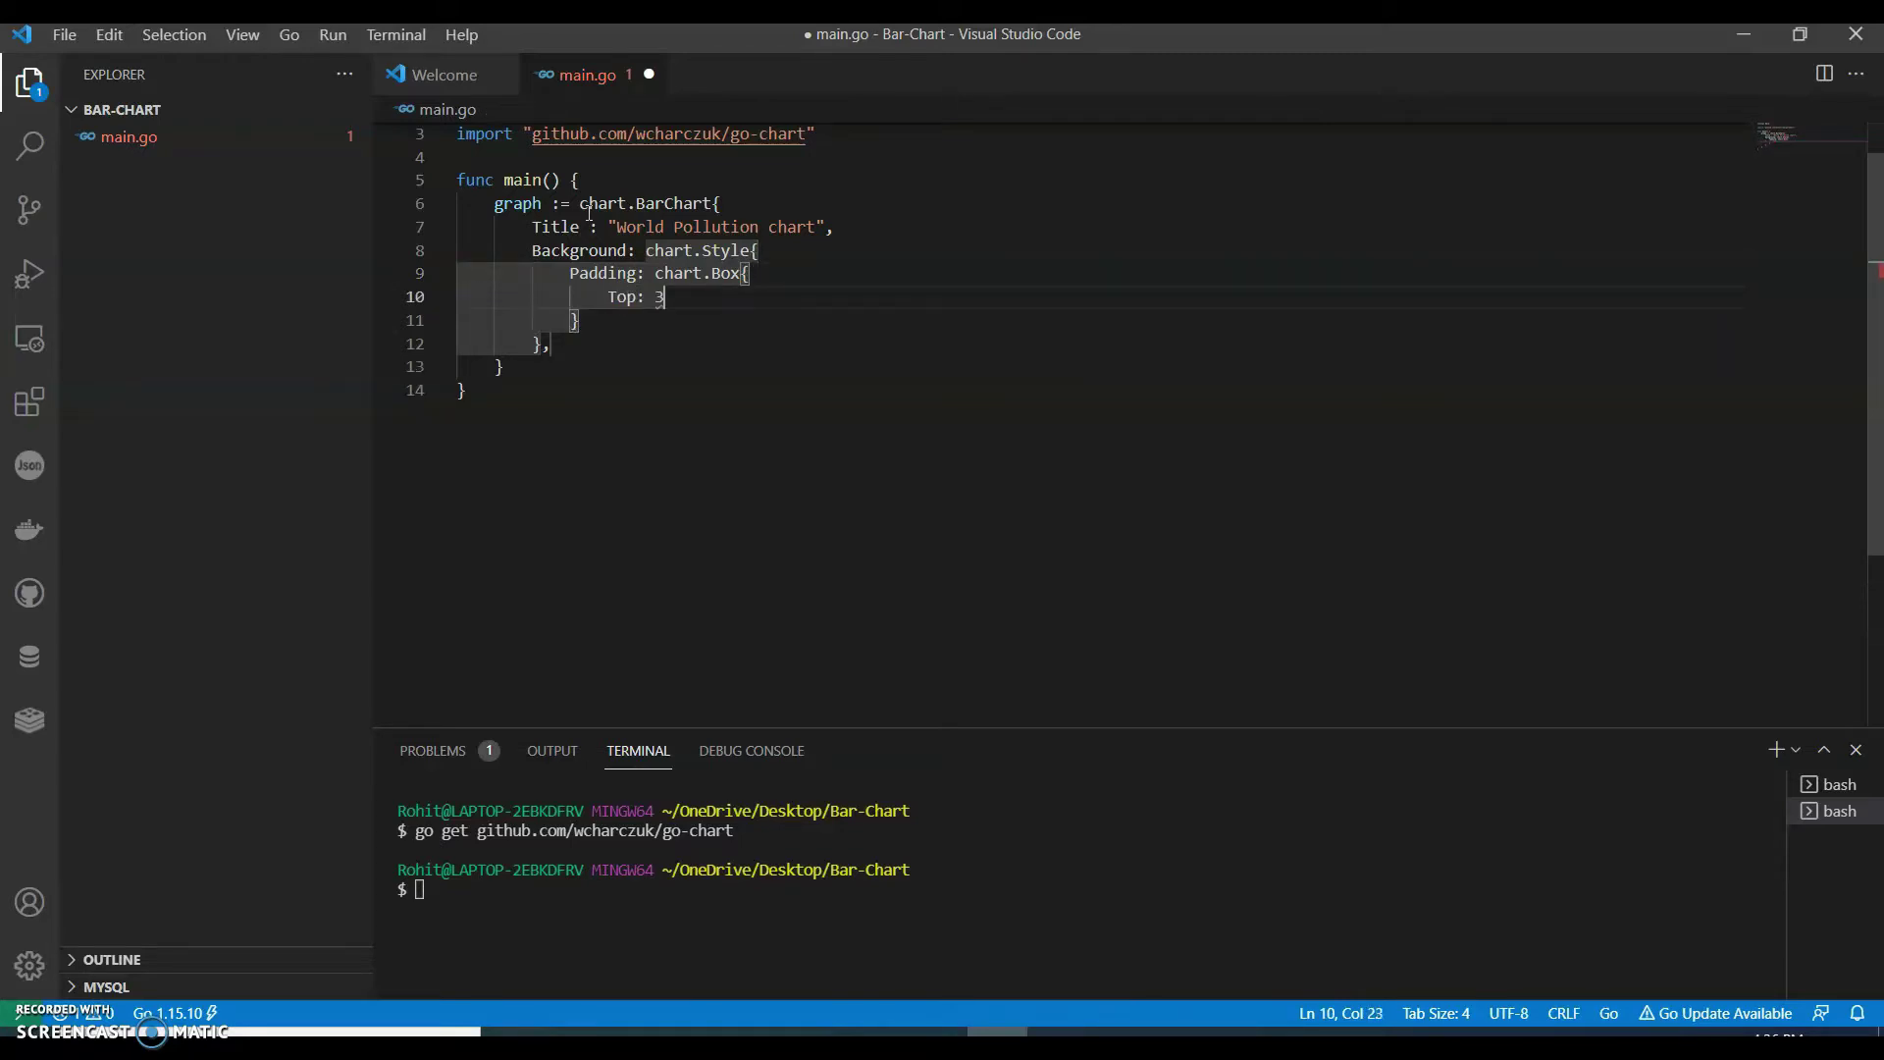
pyautogui.write('0,')
pyautogui.click(598, 327)
pyautogui.write(',')
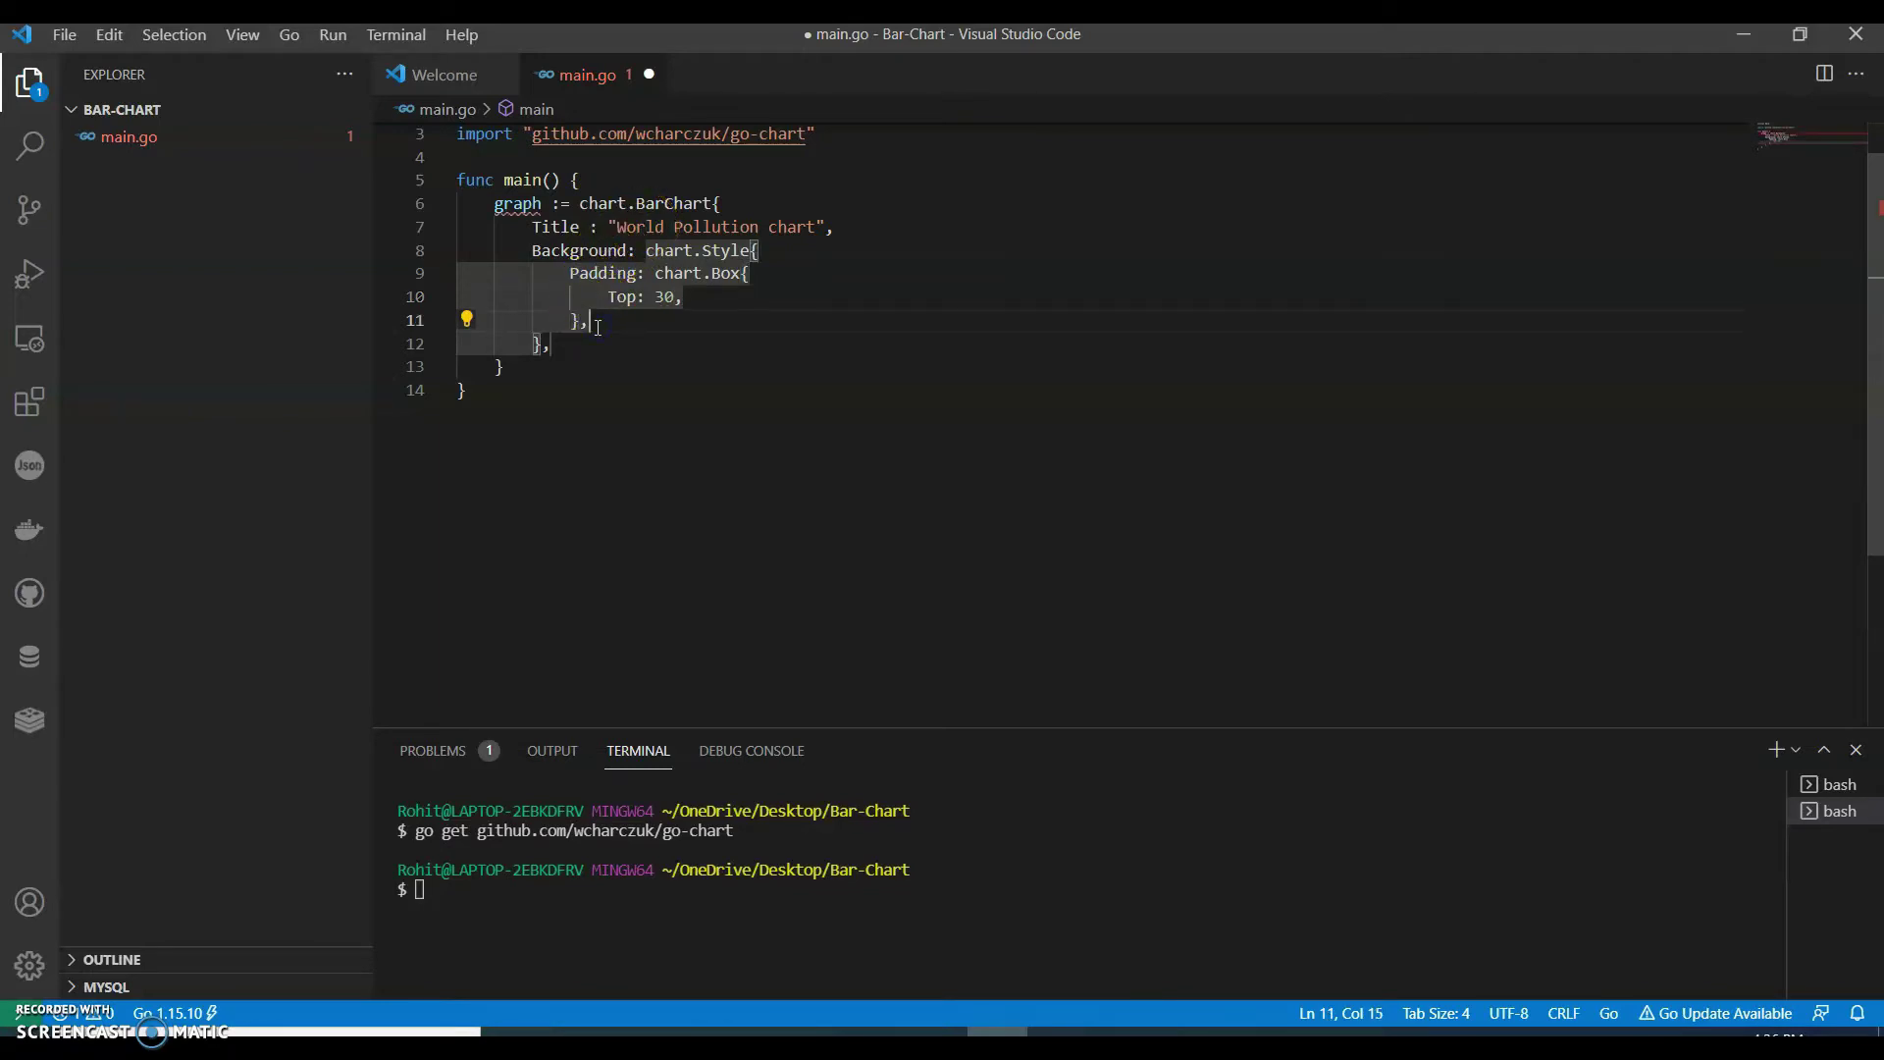
# Add Height 256 and BarWidth 50 fields to the BarChart.
pyautogui.click(540, 374)
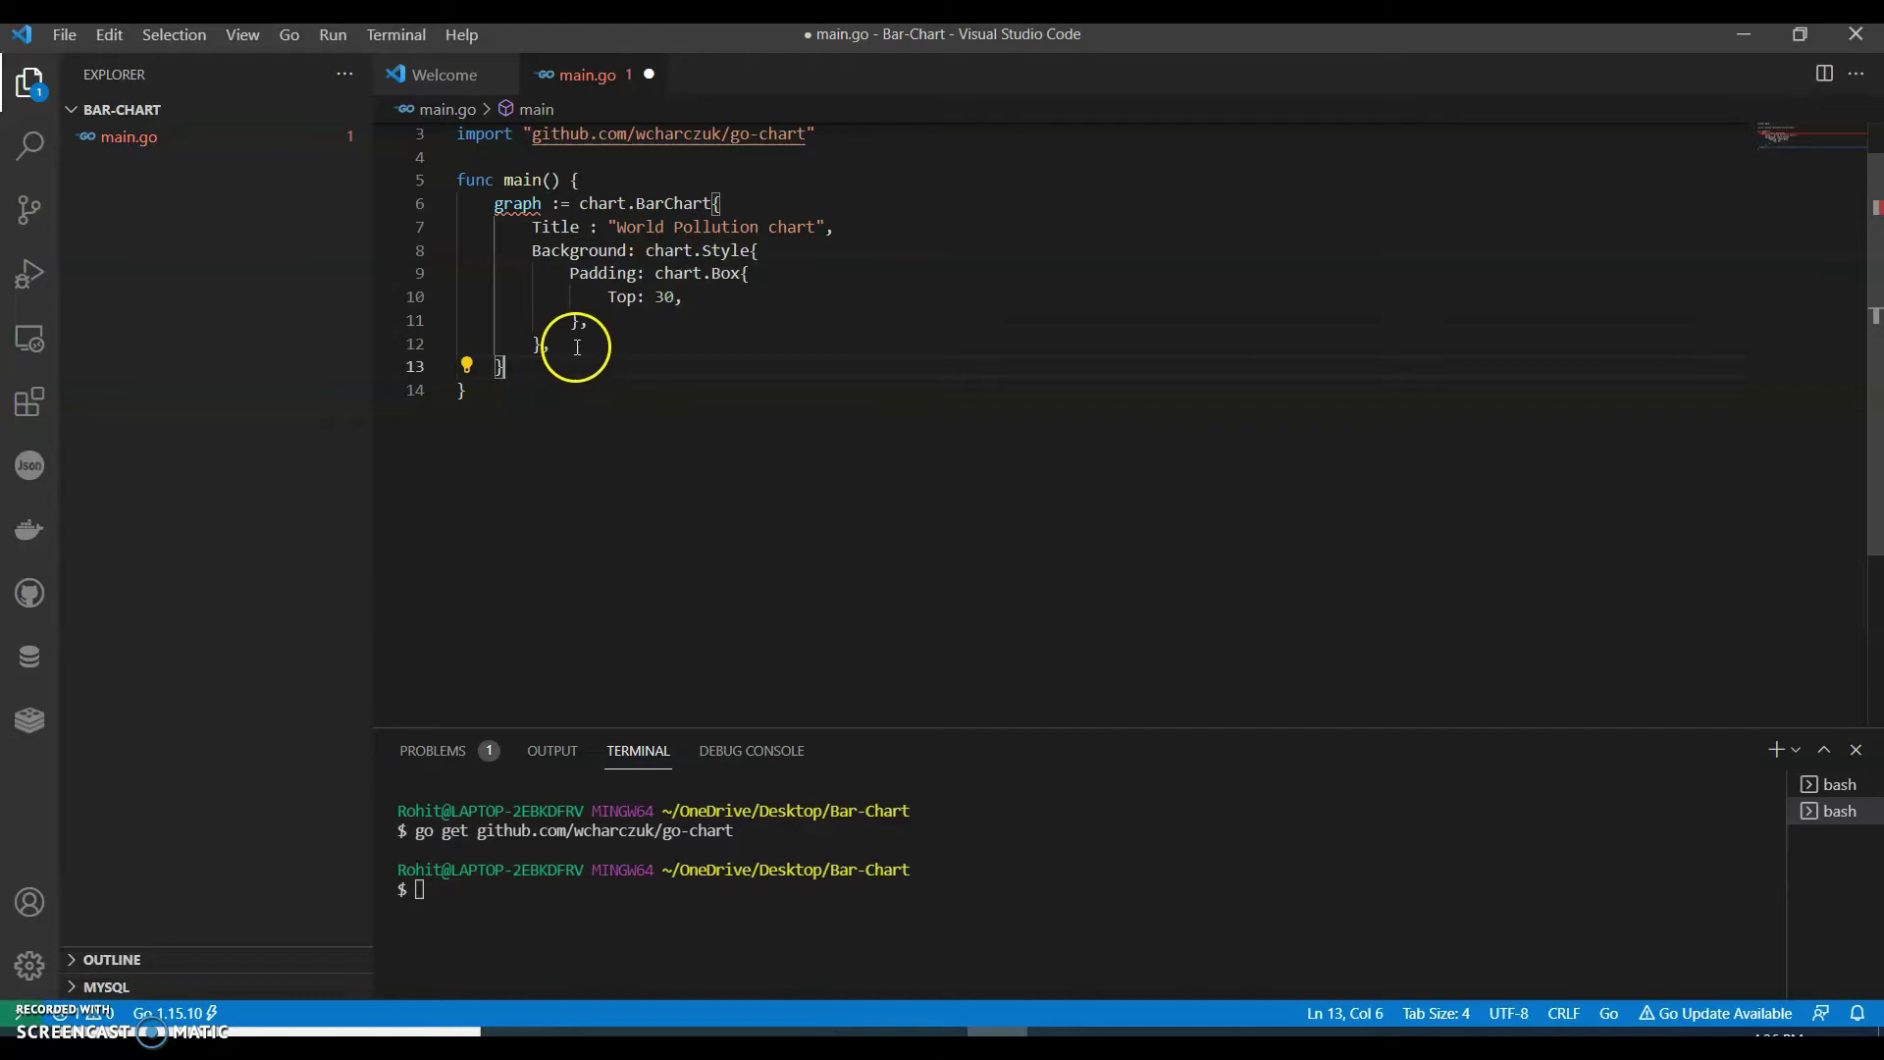
pyautogui.click(575, 348)
pyautogui.press('Return')
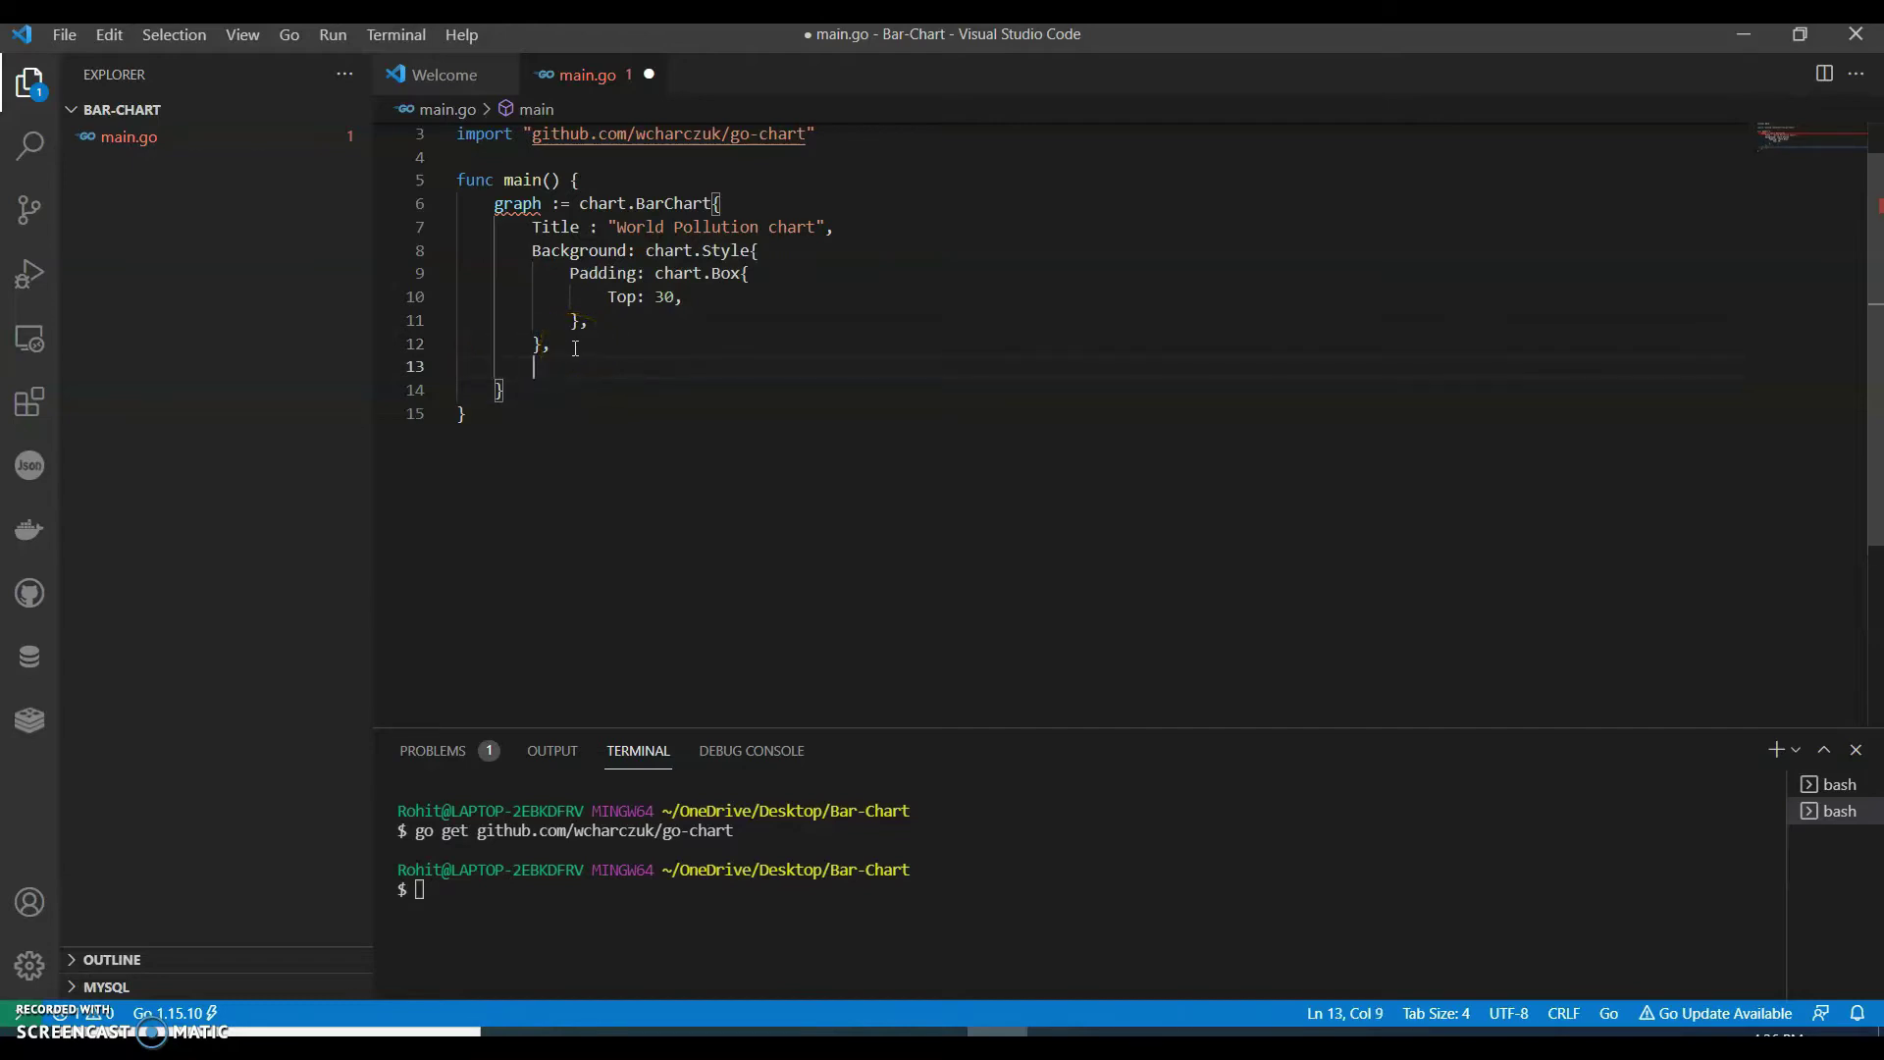
pyautogui.write('Height ')
pyautogui.write(': 25')
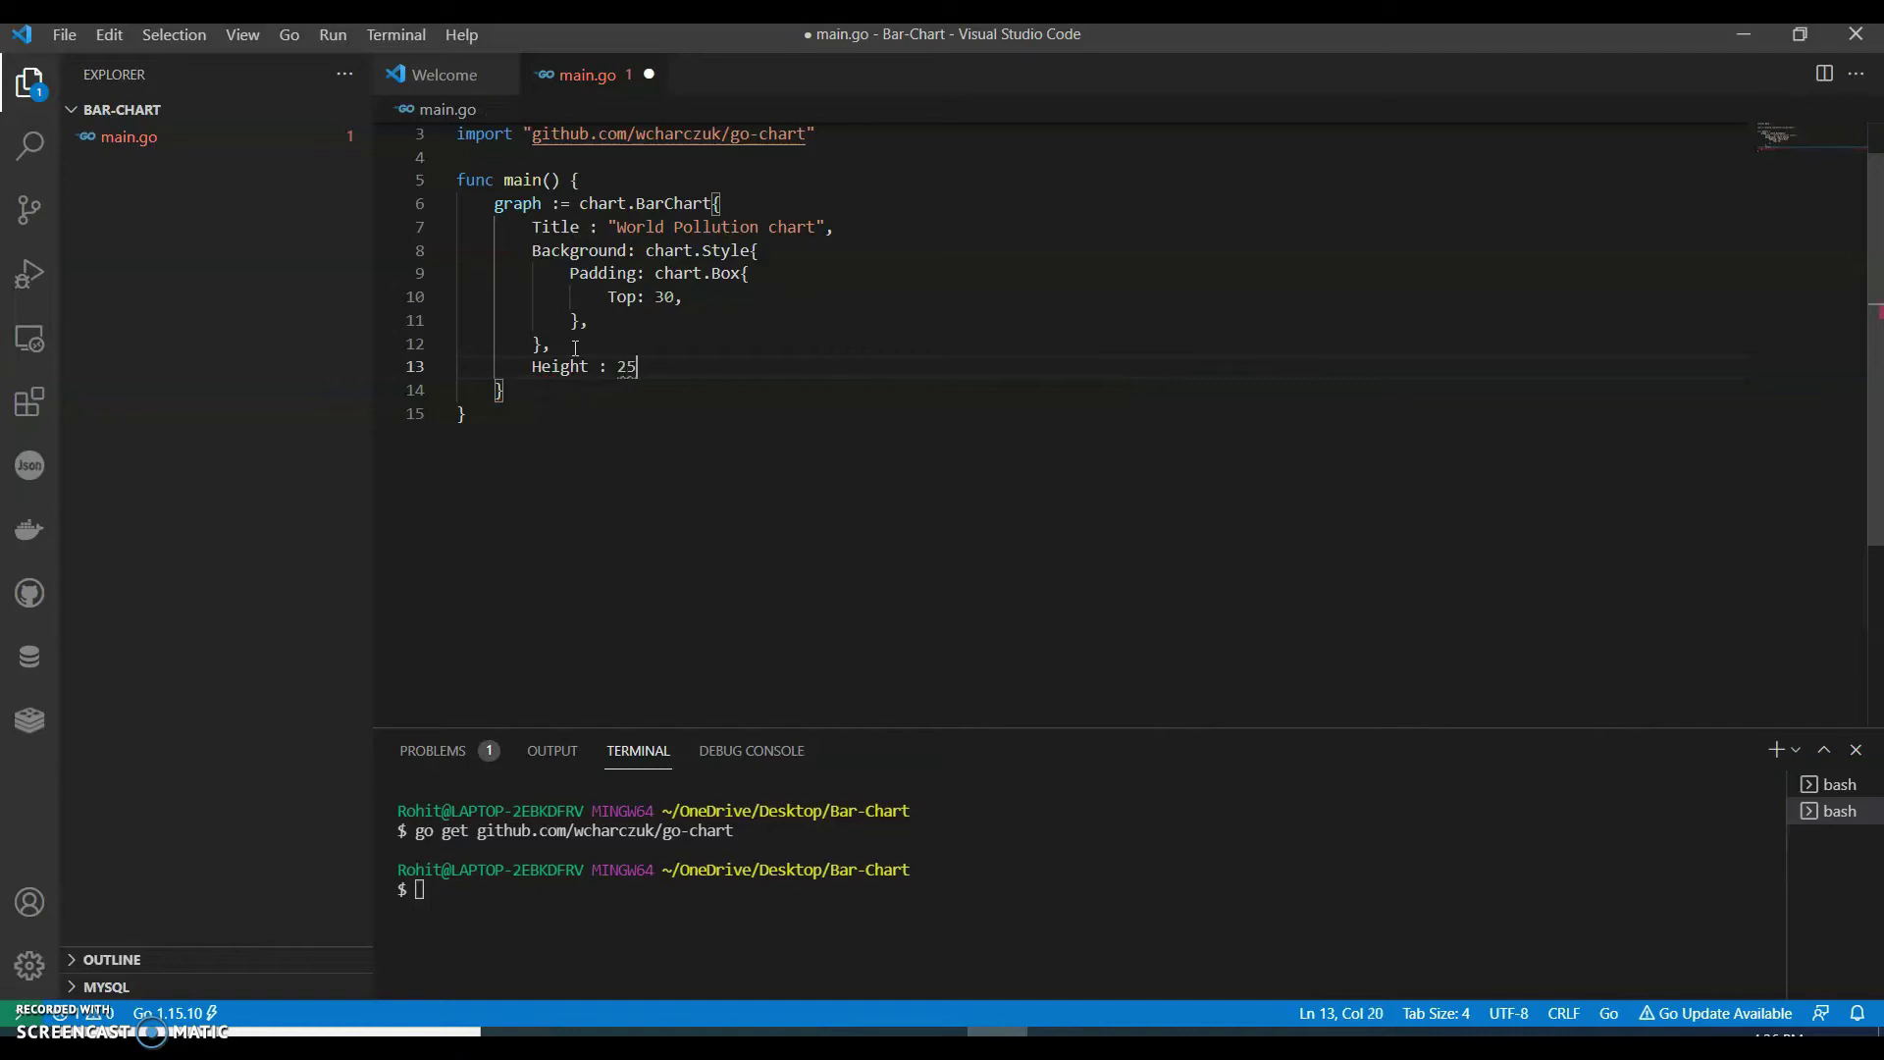
pyautogui.write('6,')
pyautogui.press('Return')
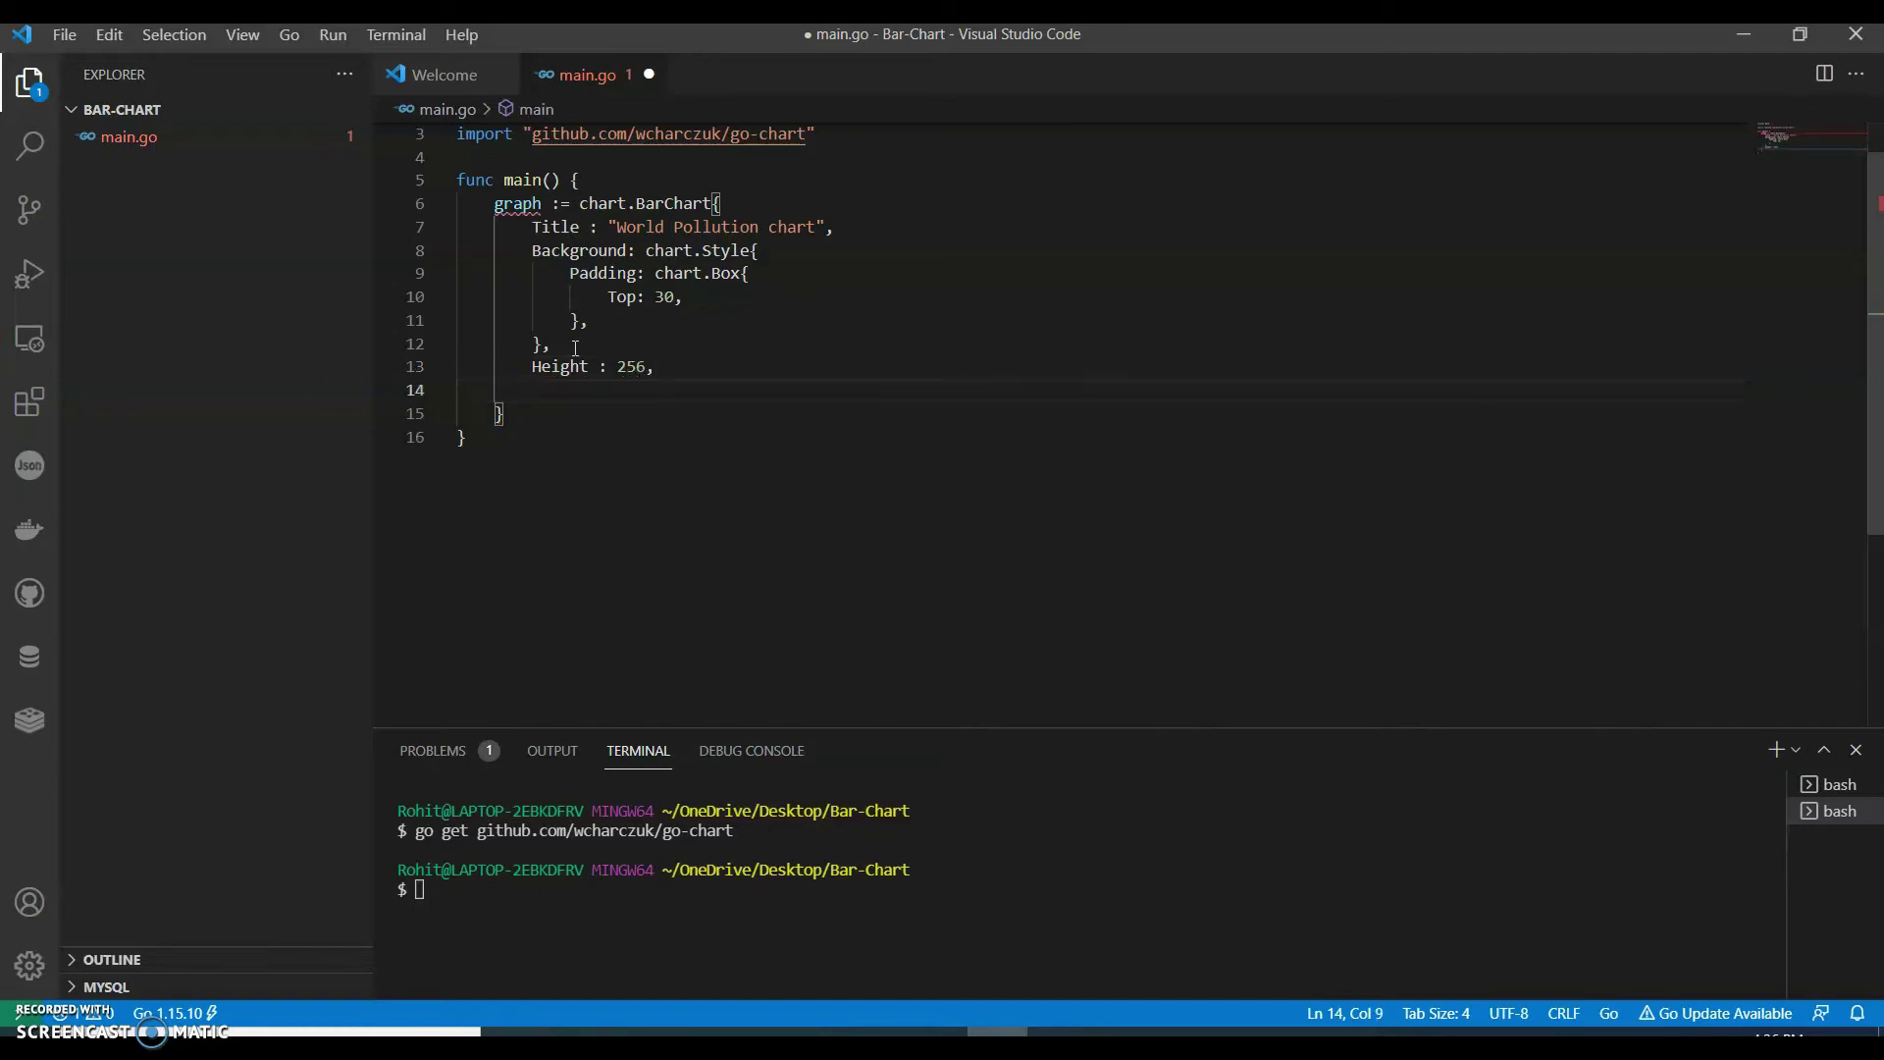
pyautogui.write('Bar')
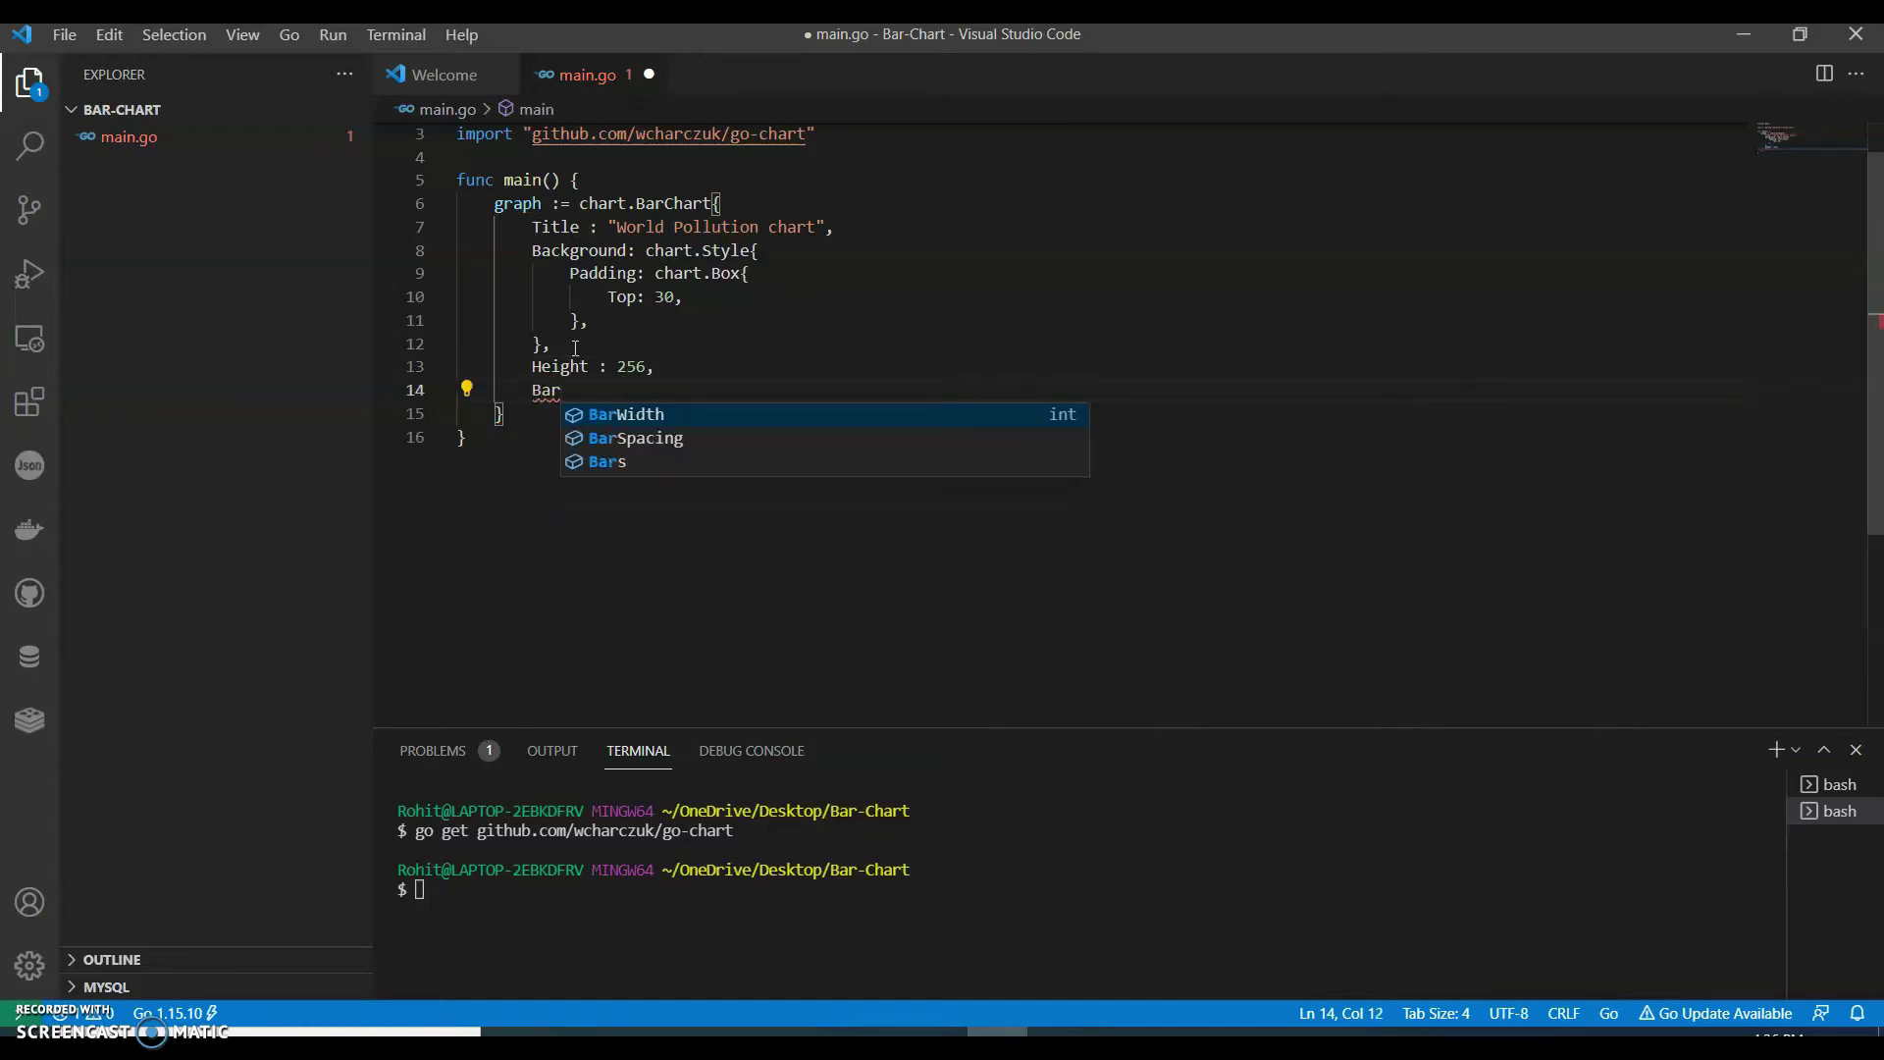
pyautogui.write('Wdi')
pyautogui.press('BackSpace')
pyautogui.write('idth')
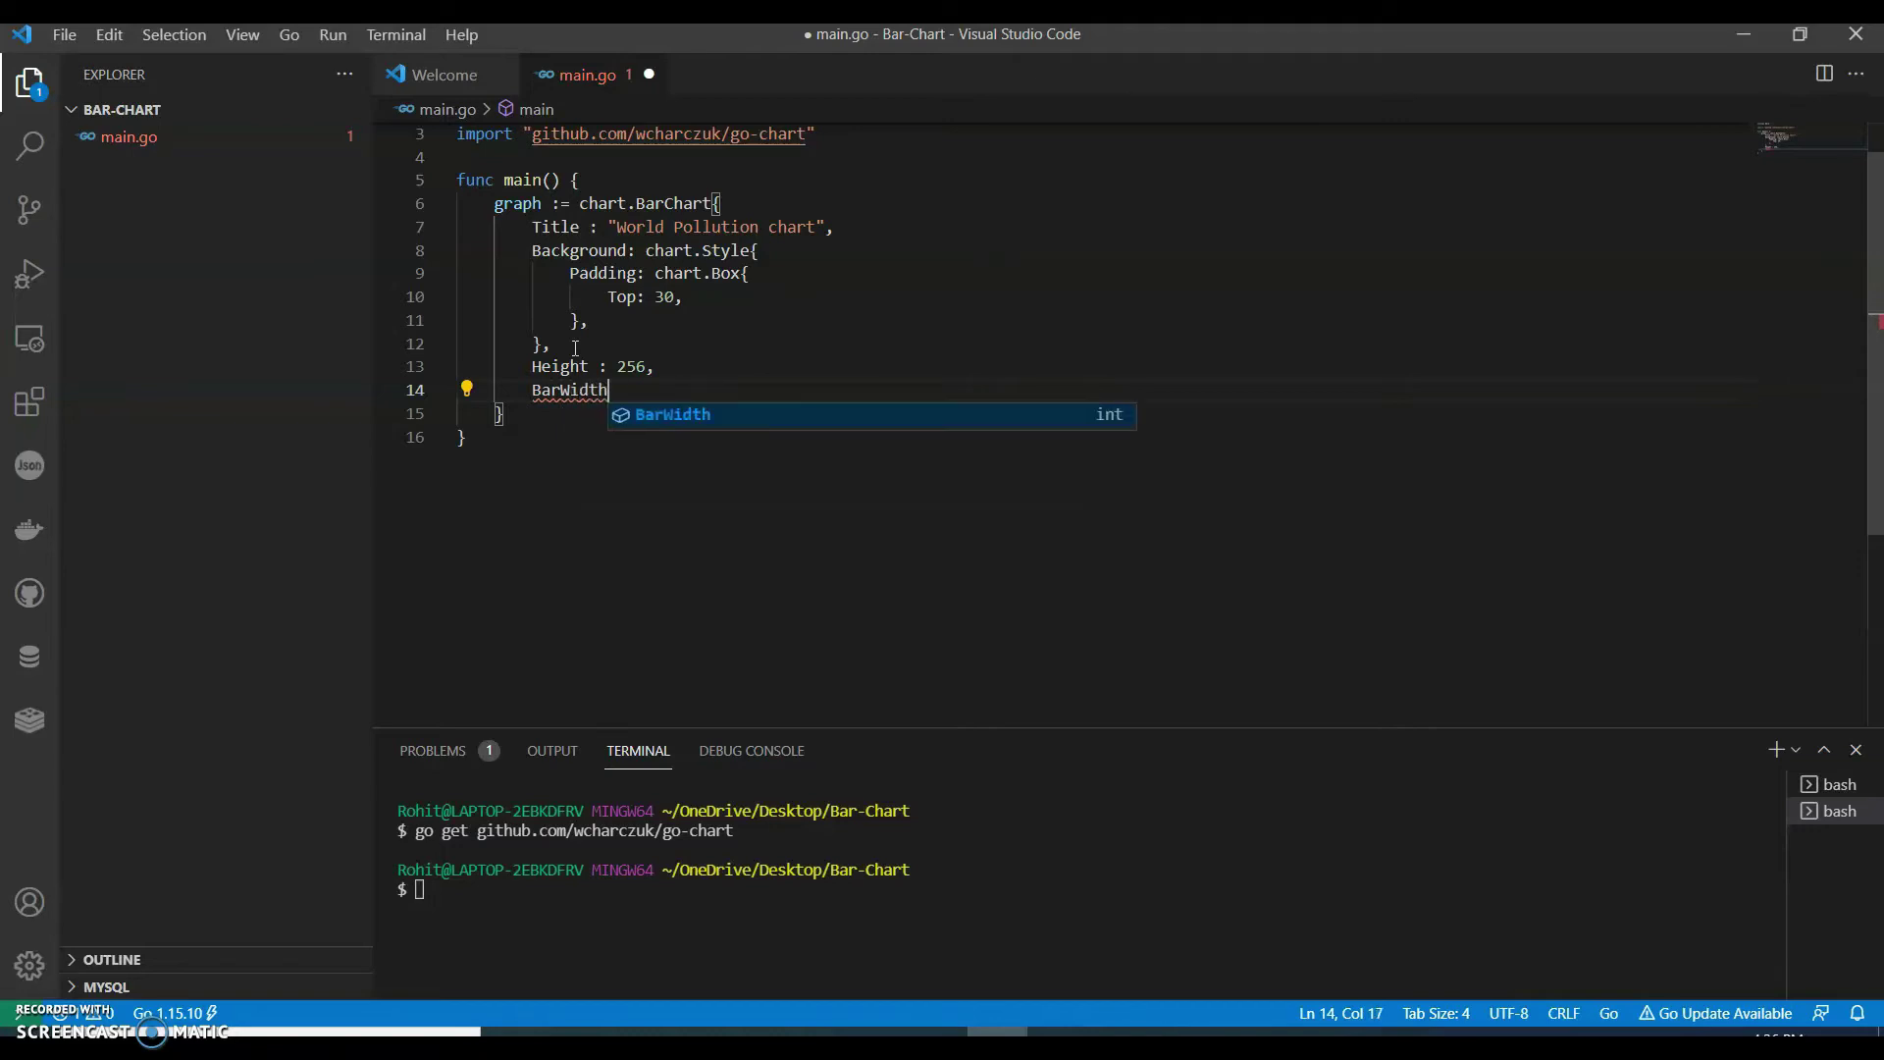
pyautogui.press('Escape')
pyautogui.write(': 5')
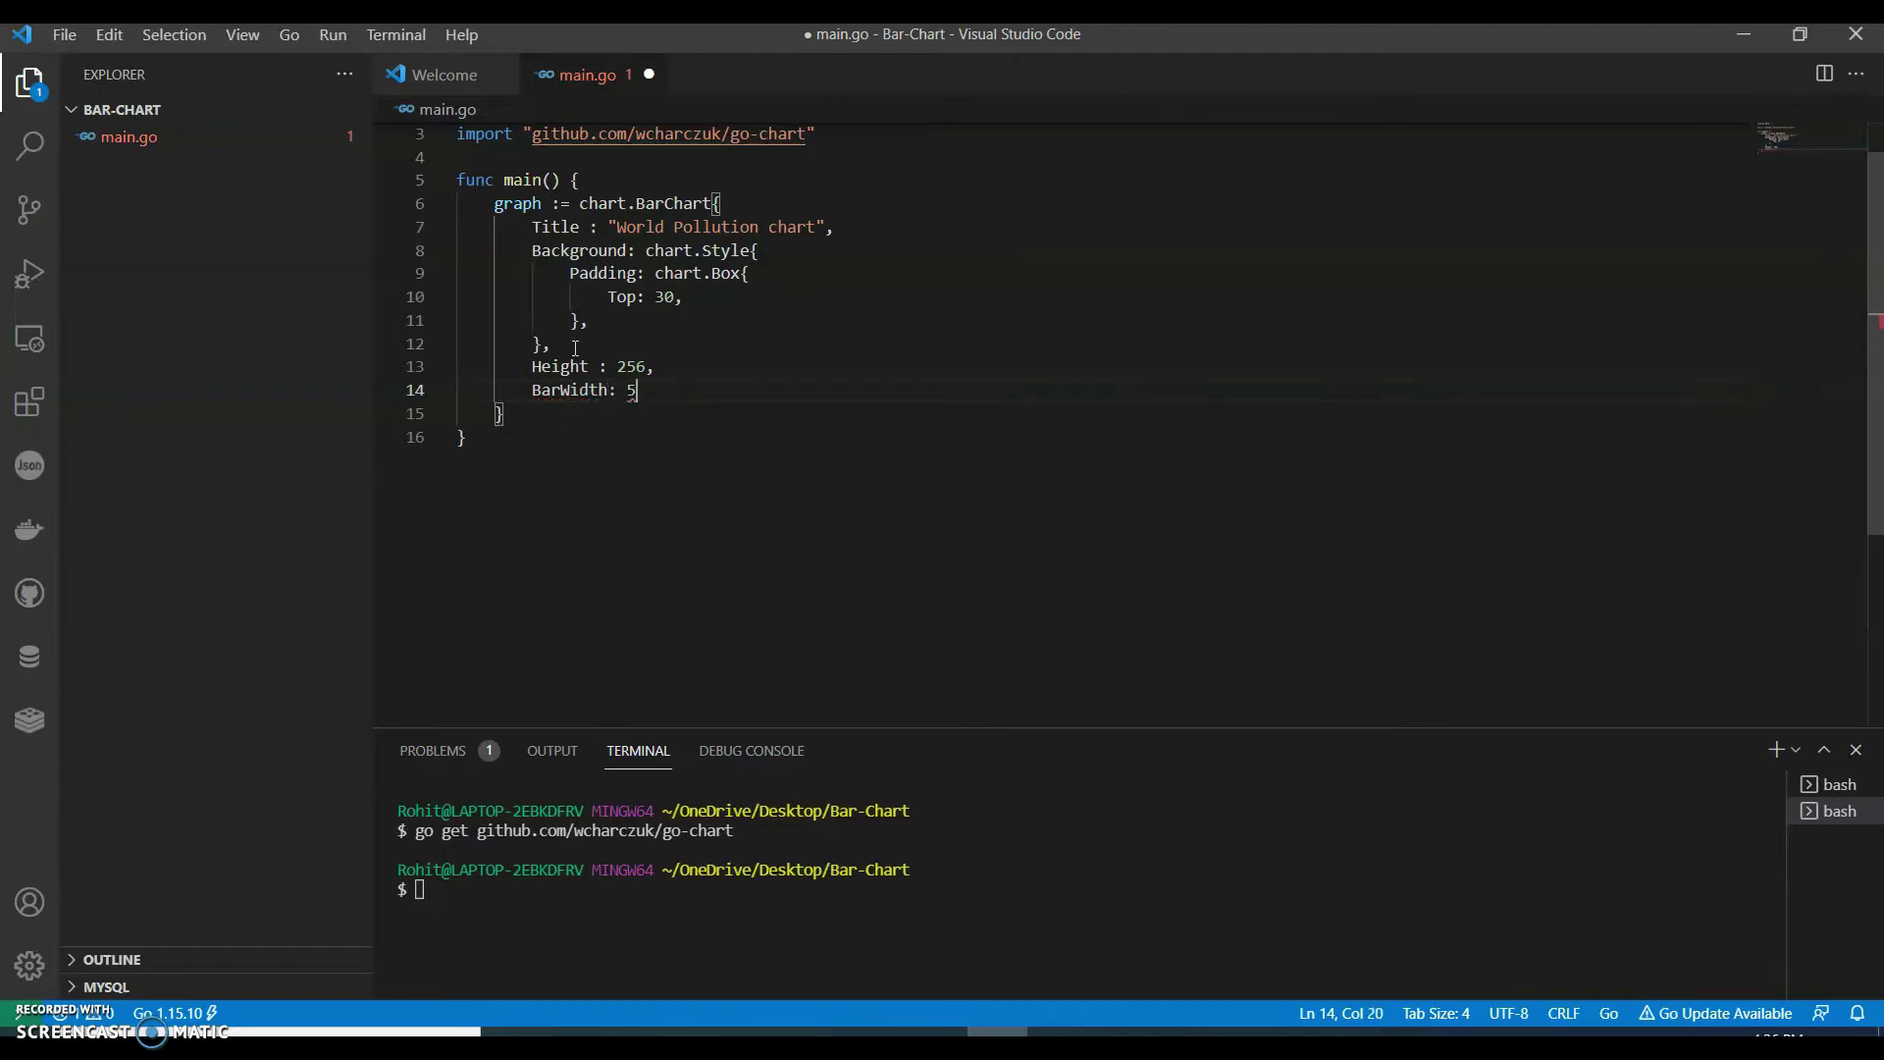
pyautogui.write('0,')
pyautogui.press('Return')
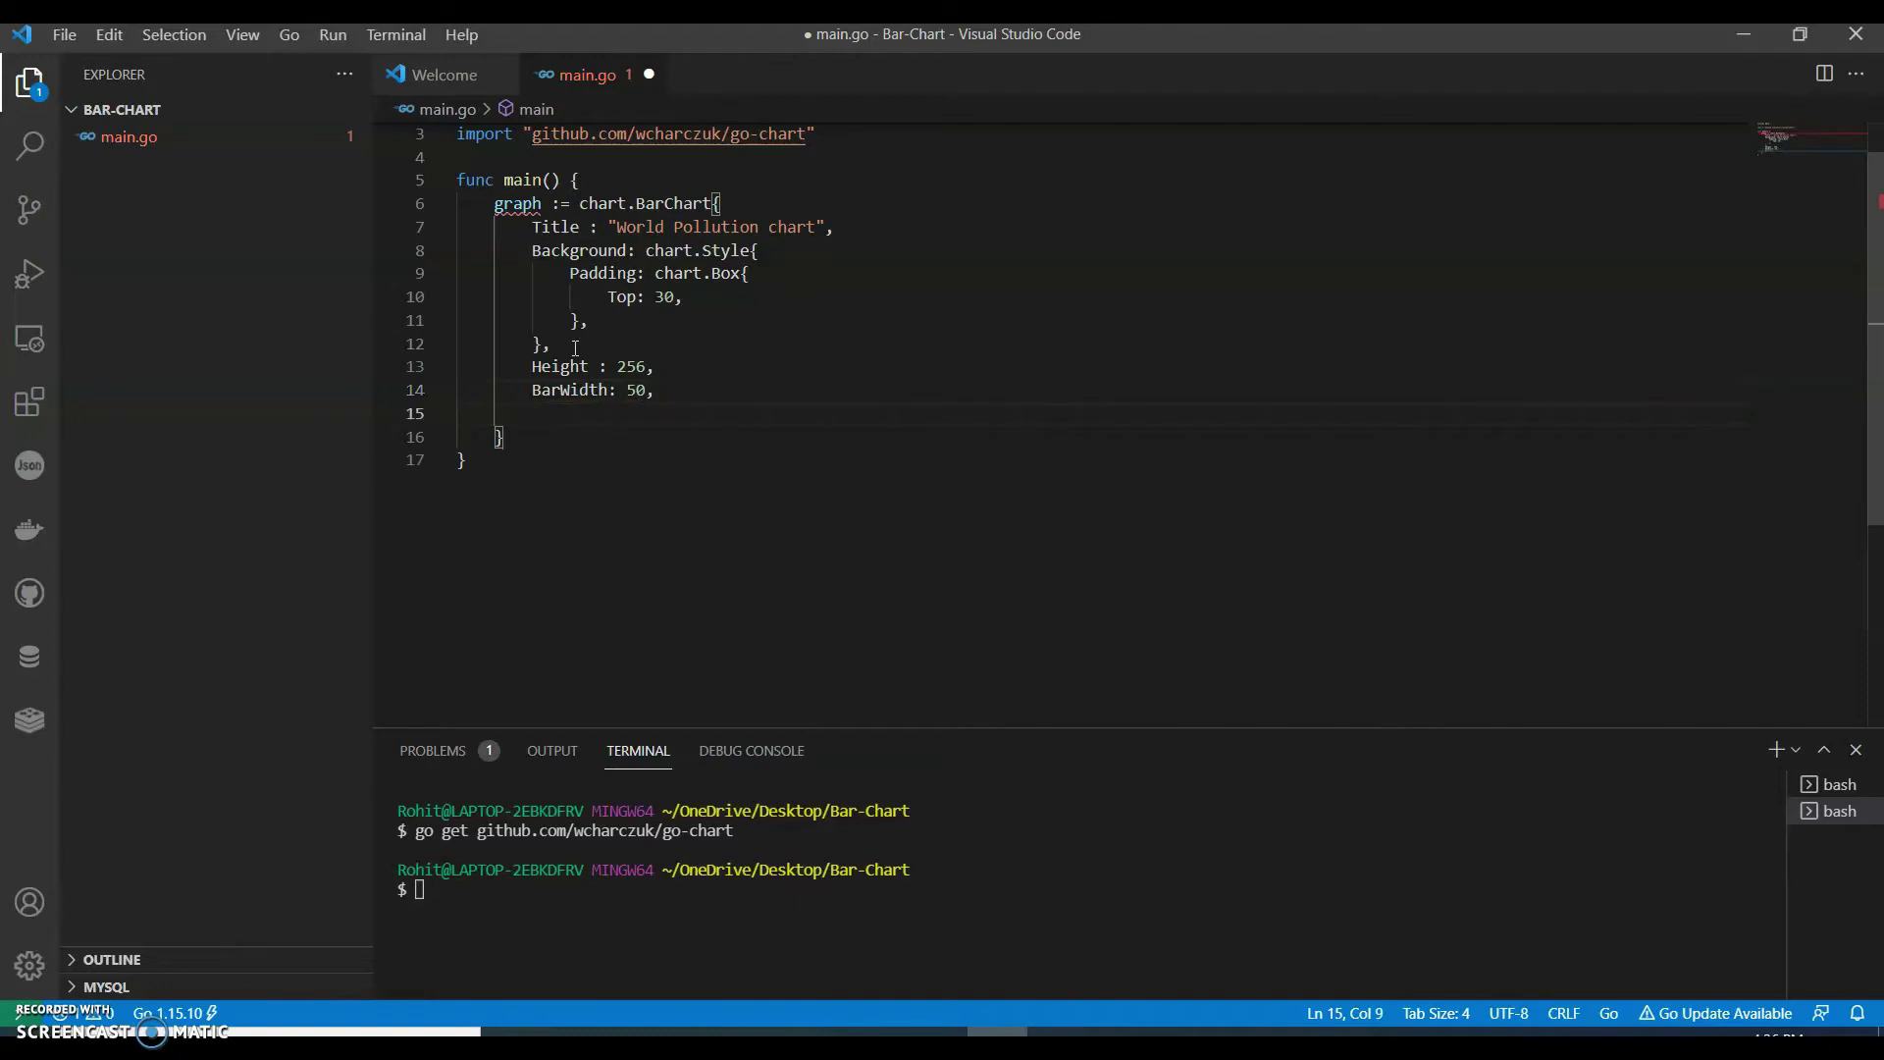
pyautogui.write('Bar')
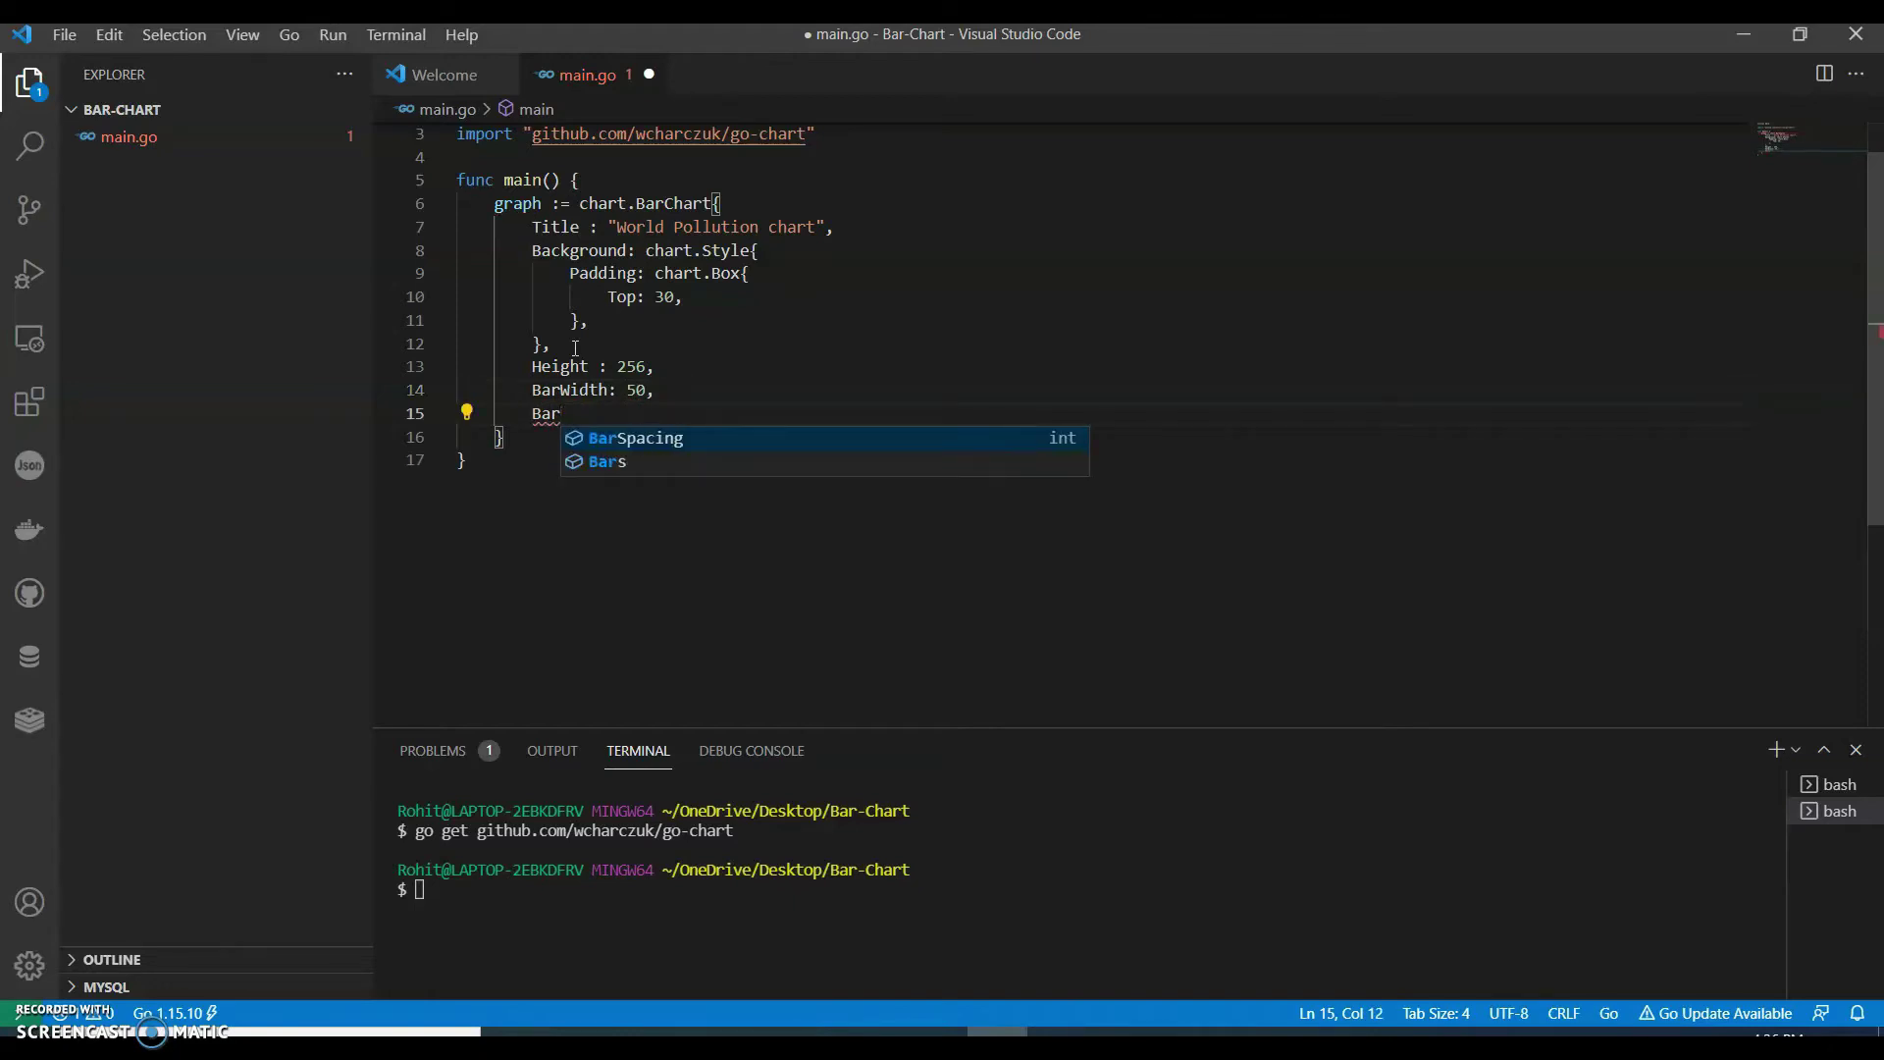
pyautogui.write('s: ')
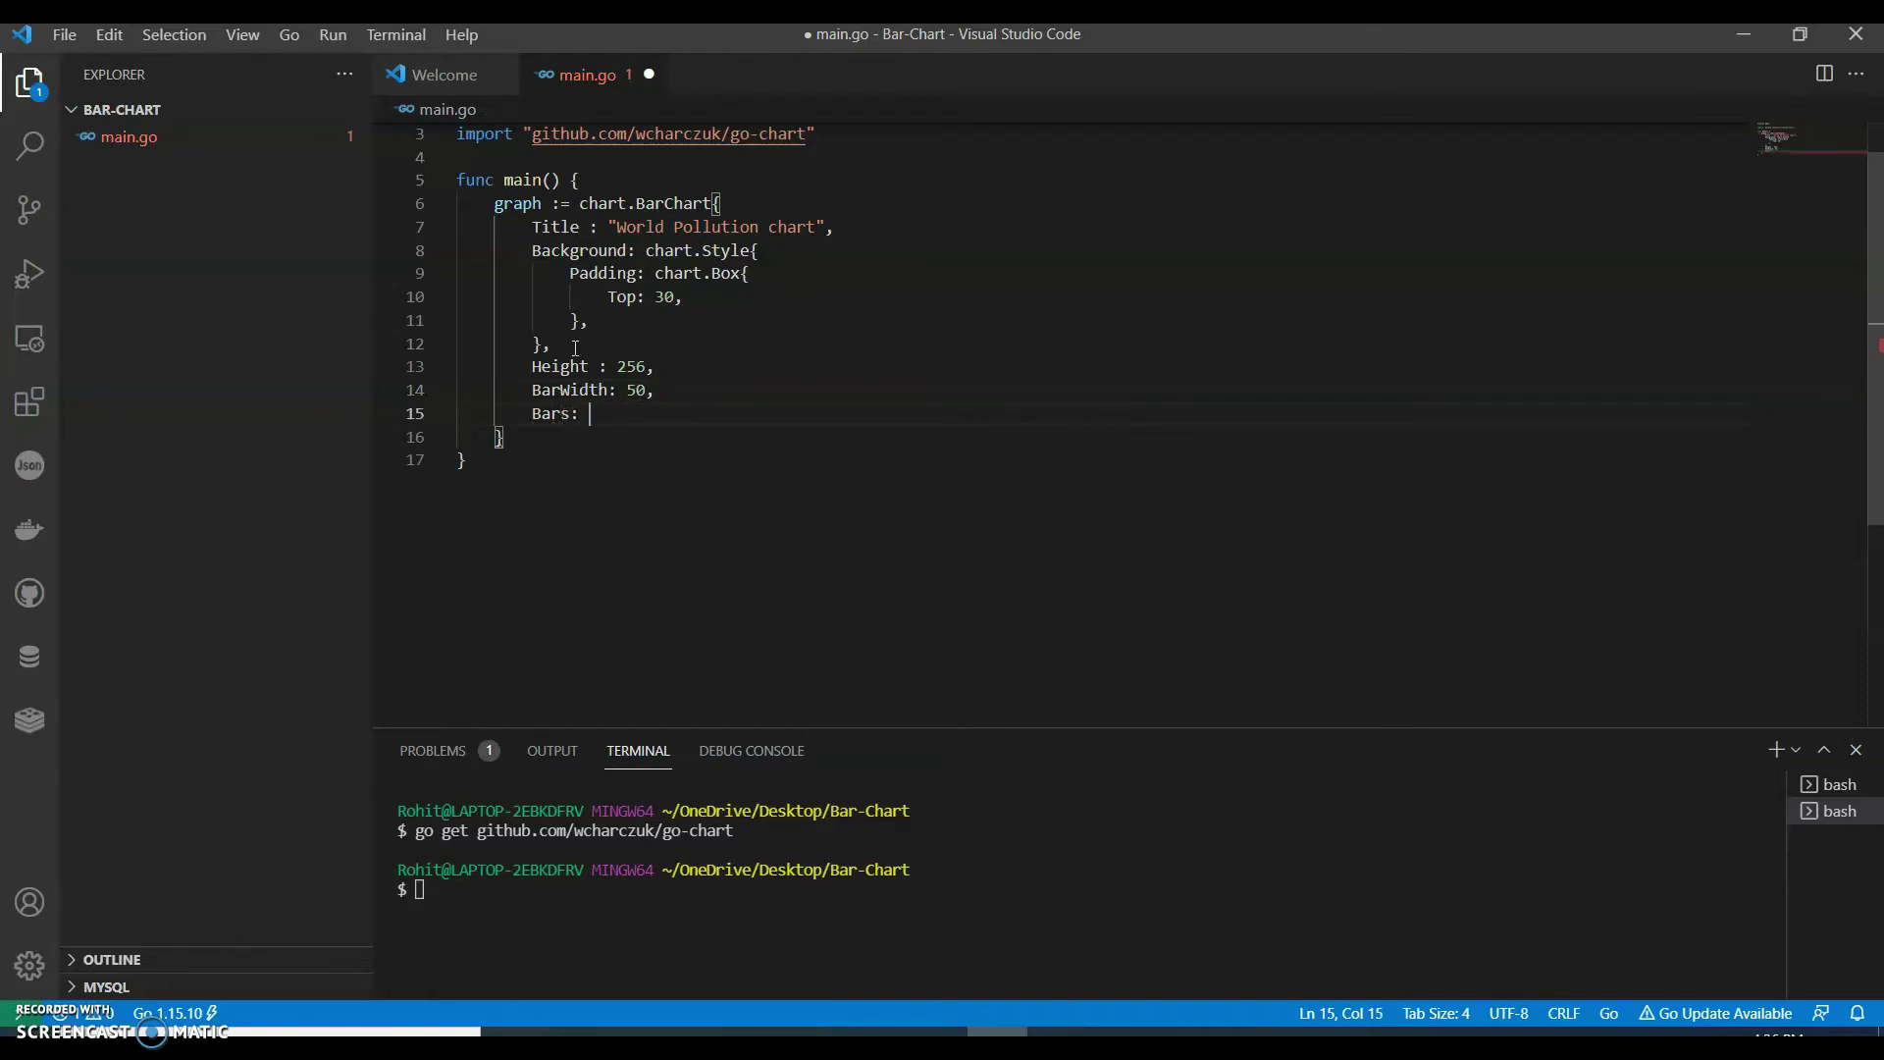
pyautogui.write('[]')
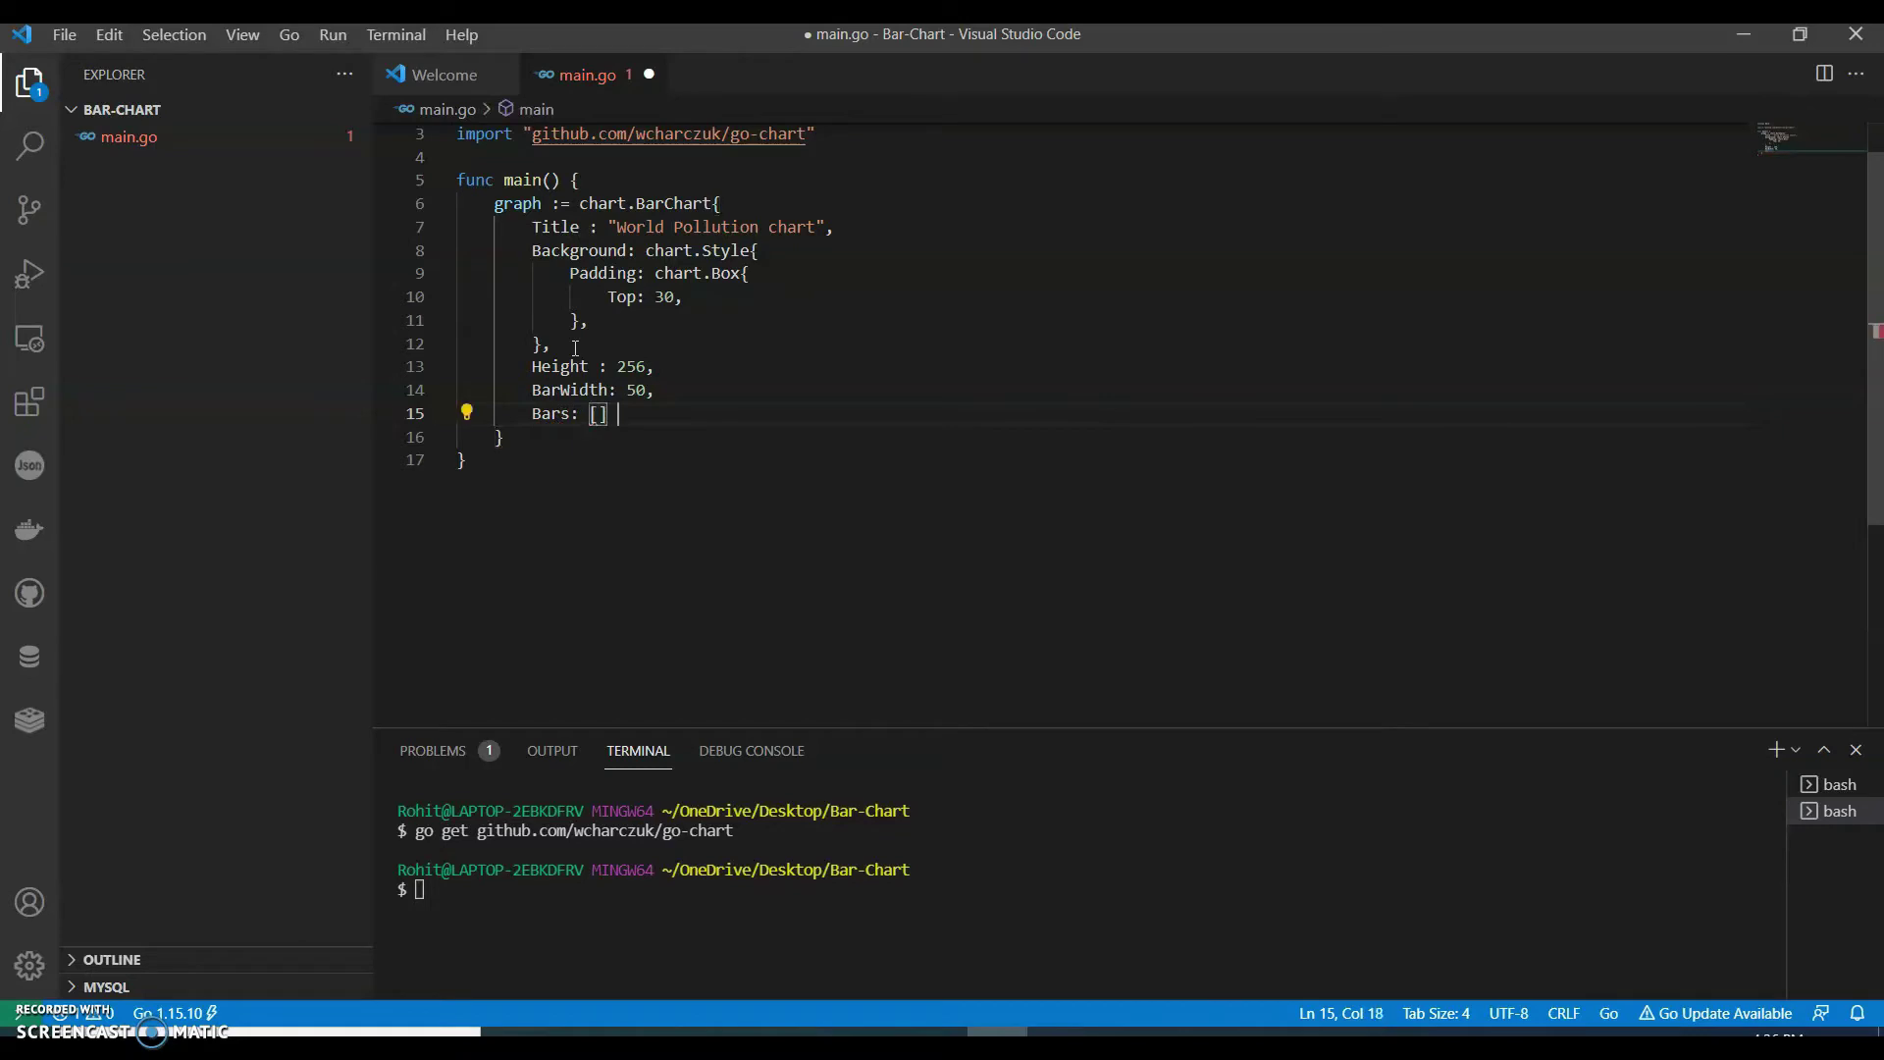
pyautogui.write('chart.')
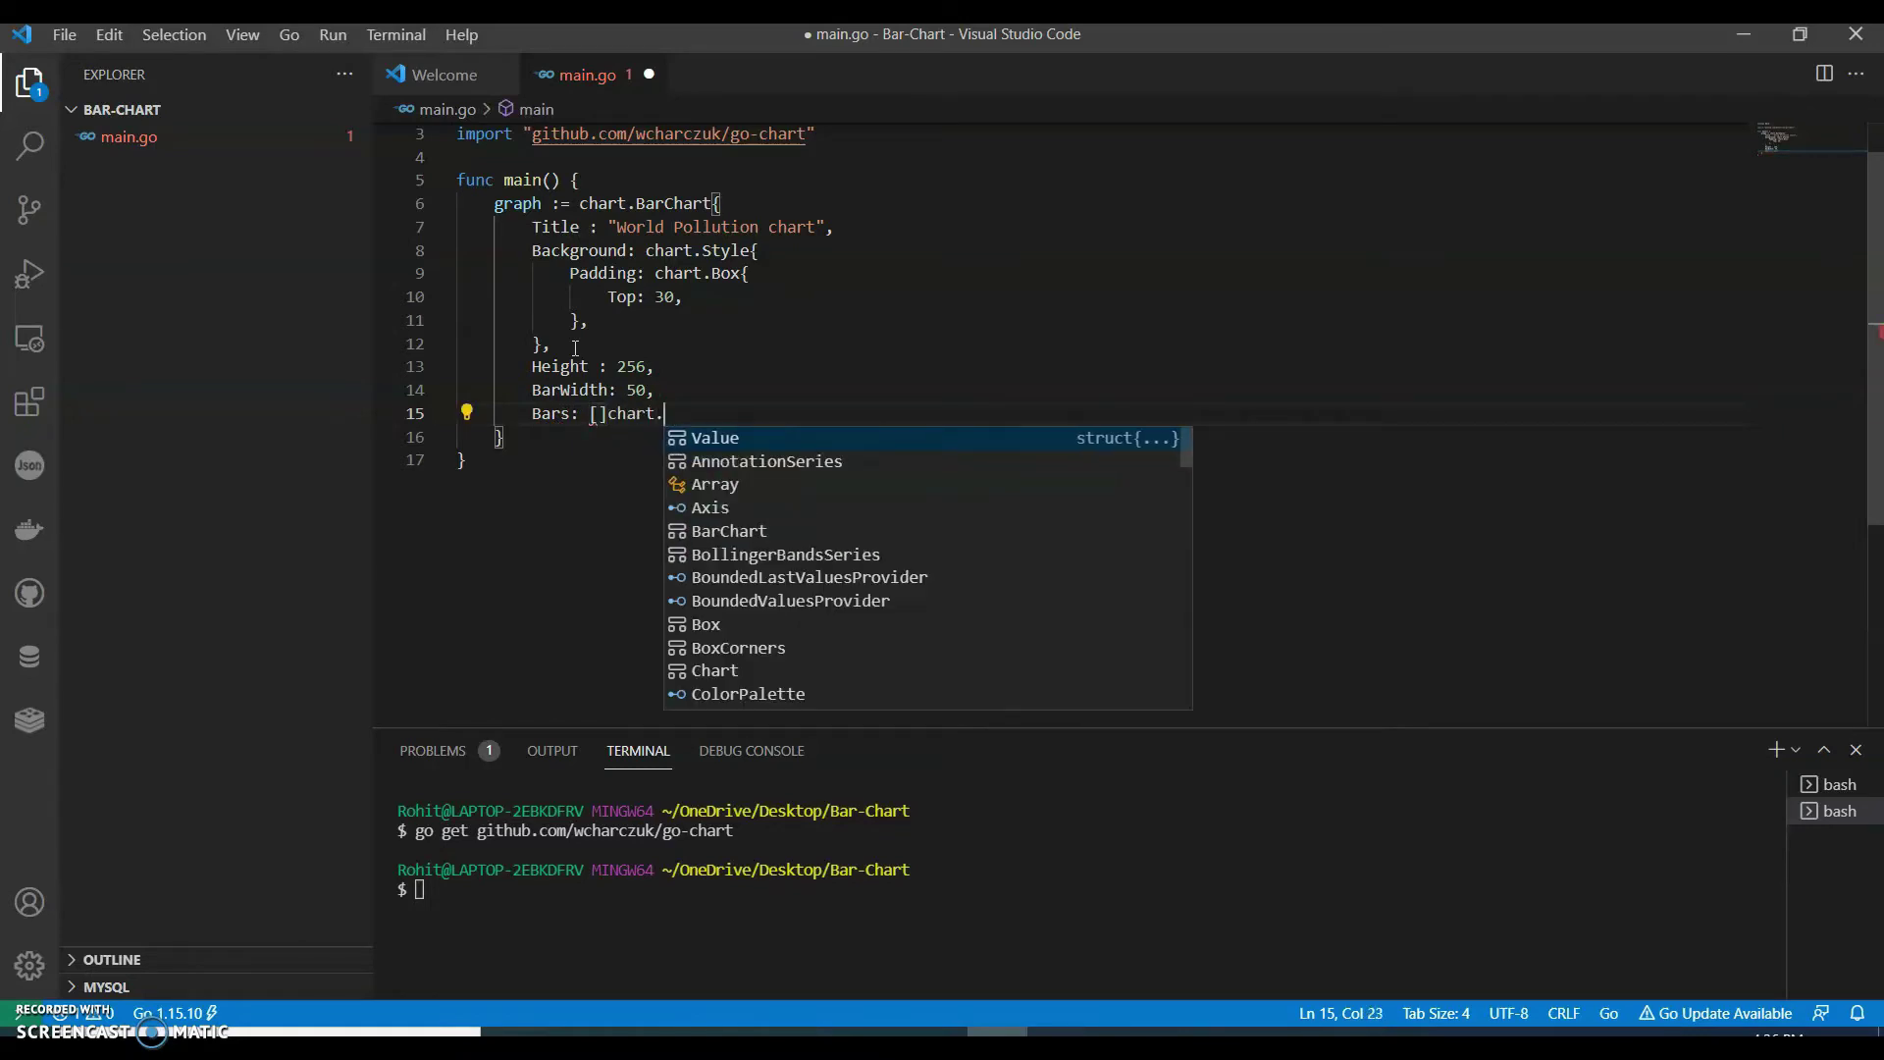
pyautogui.write('Value ')
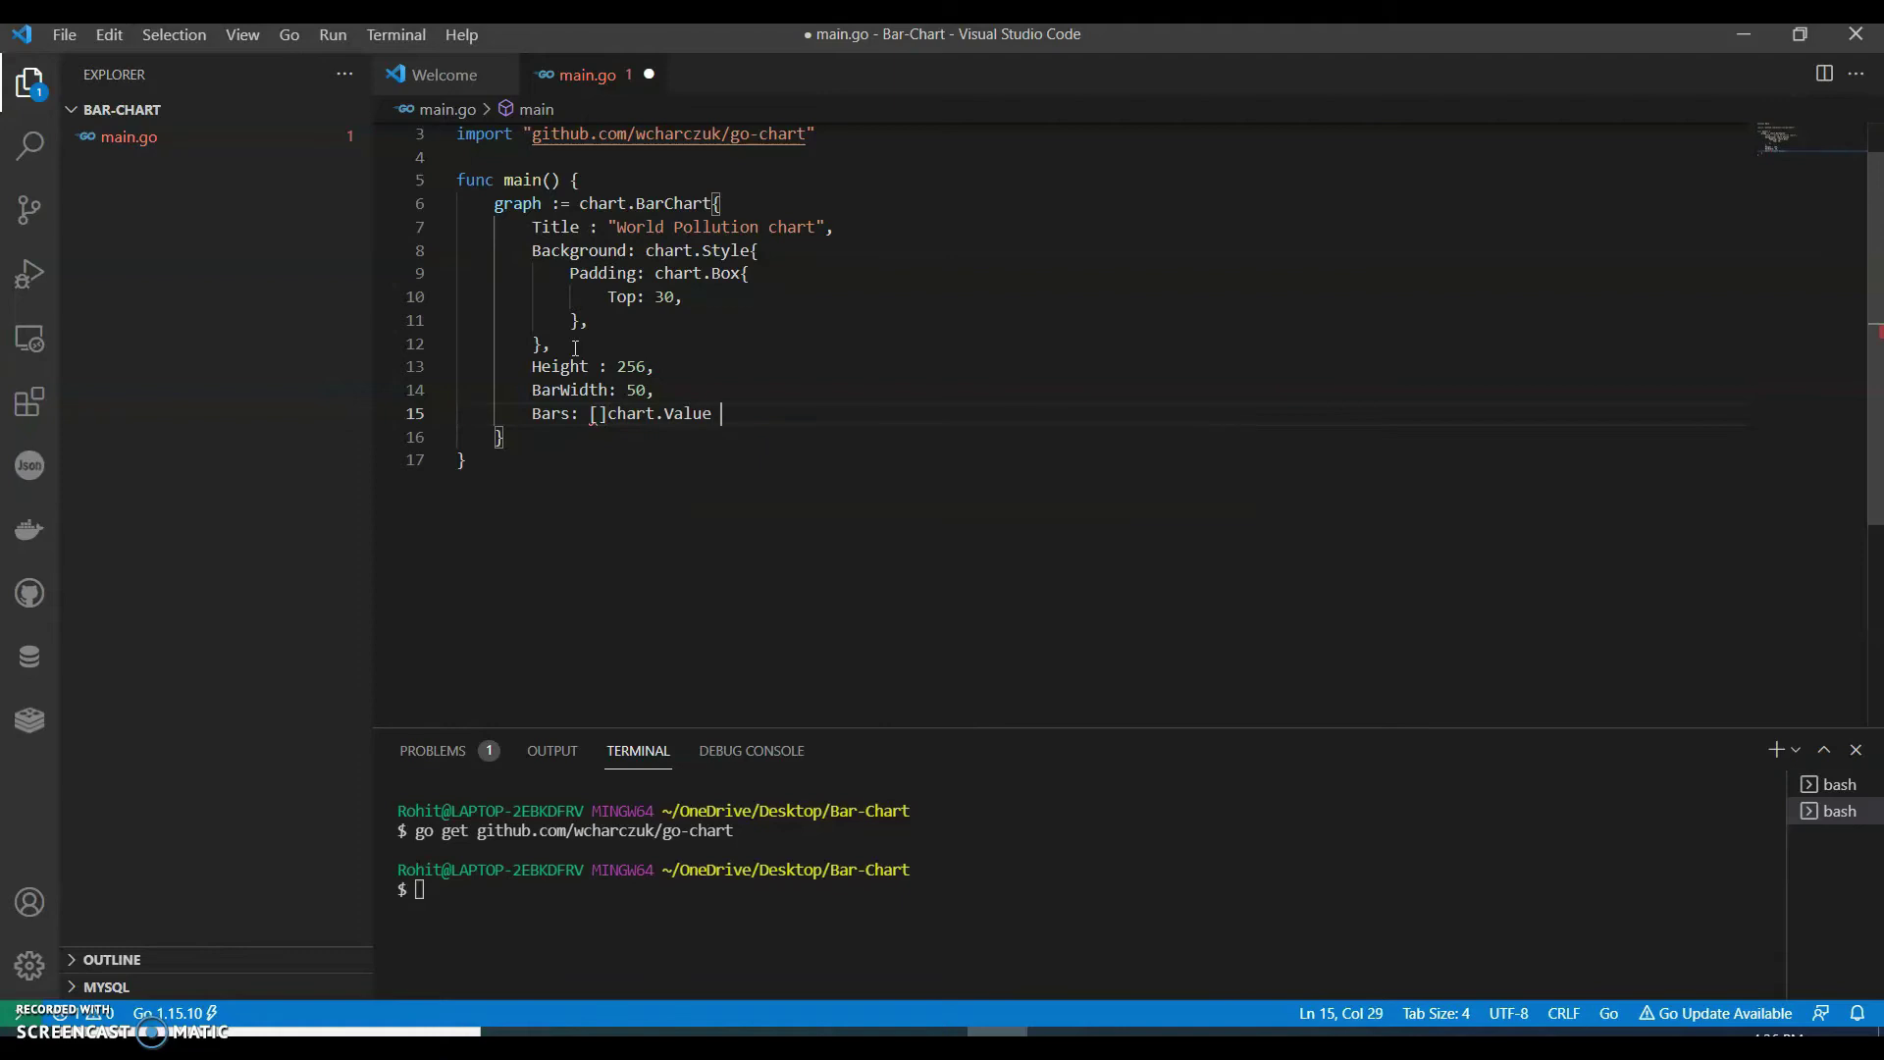
pyautogui.write('{')
# Add the first Bars entry {Value: 25, Label: 1950} on its own line.
pyautogui.press('Return')
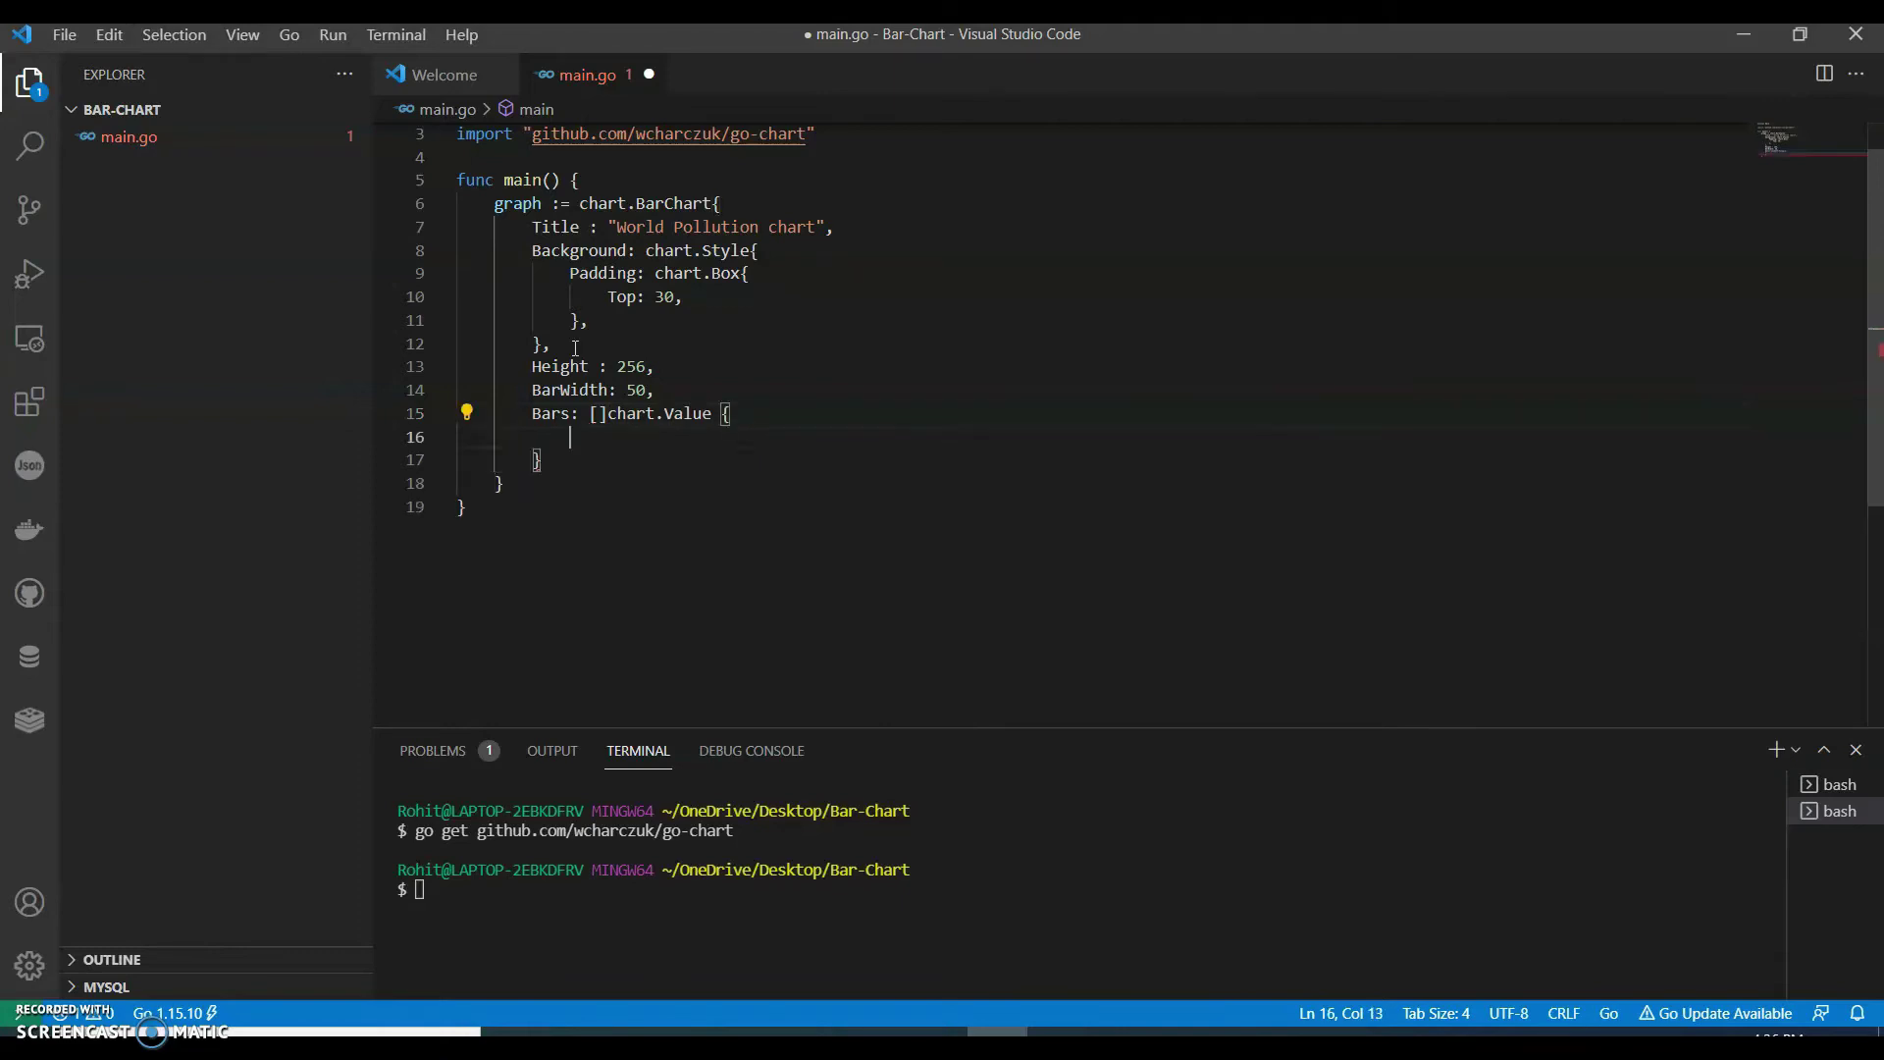
pyautogui.write('{Val')
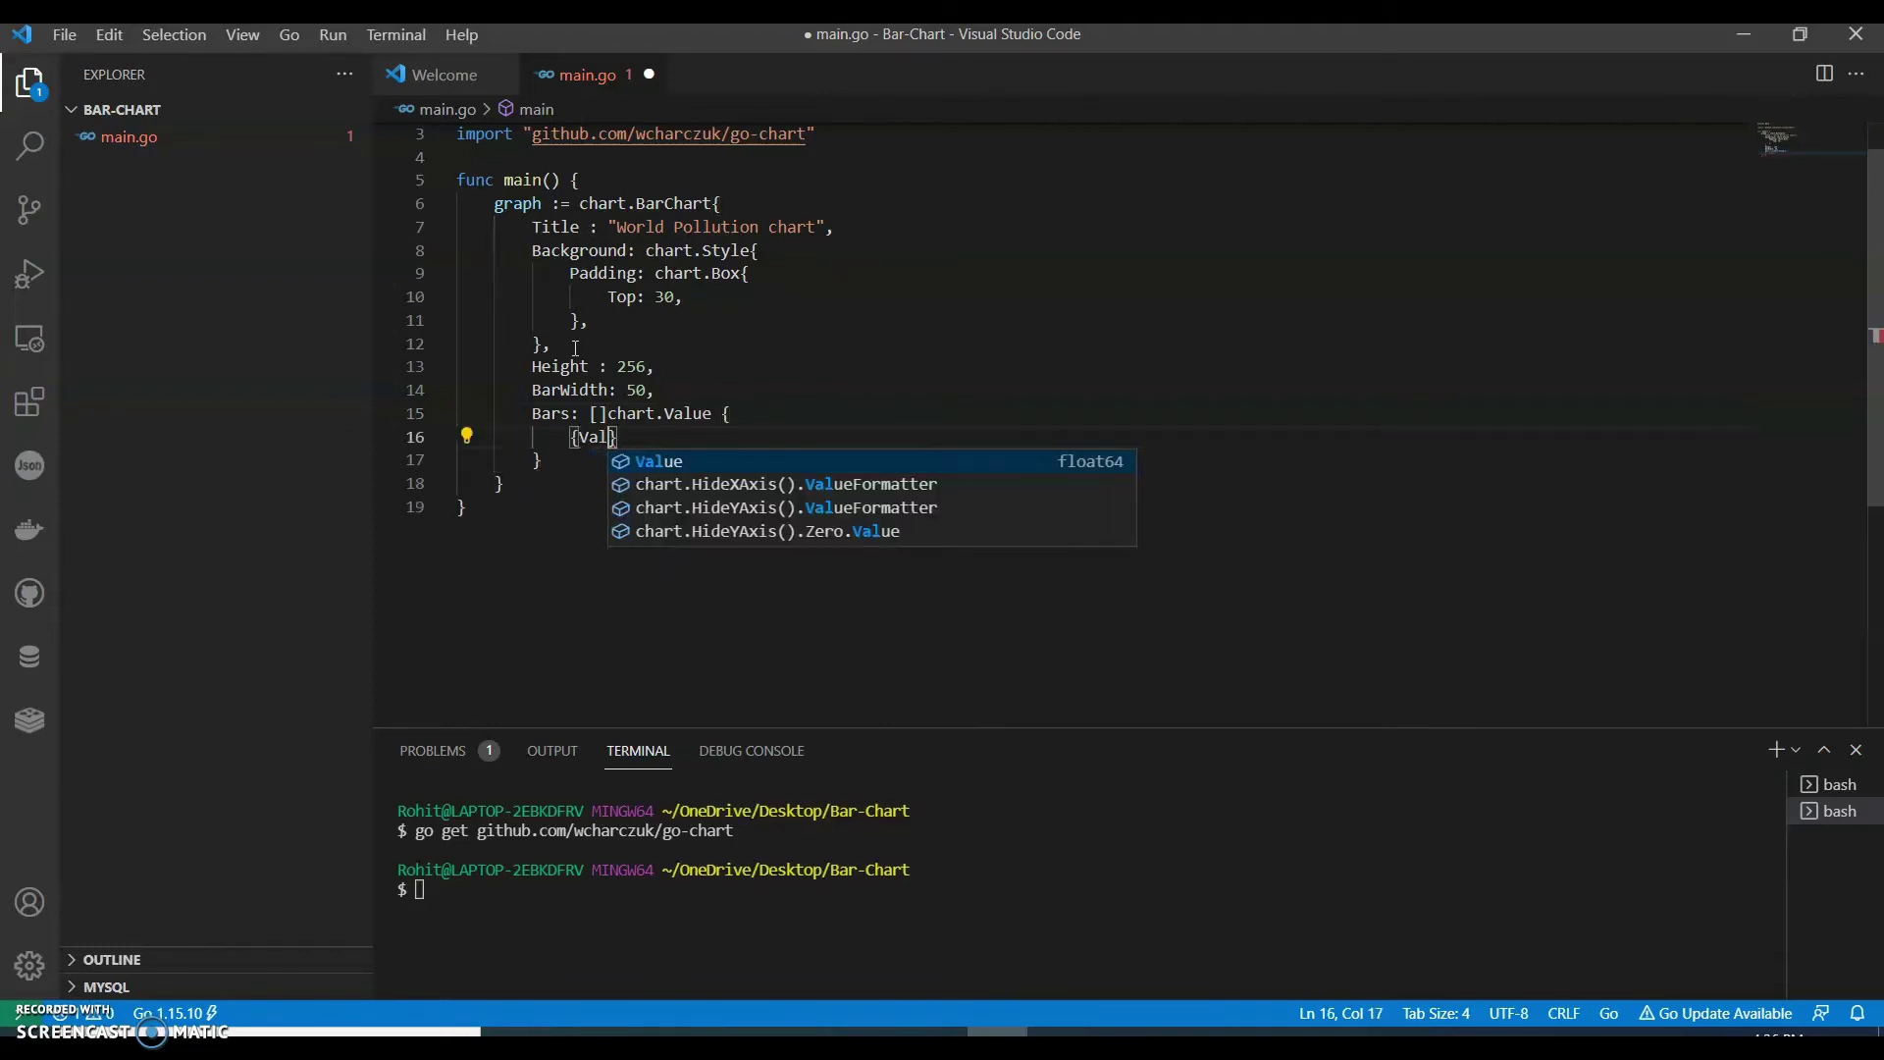
pyautogui.write('ue: ')
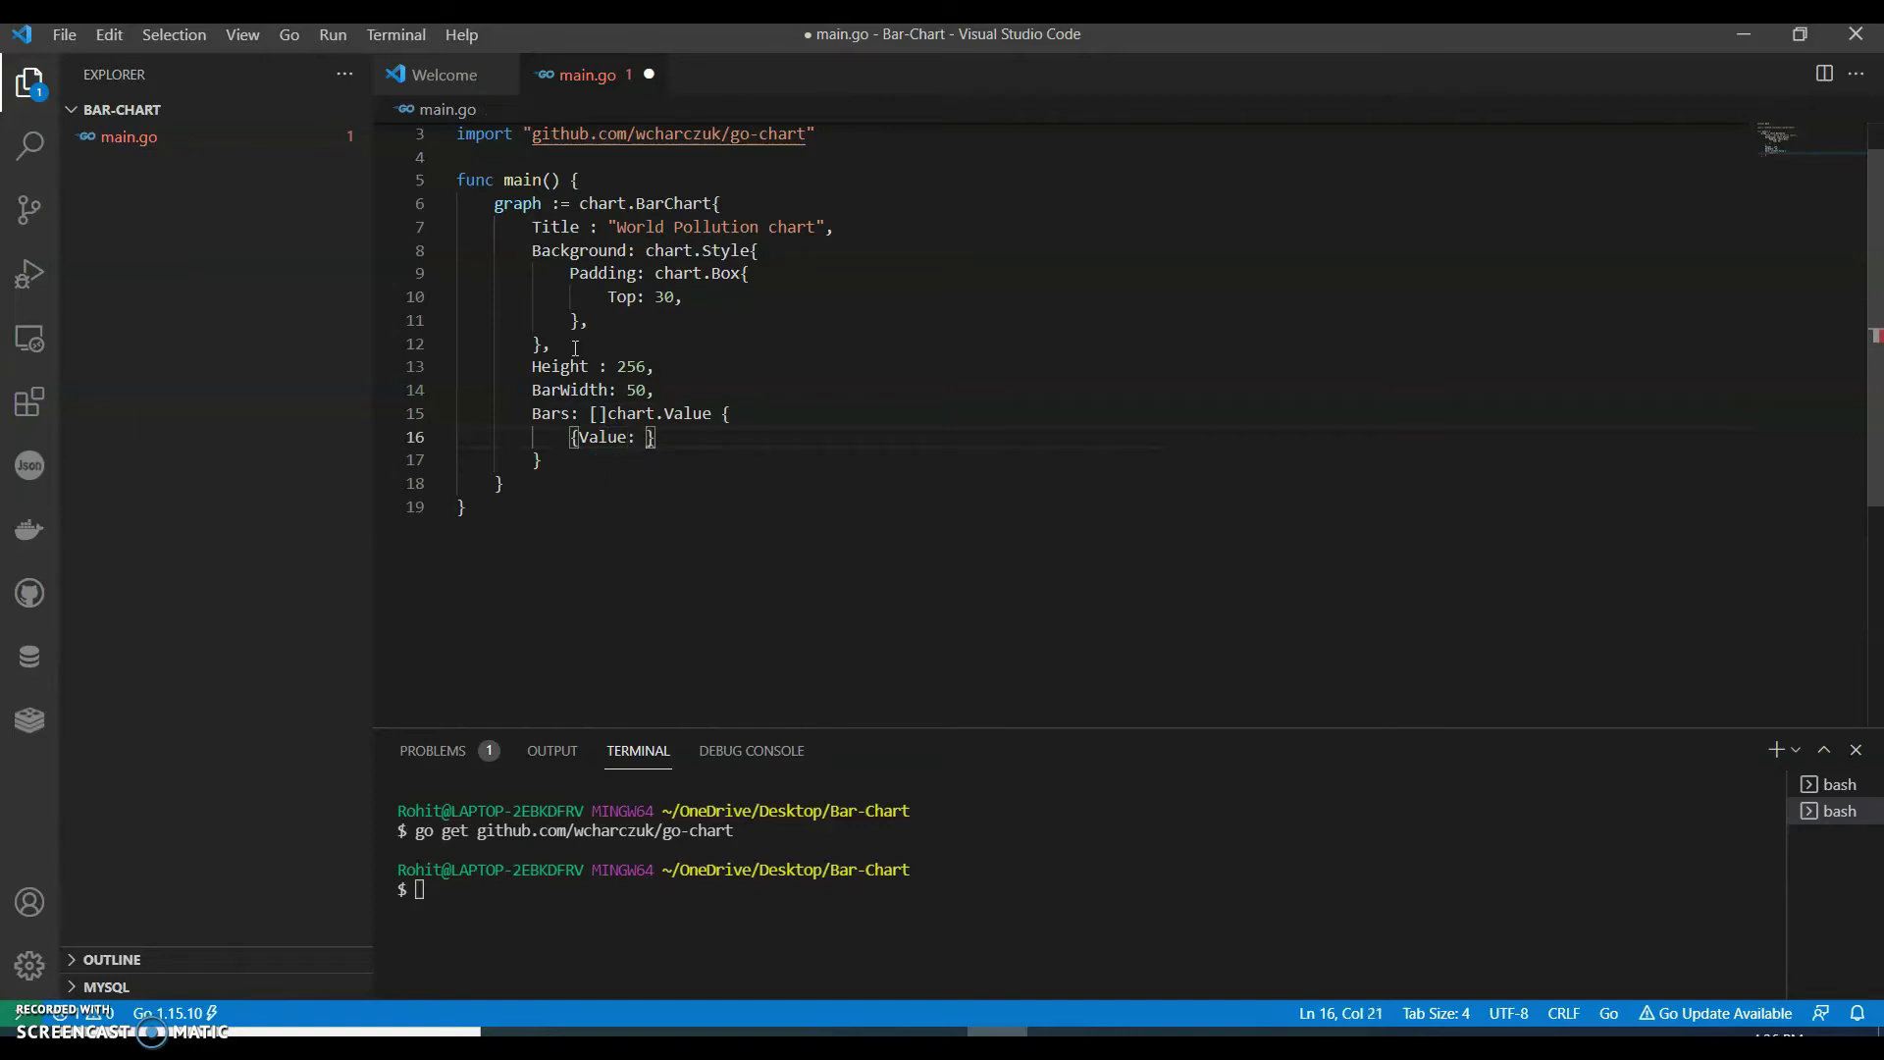
pyautogui.write('25')
pyautogui.write(', La')
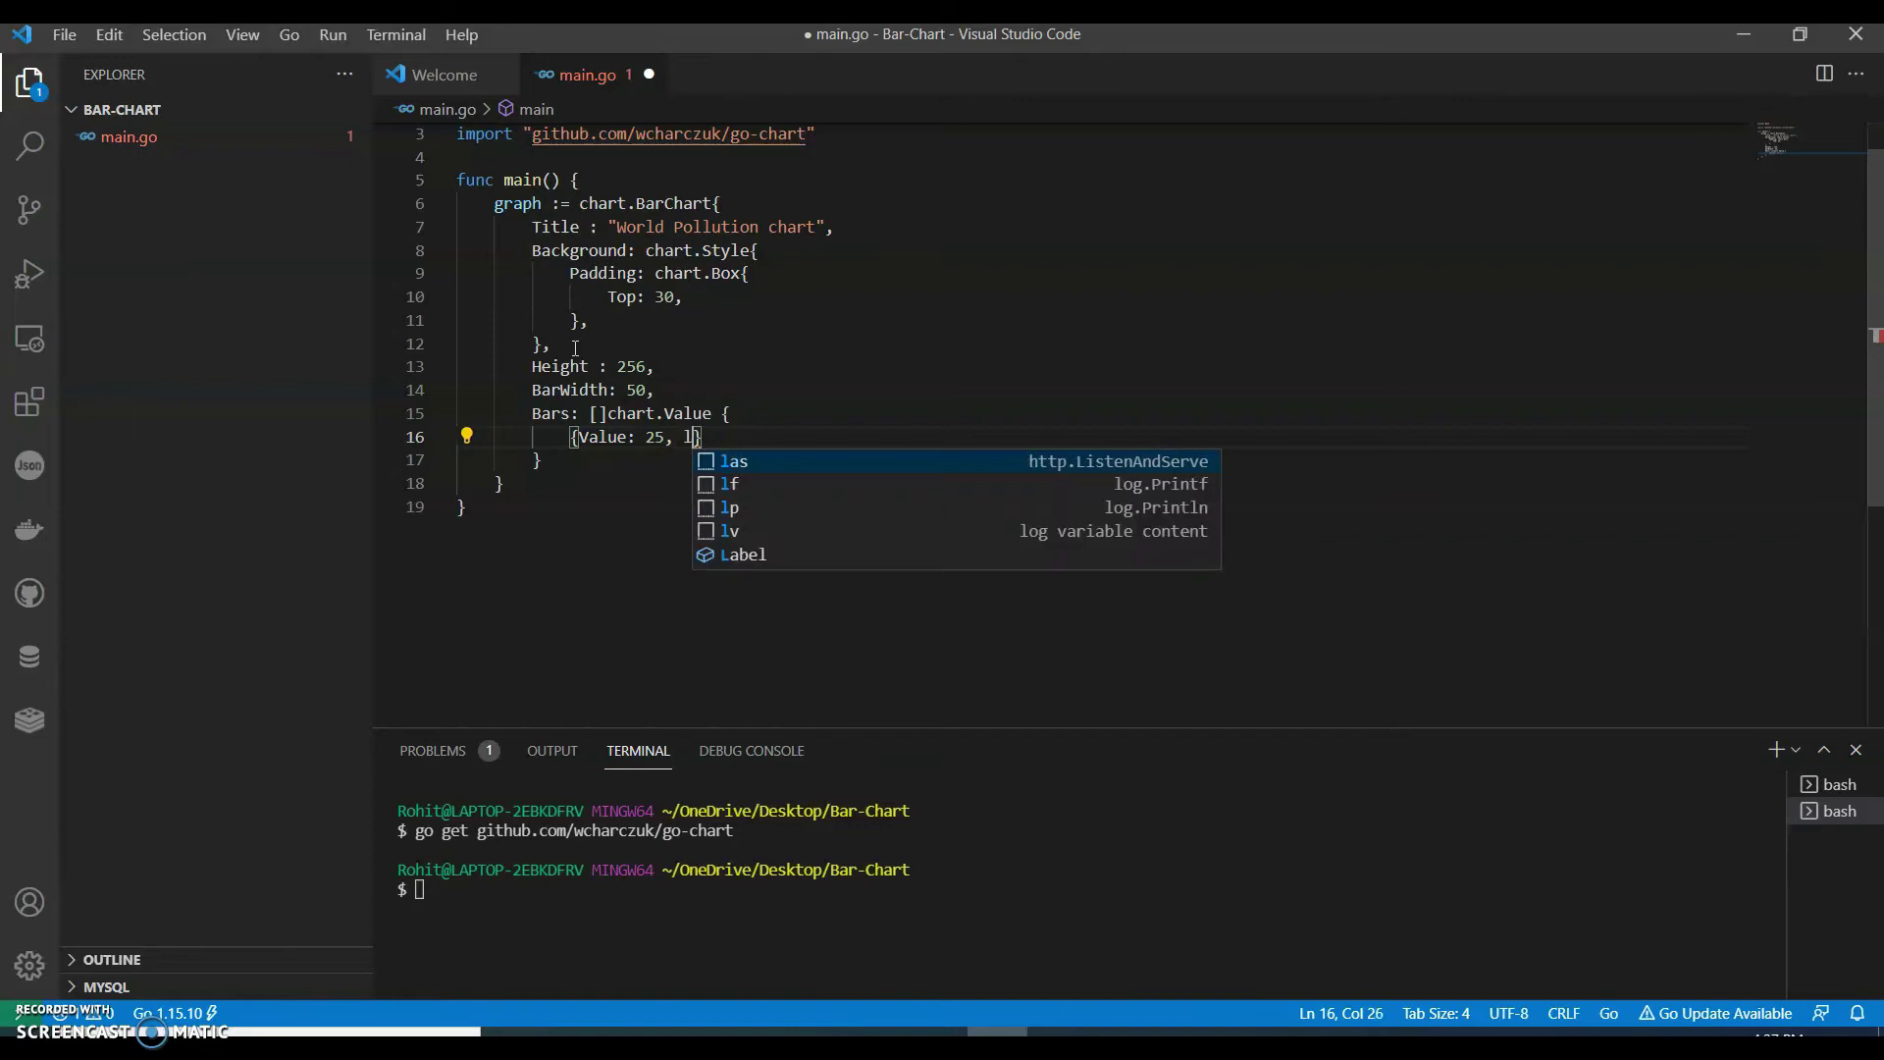
pyautogui.write('bel:')
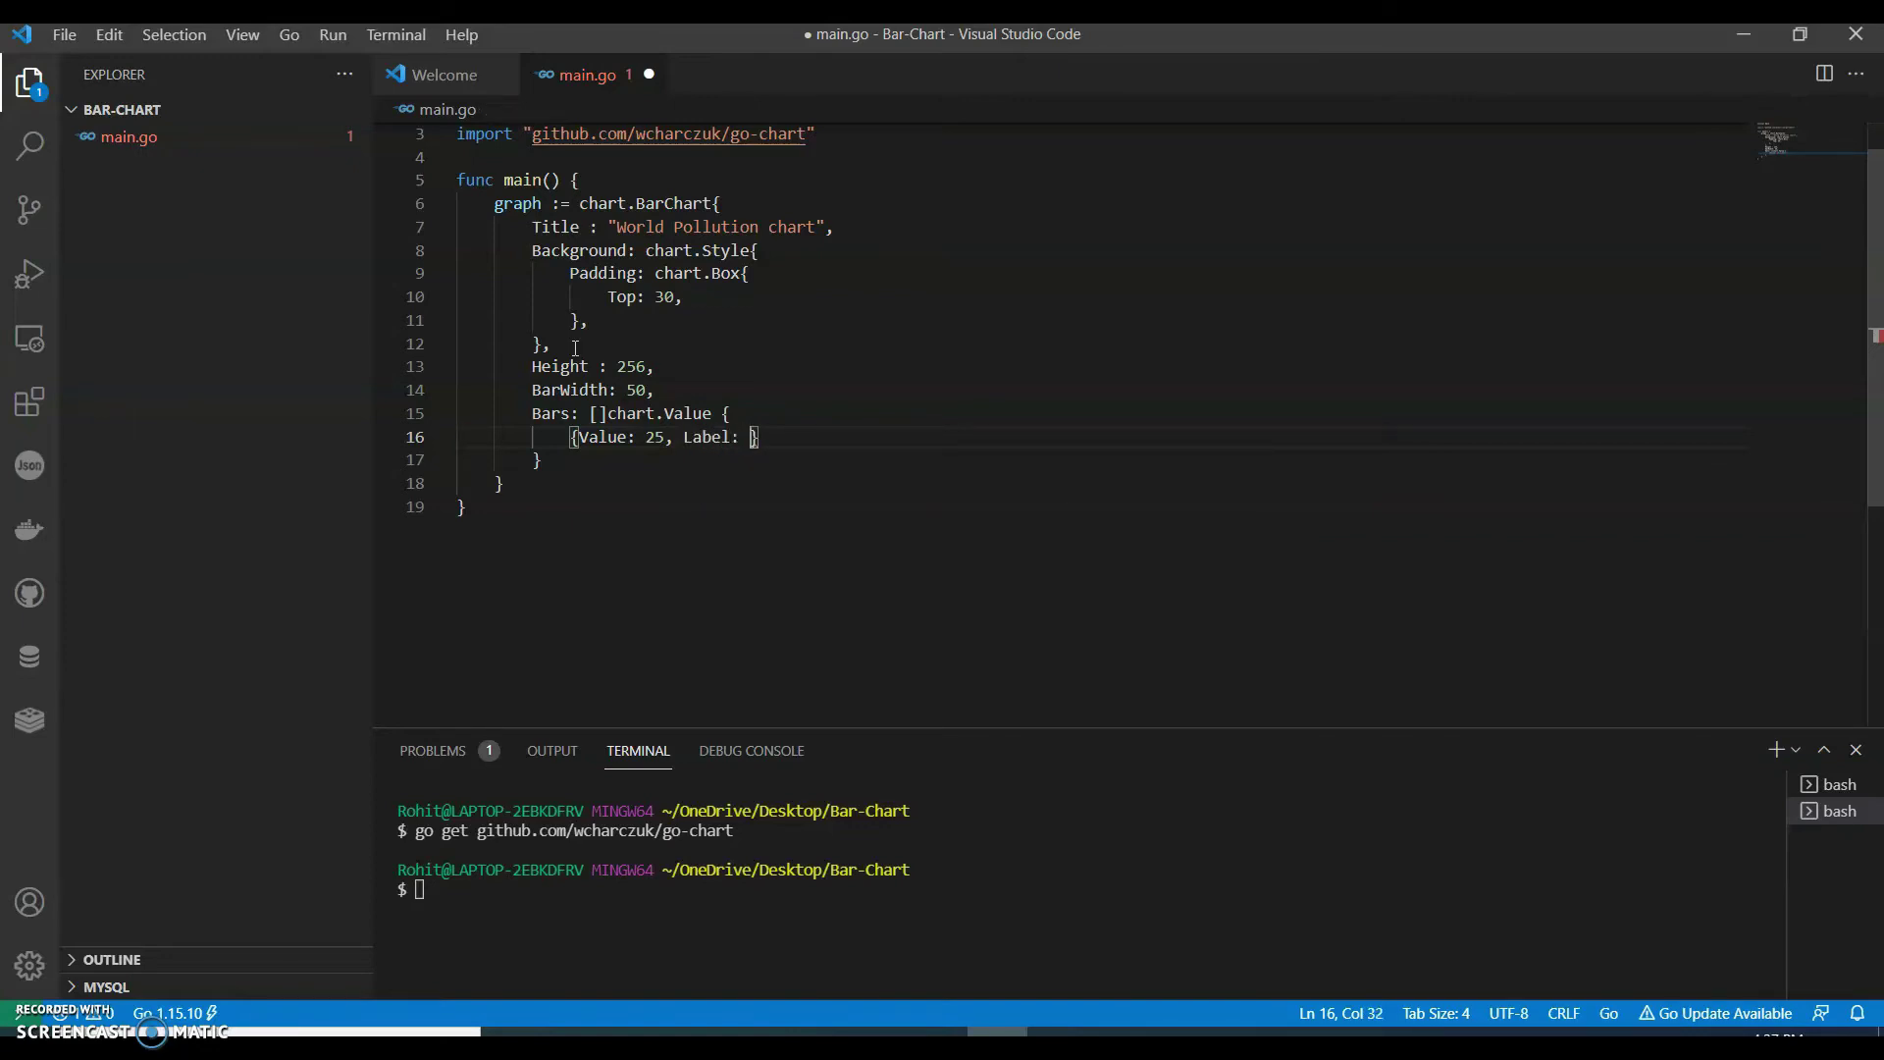
pyautogui.write(' 1950}')
pyautogui.write(',')
pyautogui.press('Return')
pyautogui.moveTo(481, 436)
pyautogui.mouseDown()
pyautogui.moveTo(707, 412)
pyautogui.moveTo(825, 438)
pyautogui.mouseUp()
# Duplicate the first bar entry into five identical Value 25 entries.
pyautogui.hotkey('ctrl', 'c')
pyautogui.click(826, 437)
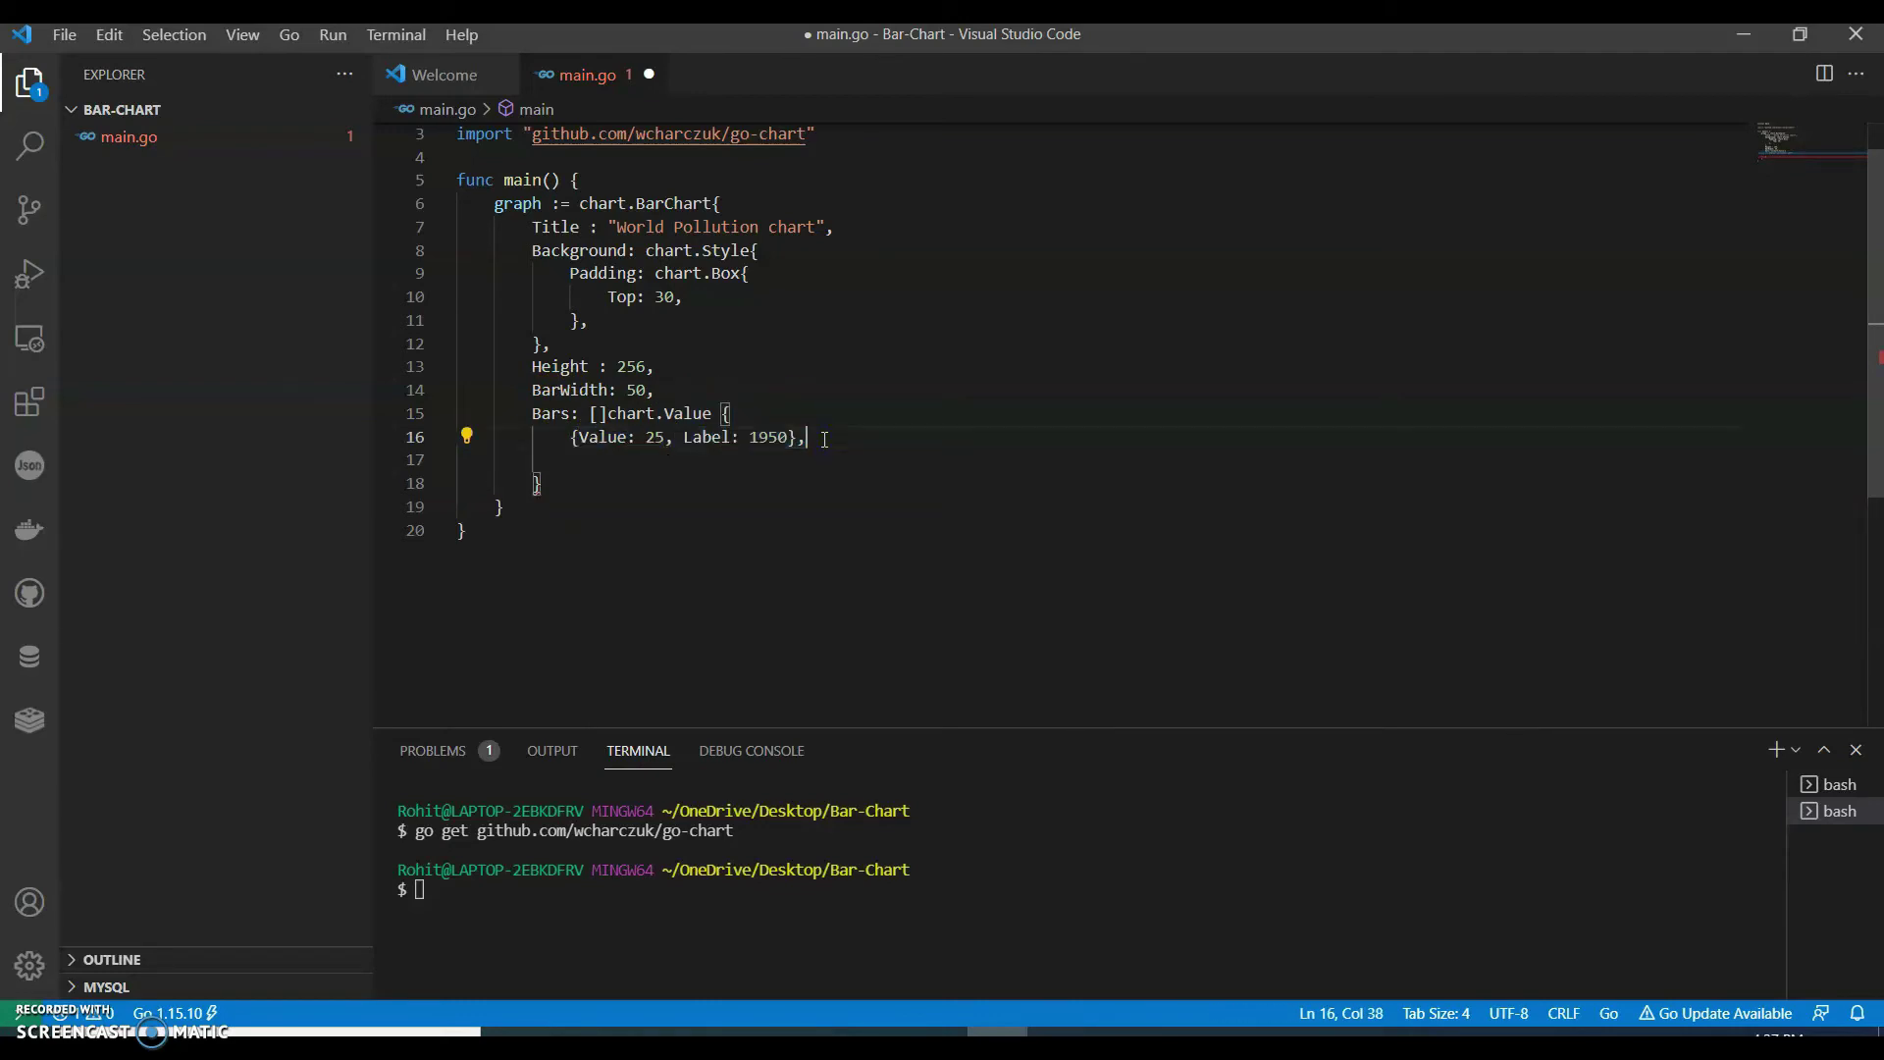
pyautogui.press('Return')
pyautogui.hotkey('ctrl', 'v')
pyautogui.press('Return')
pyautogui.hotkey('ctrl', 'v')
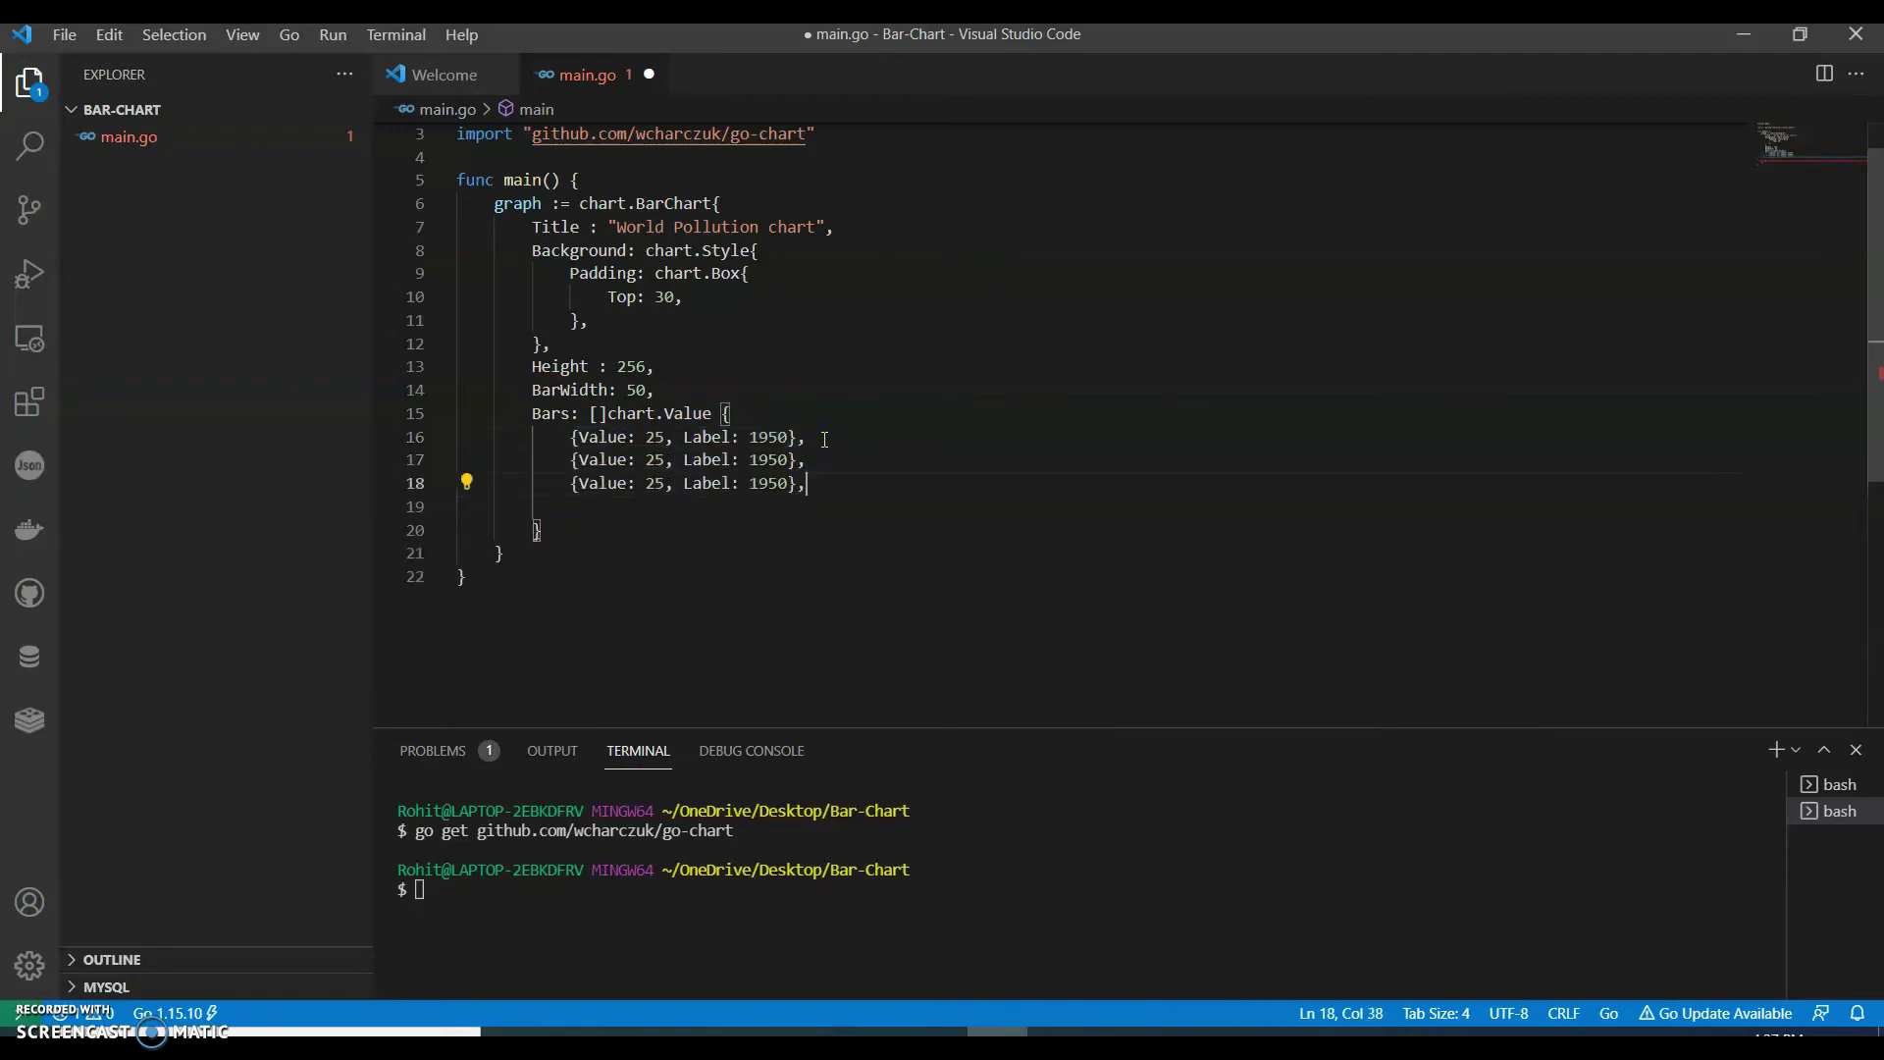
pyautogui.press('Return')
pyautogui.hotkey('ctrl', 'v')
pyautogui.press('Return')
pyautogui.hotkey('ctrl', 'v')
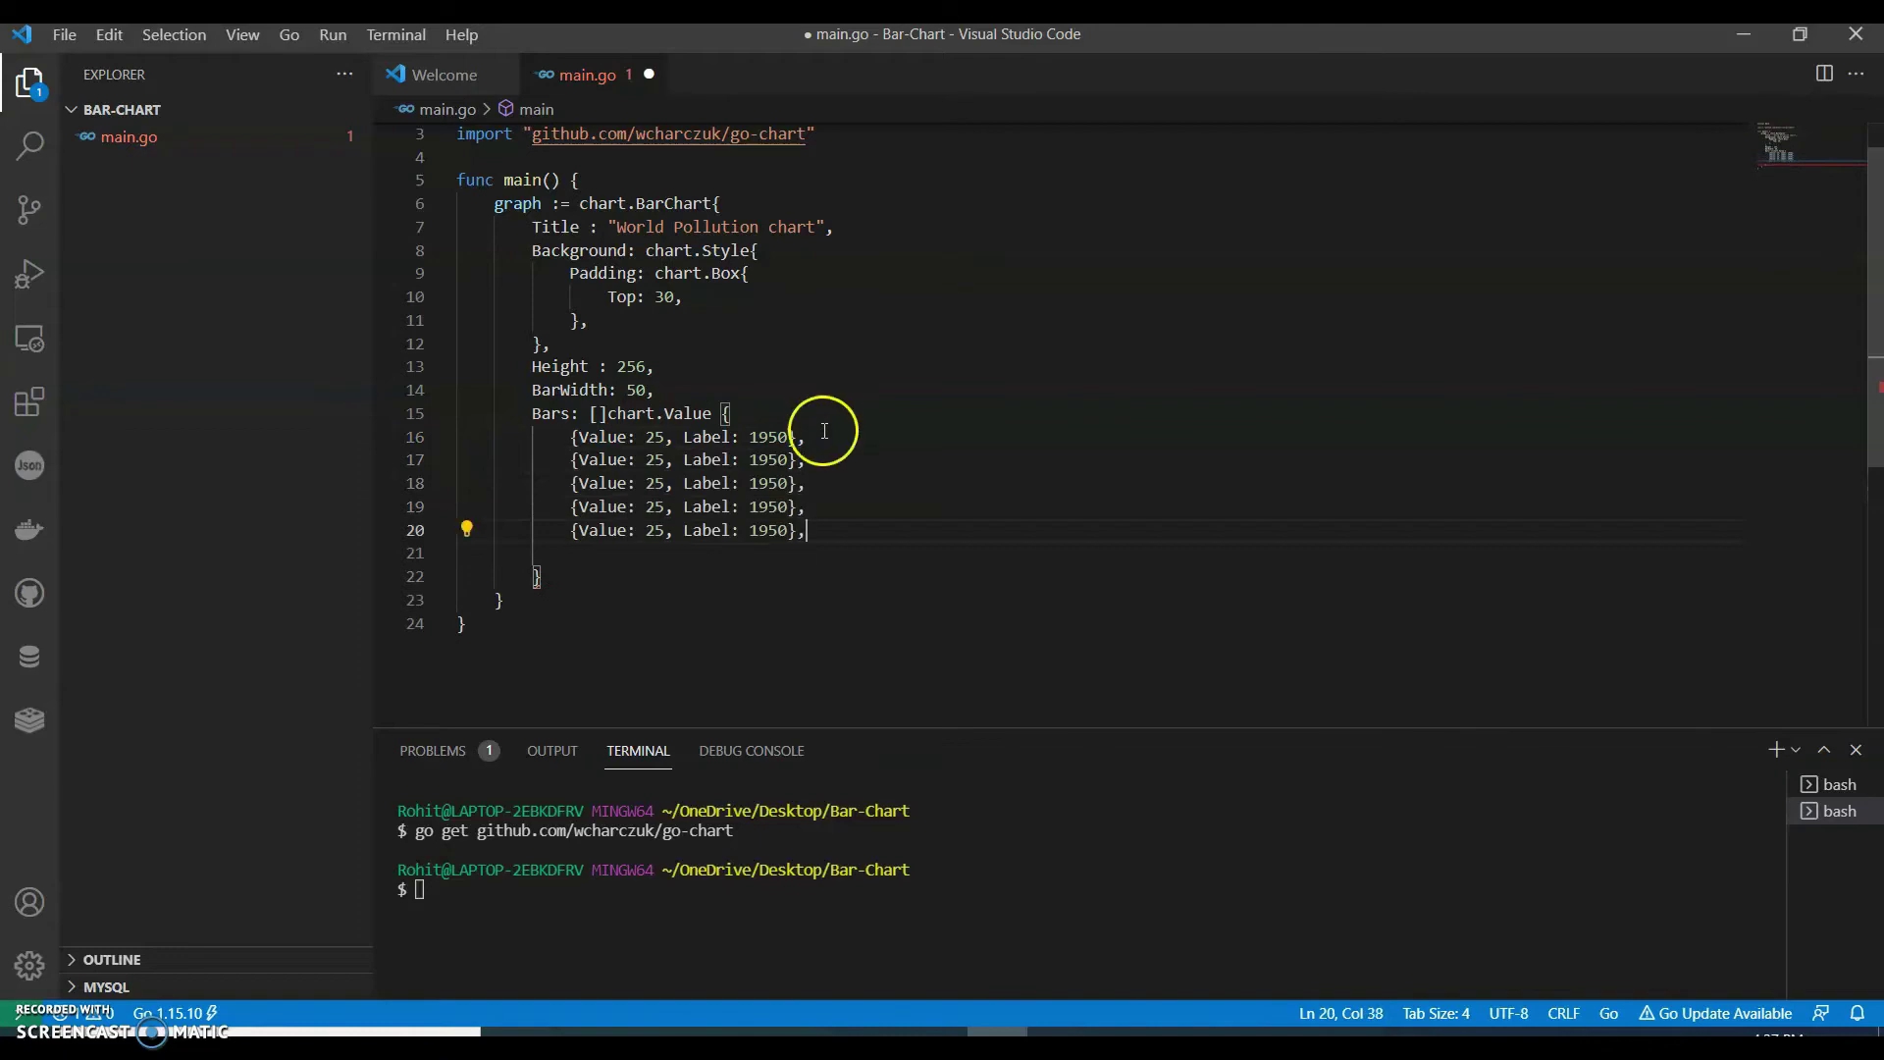
# Relabel bars two to five as 1975, 2000, 2010 and 2020.
pyautogui.doubleClick(766, 459)
pyautogui.write('19')
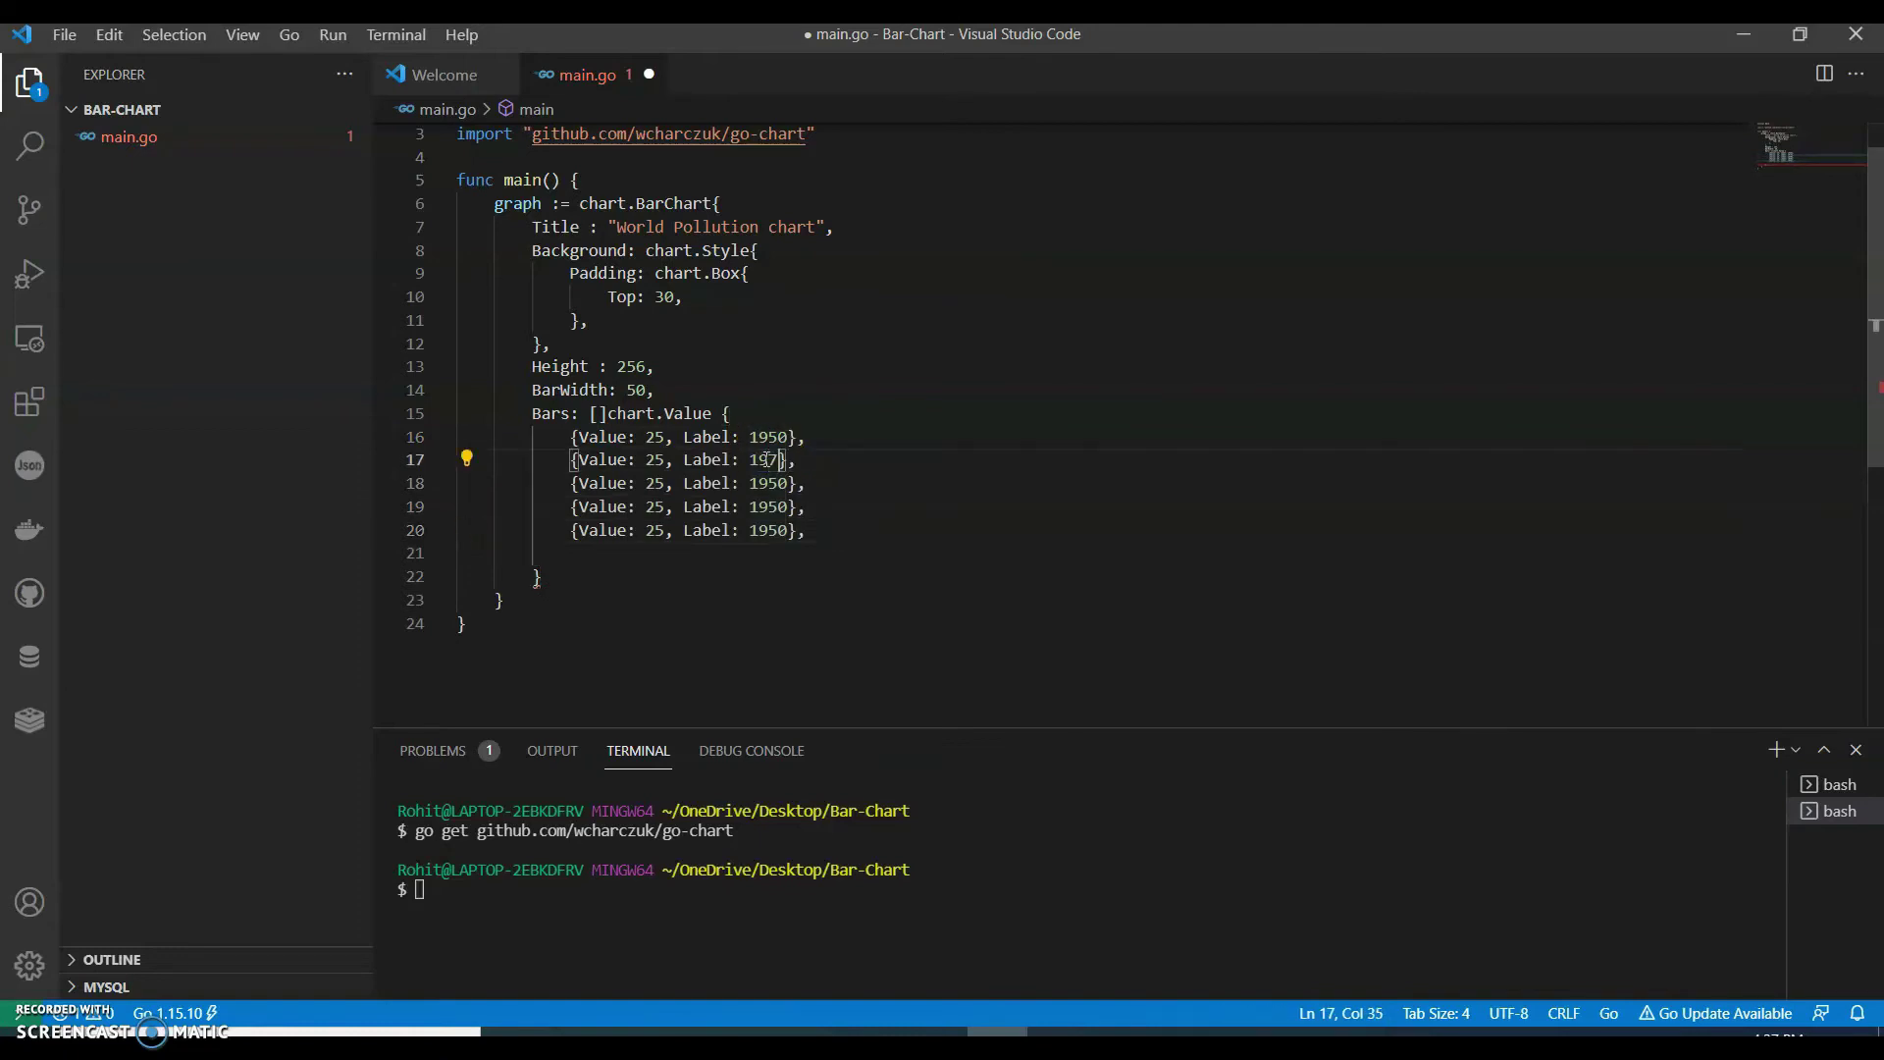
pyautogui.write('75')
pyautogui.doubleClick(767, 484)
pyautogui.write('2')
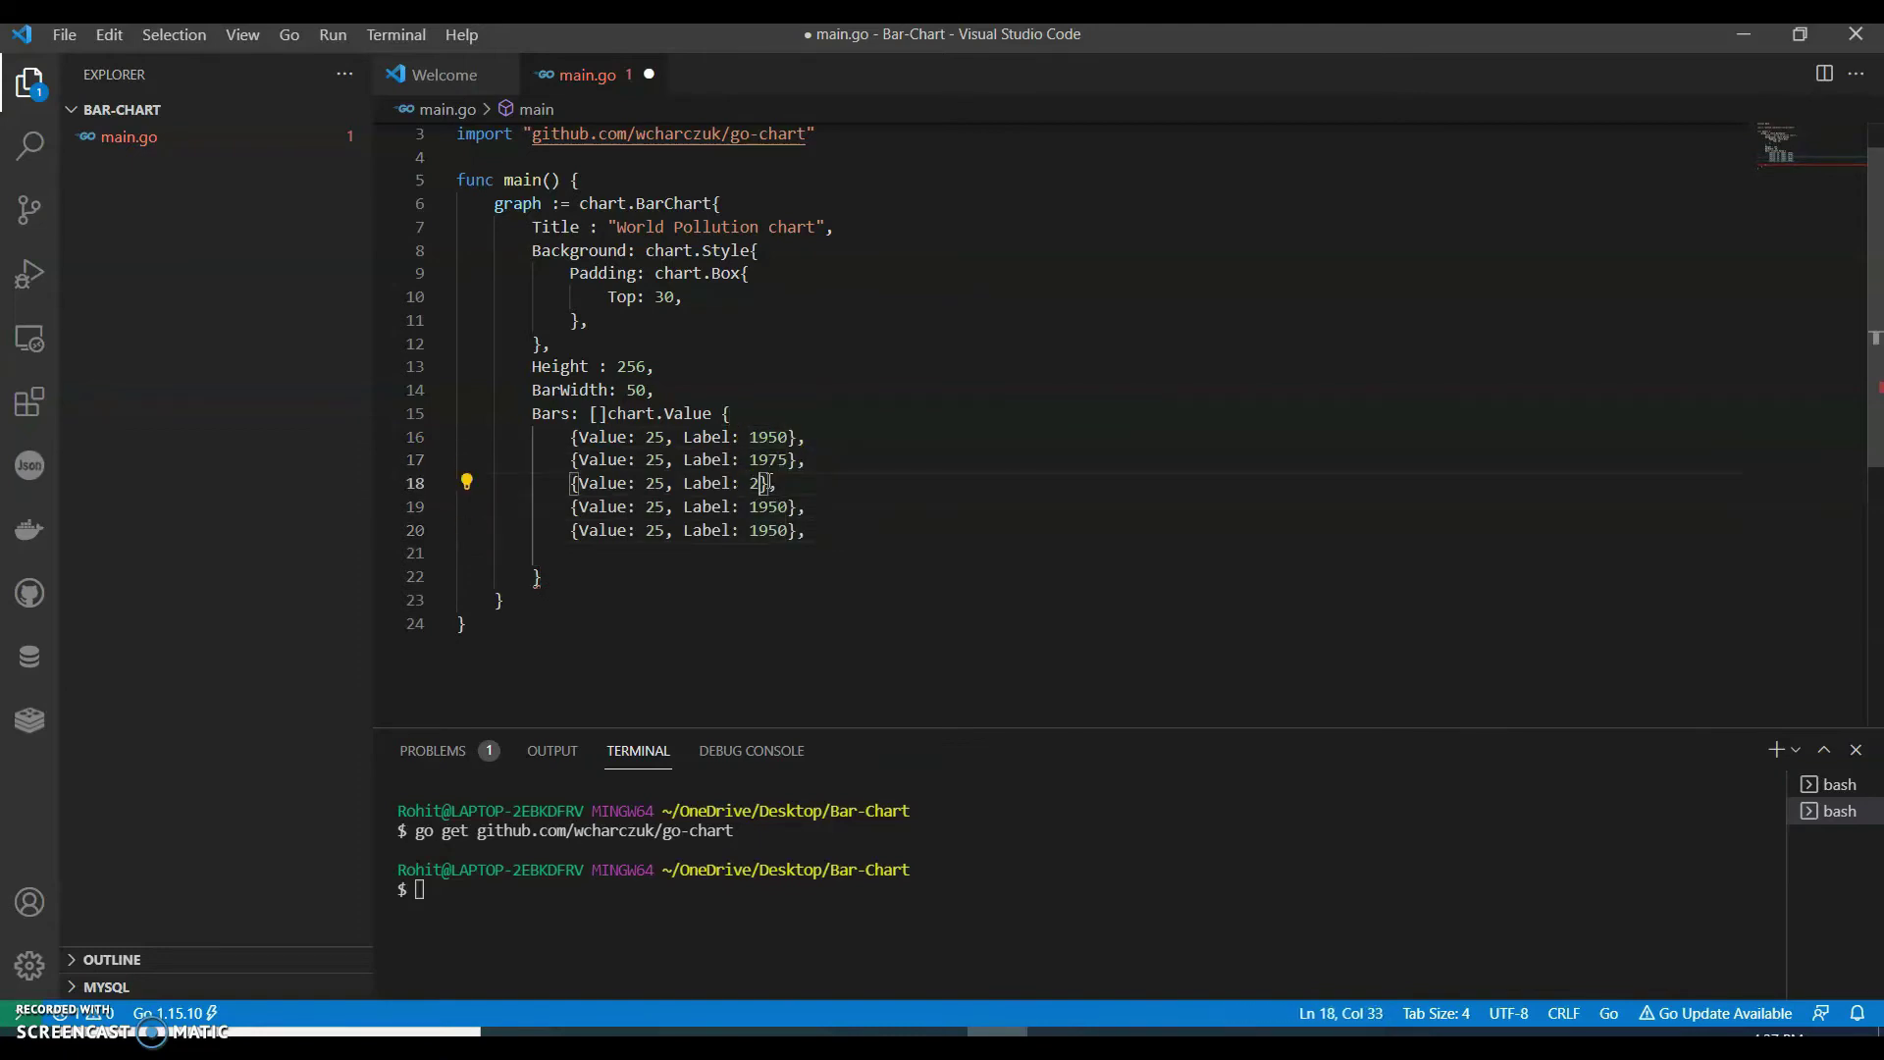
pyautogui.write('000')
pyautogui.click(768, 508)
pyautogui.doubleClick(767, 506)
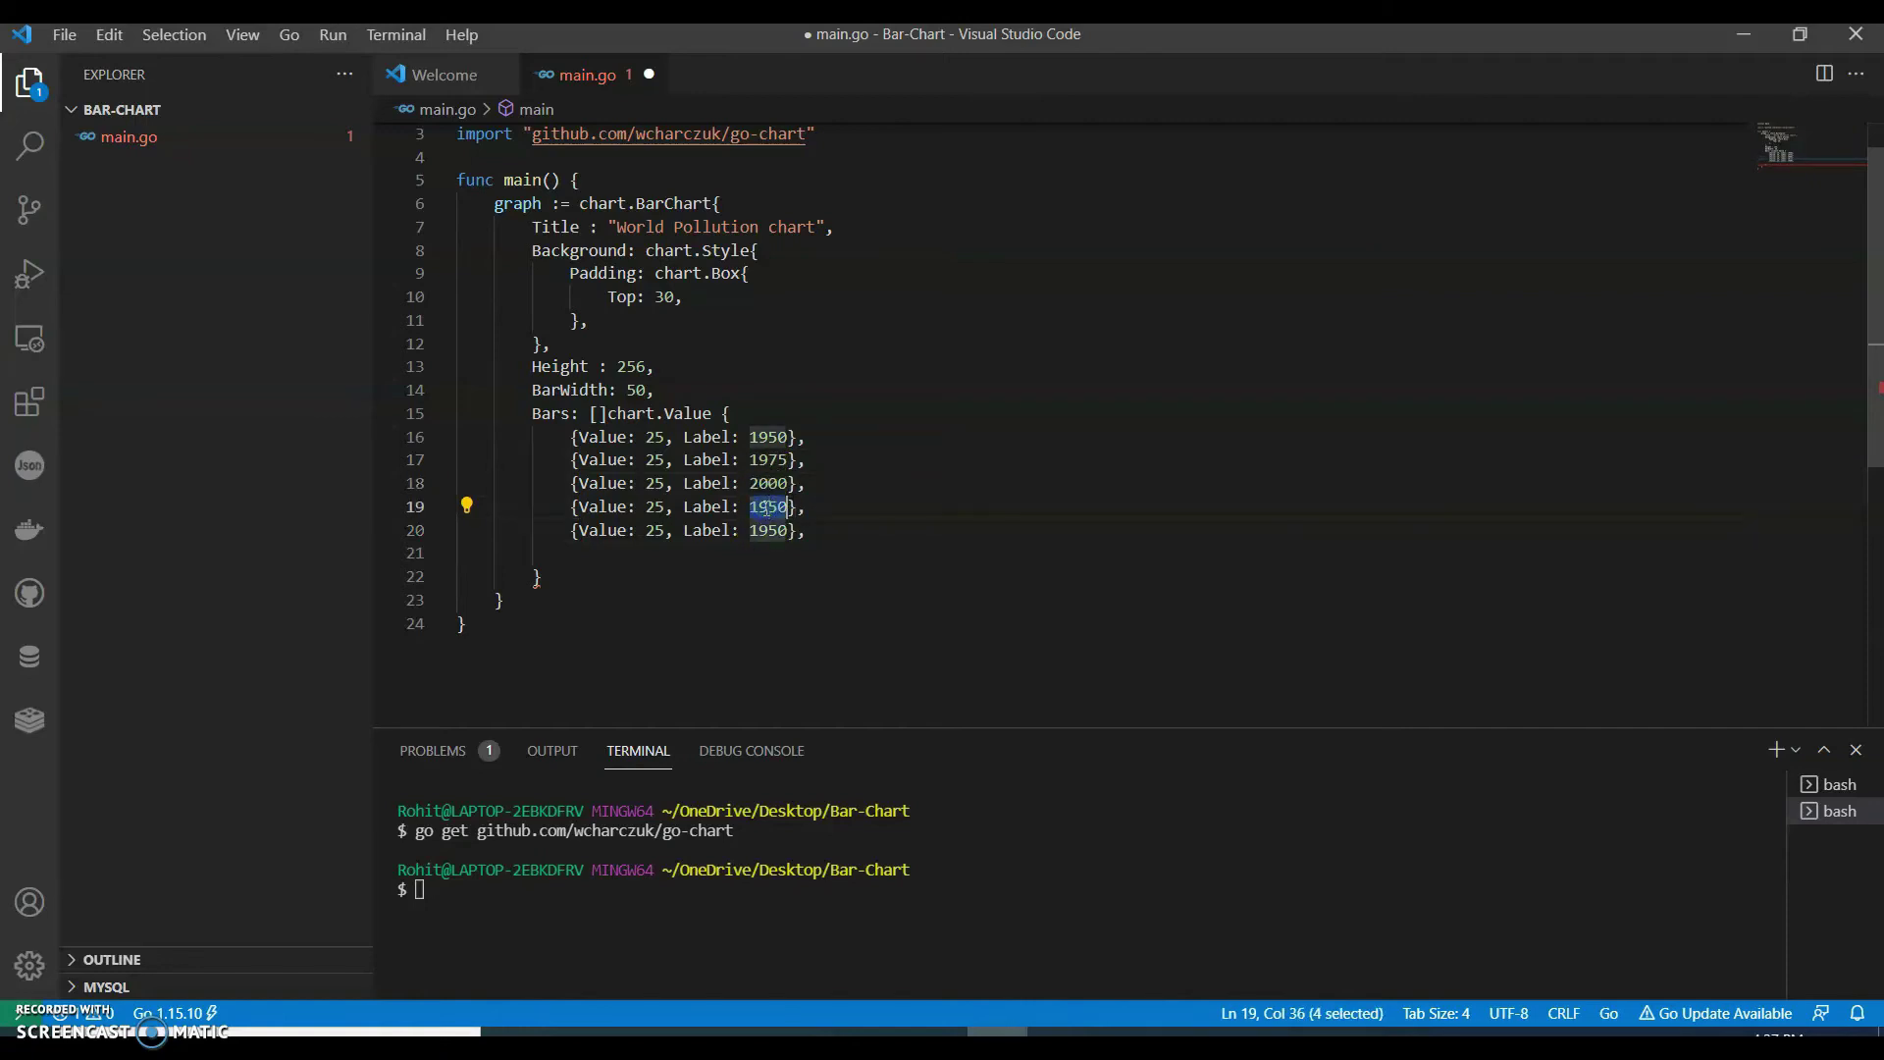
pyautogui.write('2010')
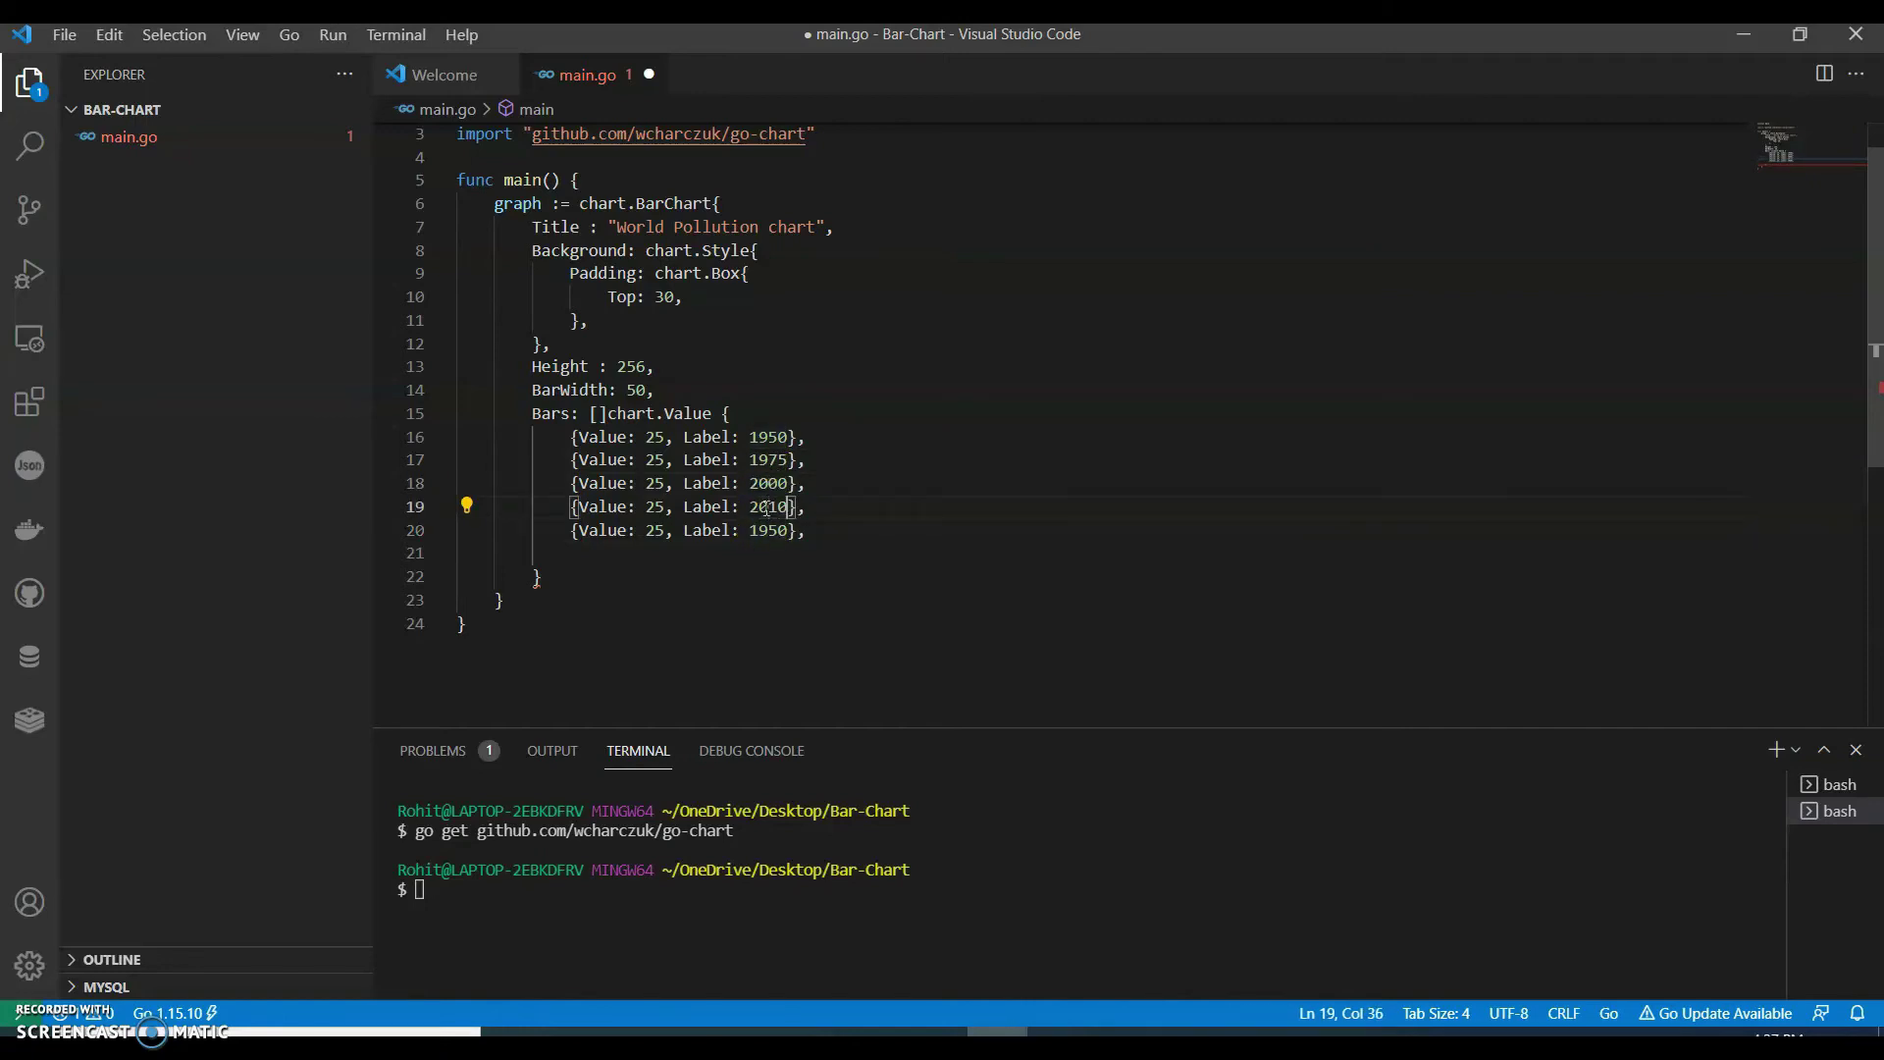
pyautogui.click(768, 533)
pyautogui.doubleClick(768, 533)
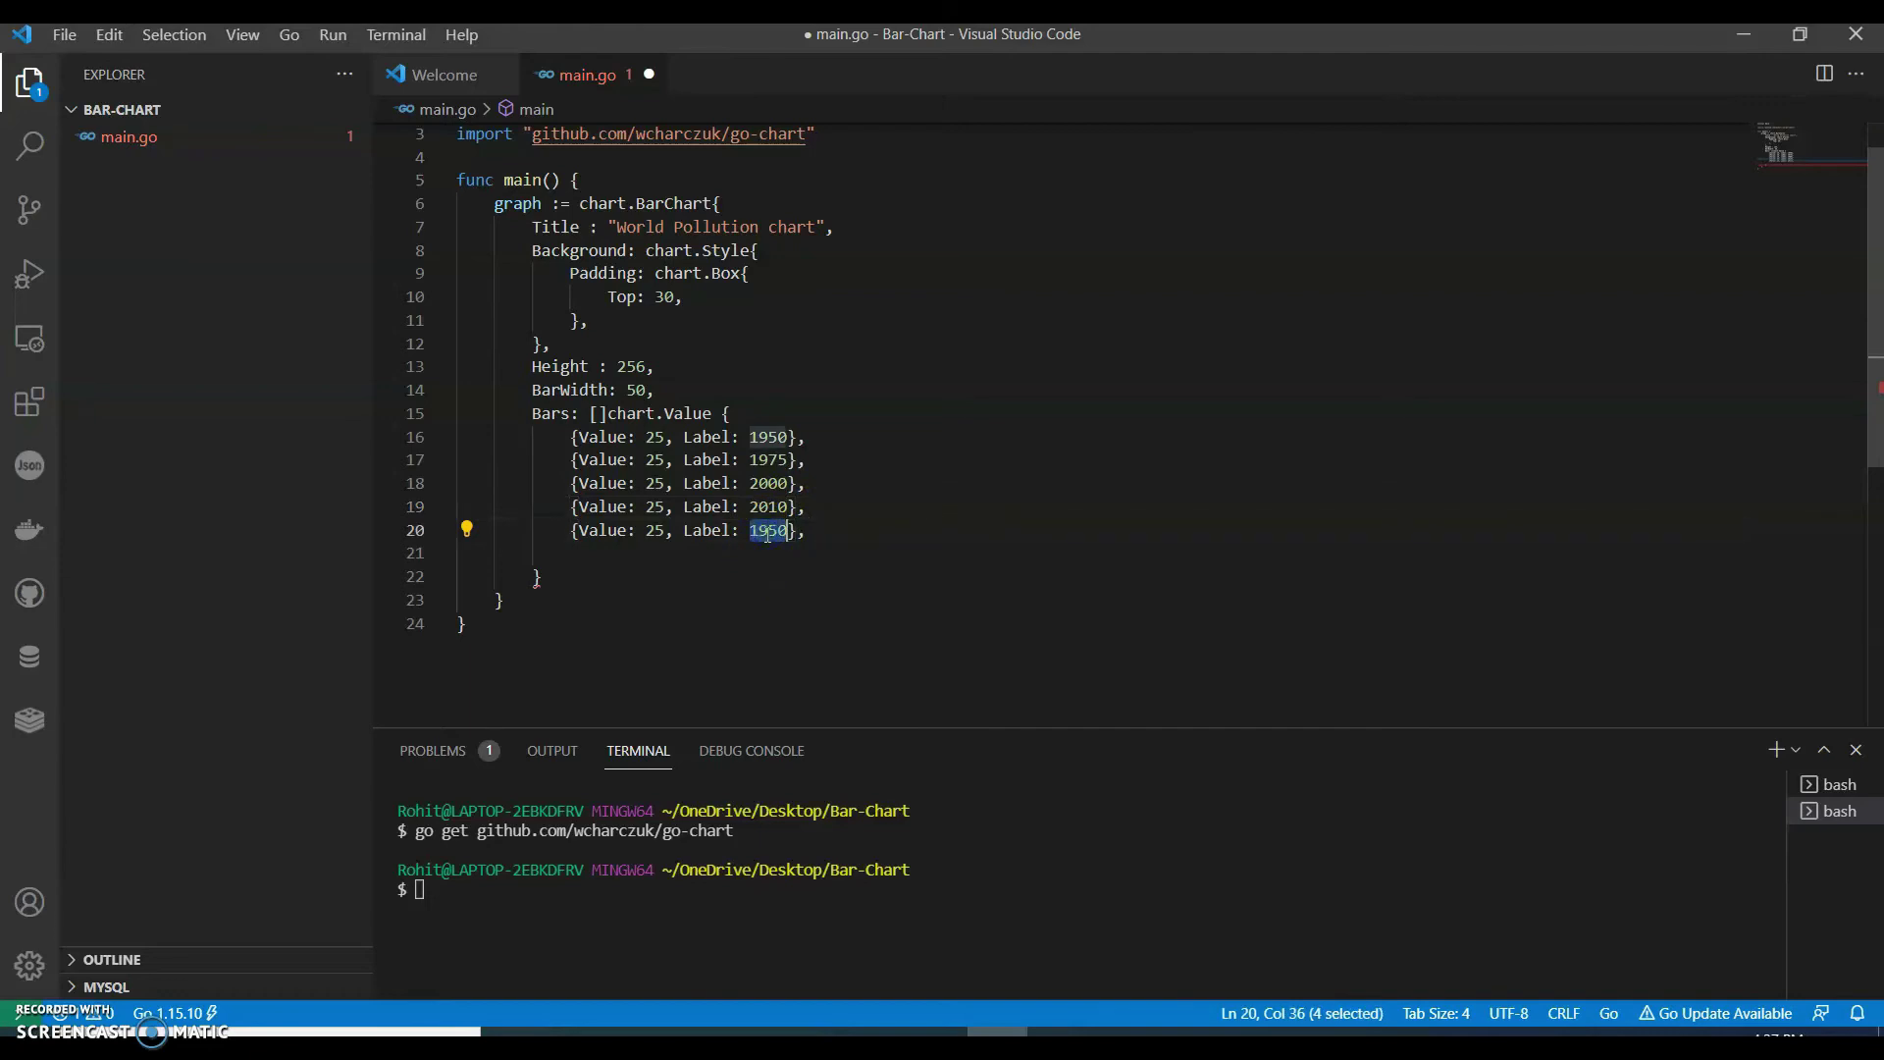
pyautogui.write('2020')
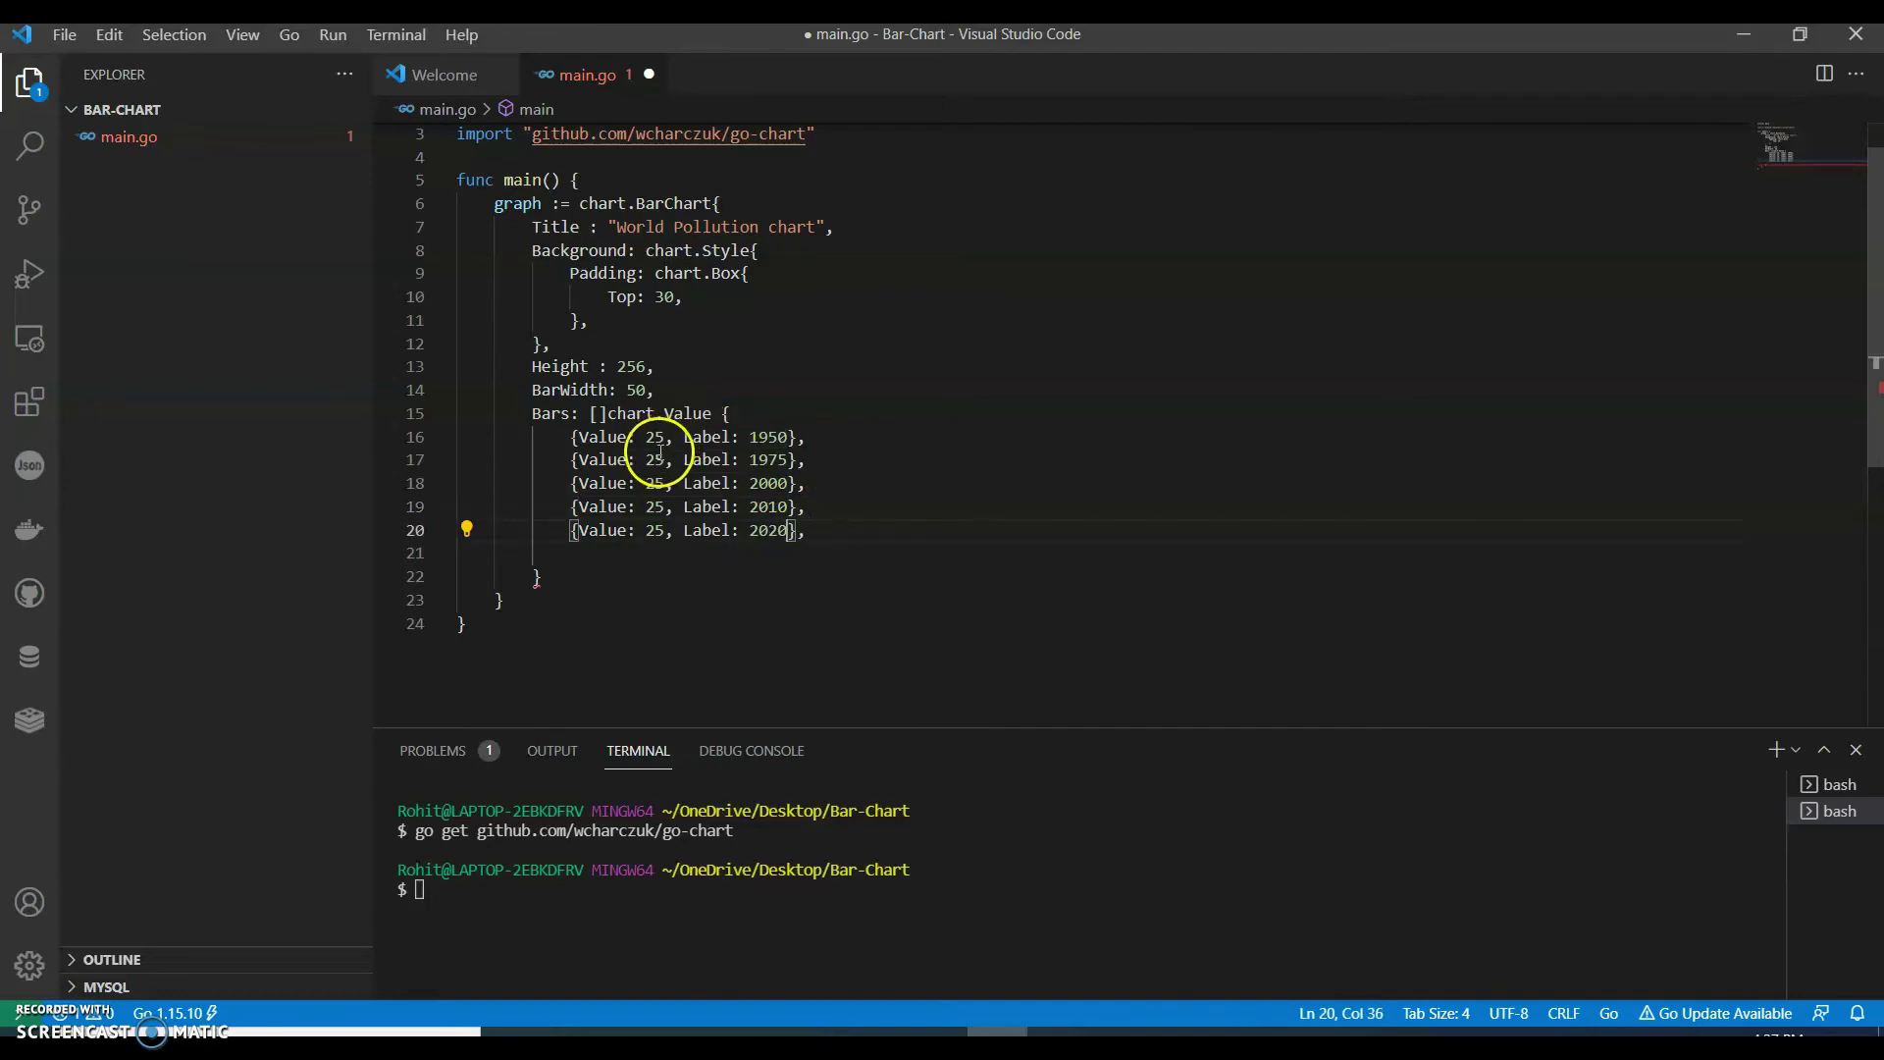
# Change bar values two to five to 35, 45, 50, 70 and comma-close the Bars list.
pyautogui.doubleClick(655, 459)
pyautogui.write('35')
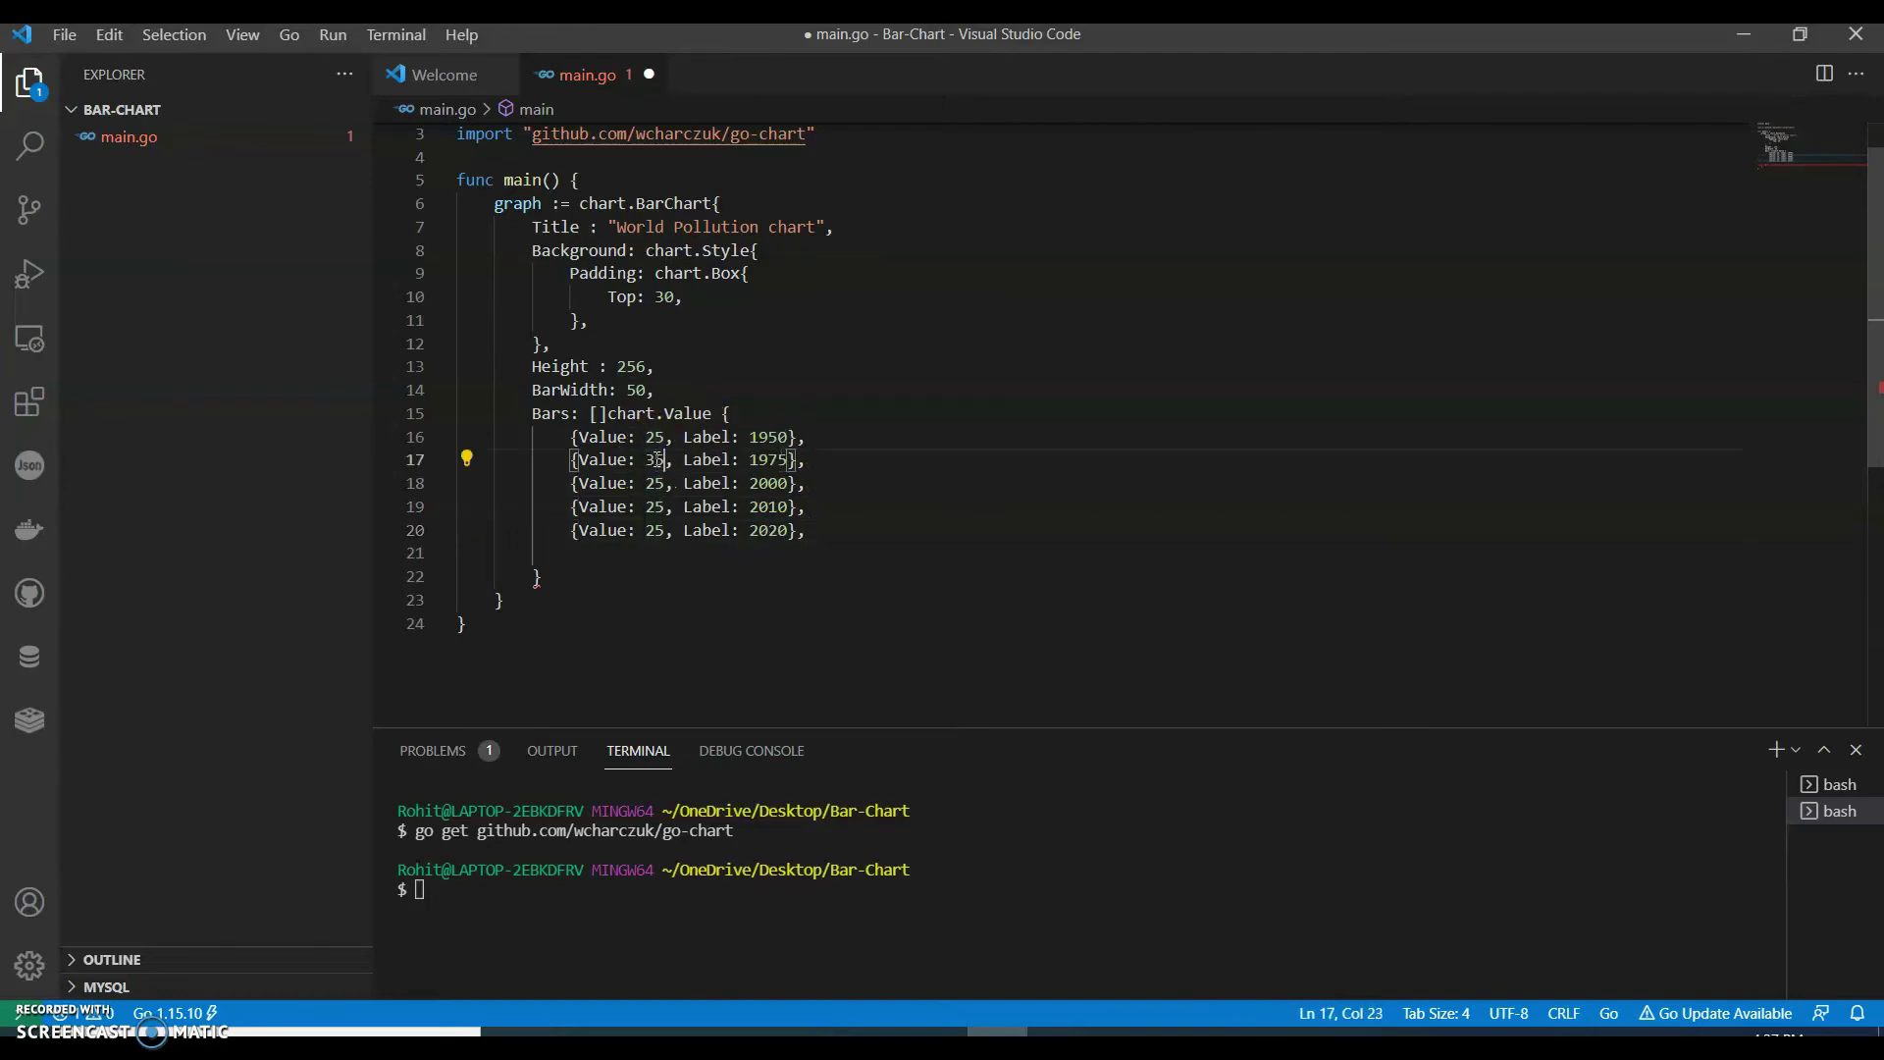
pyautogui.doubleClick(654, 482)
pyautogui.write('45')
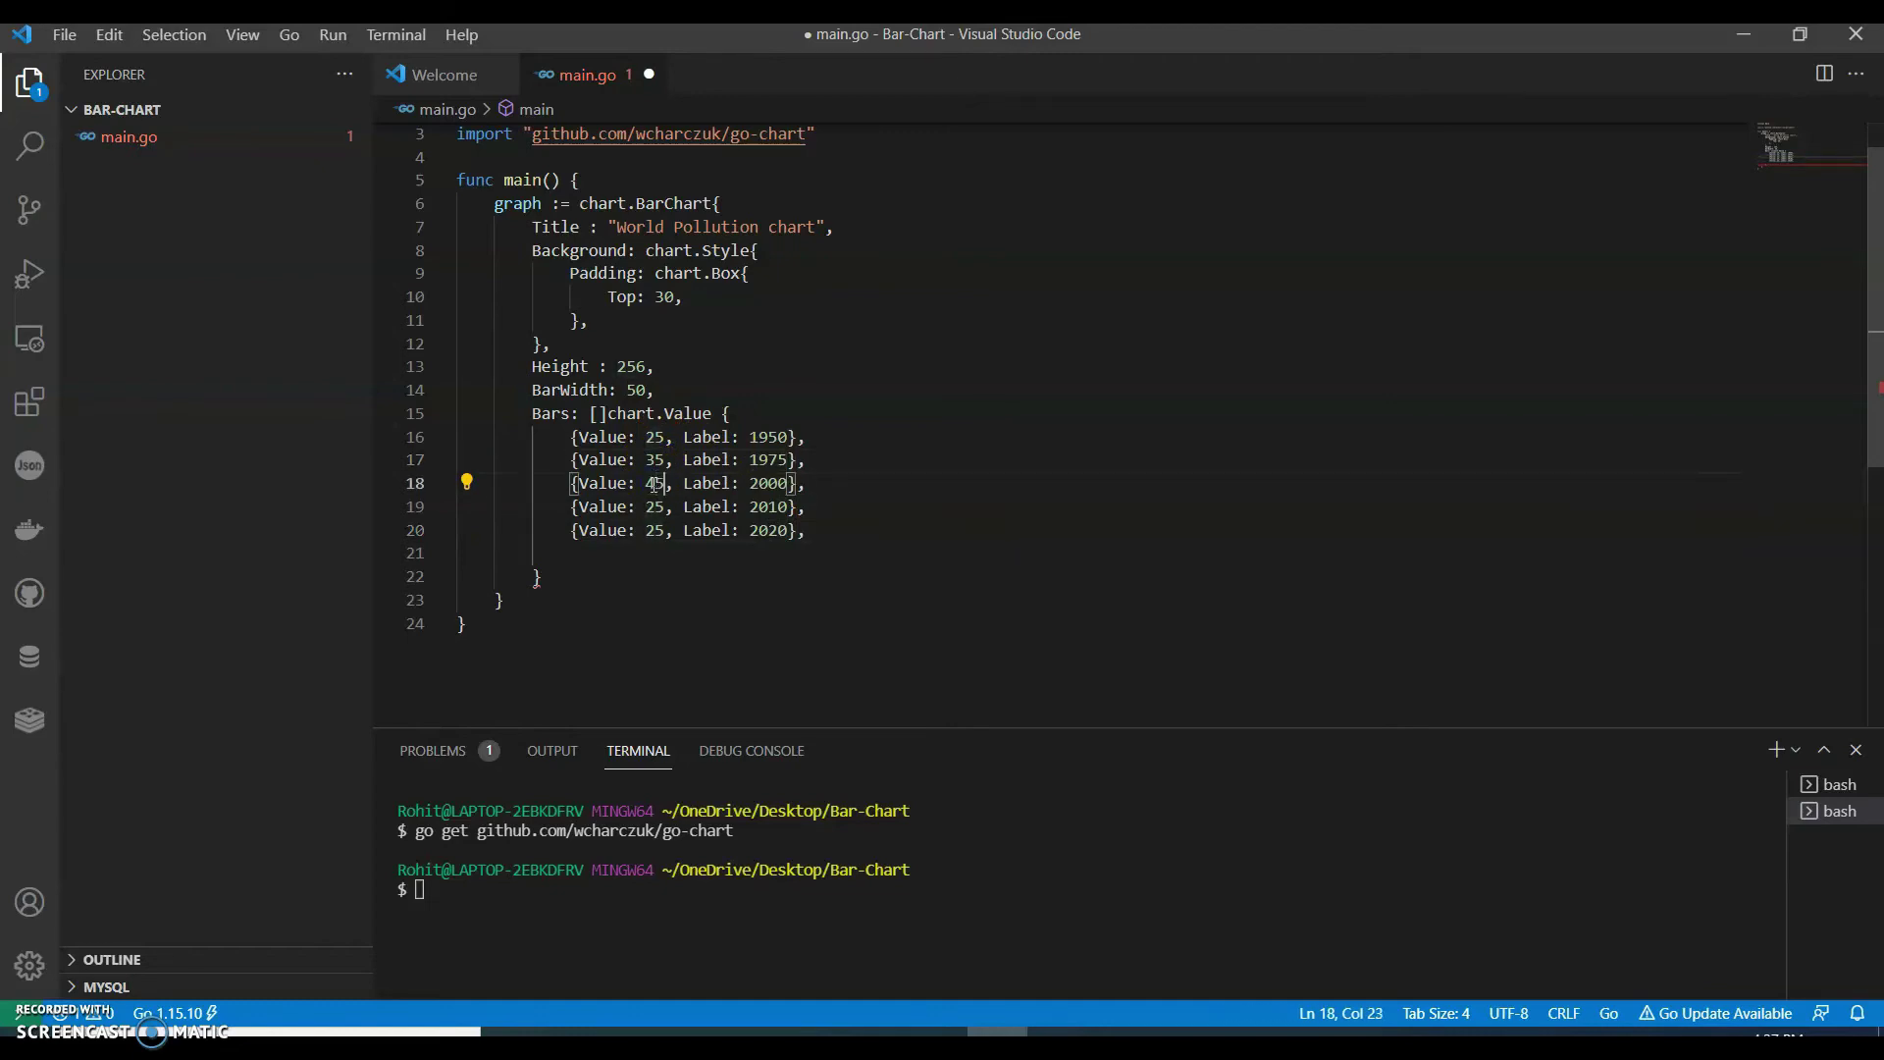
pyautogui.doubleClick(653, 507)
pyautogui.write('50')
pyautogui.click(648, 530)
pyautogui.doubleClick(653, 530)
pyautogui.write('70')
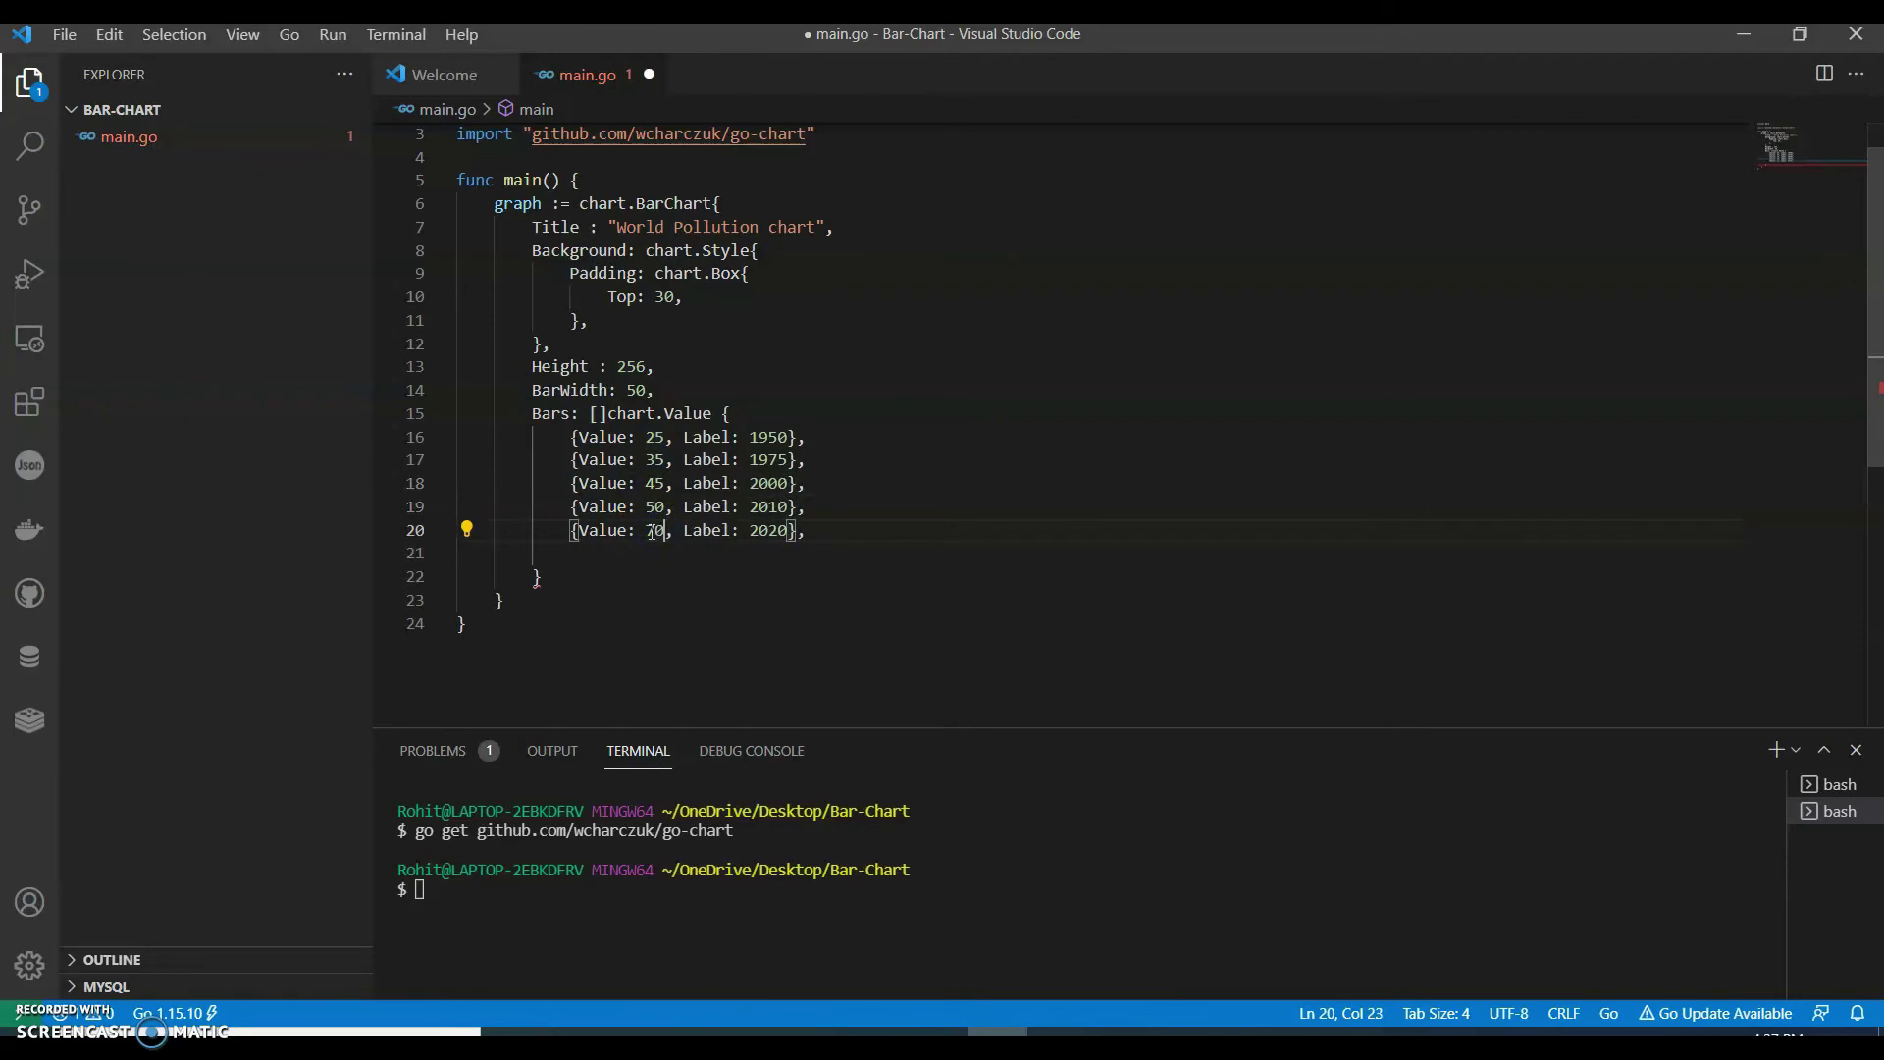
pyautogui.click(625, 578)
pyautogui.write(',')
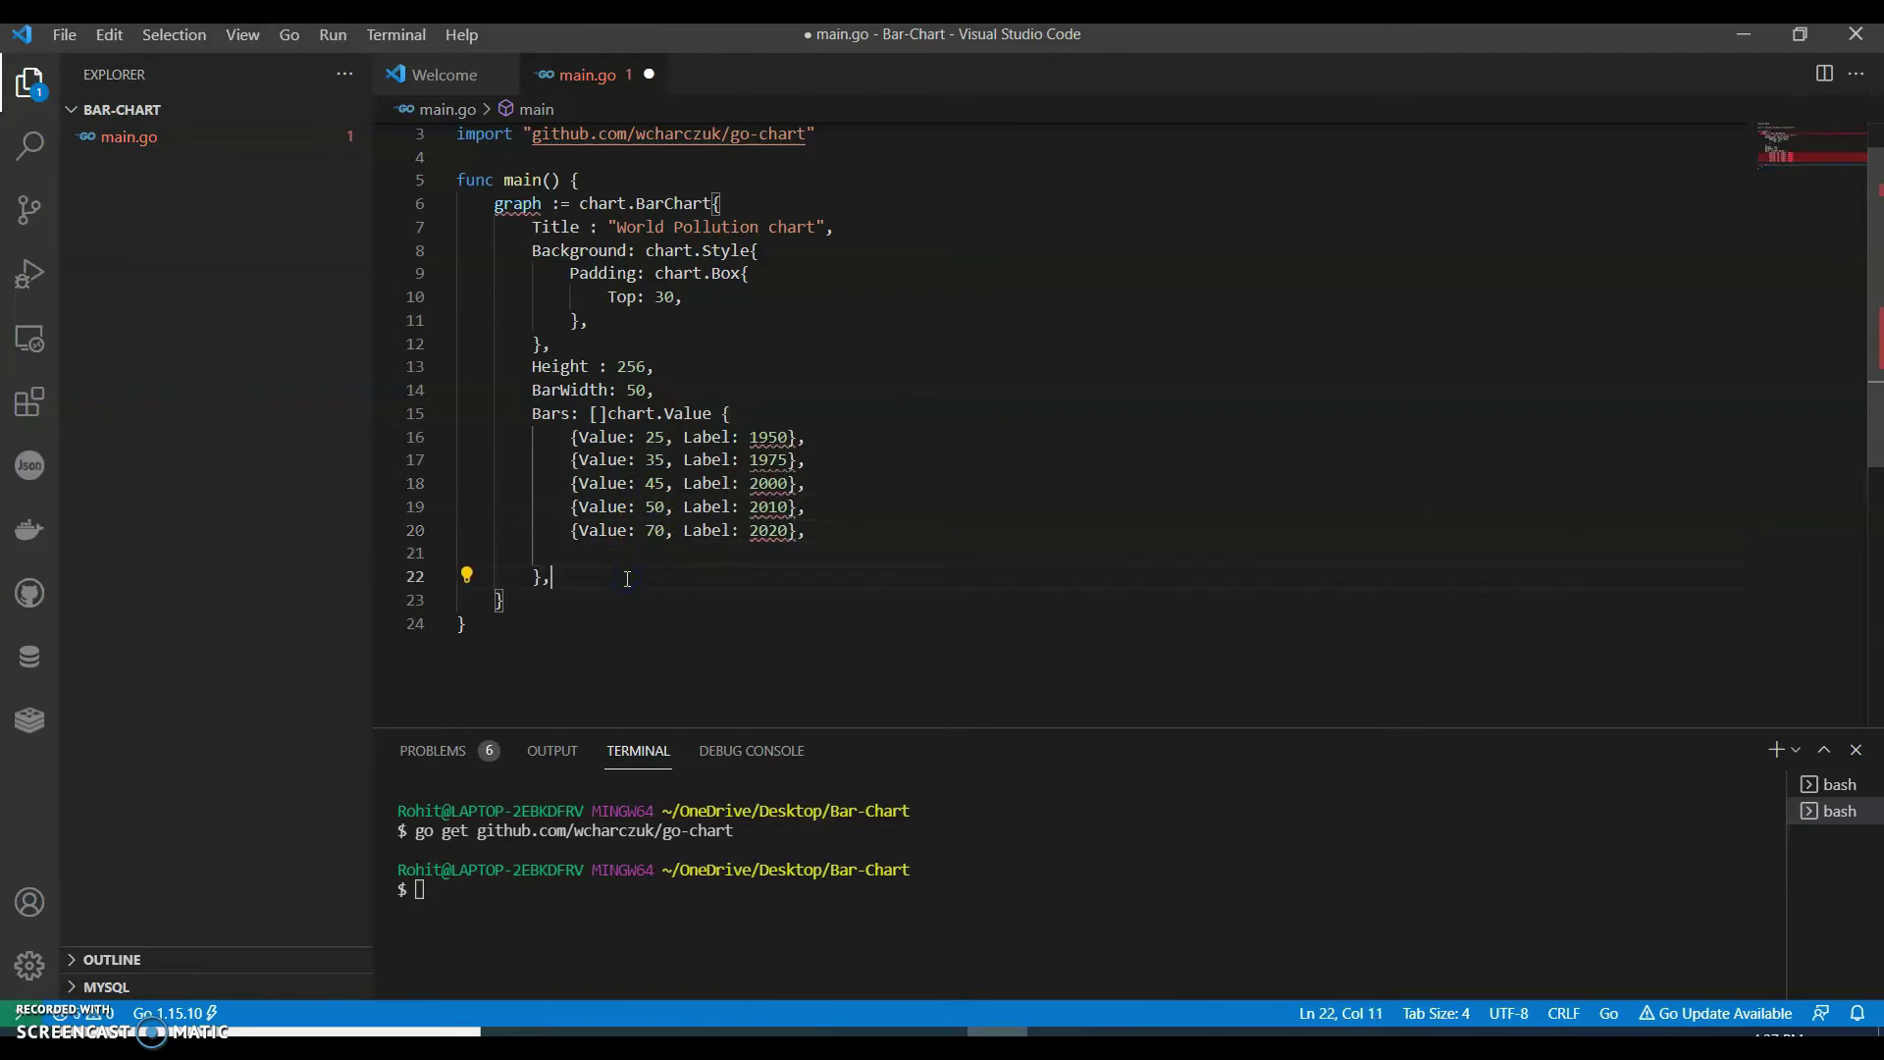
pyautogui.click(576, 599)
# Create result.png with os.Create as f and defer f.Close().
pyautogui.press('Return')
pyautogui.write('f')
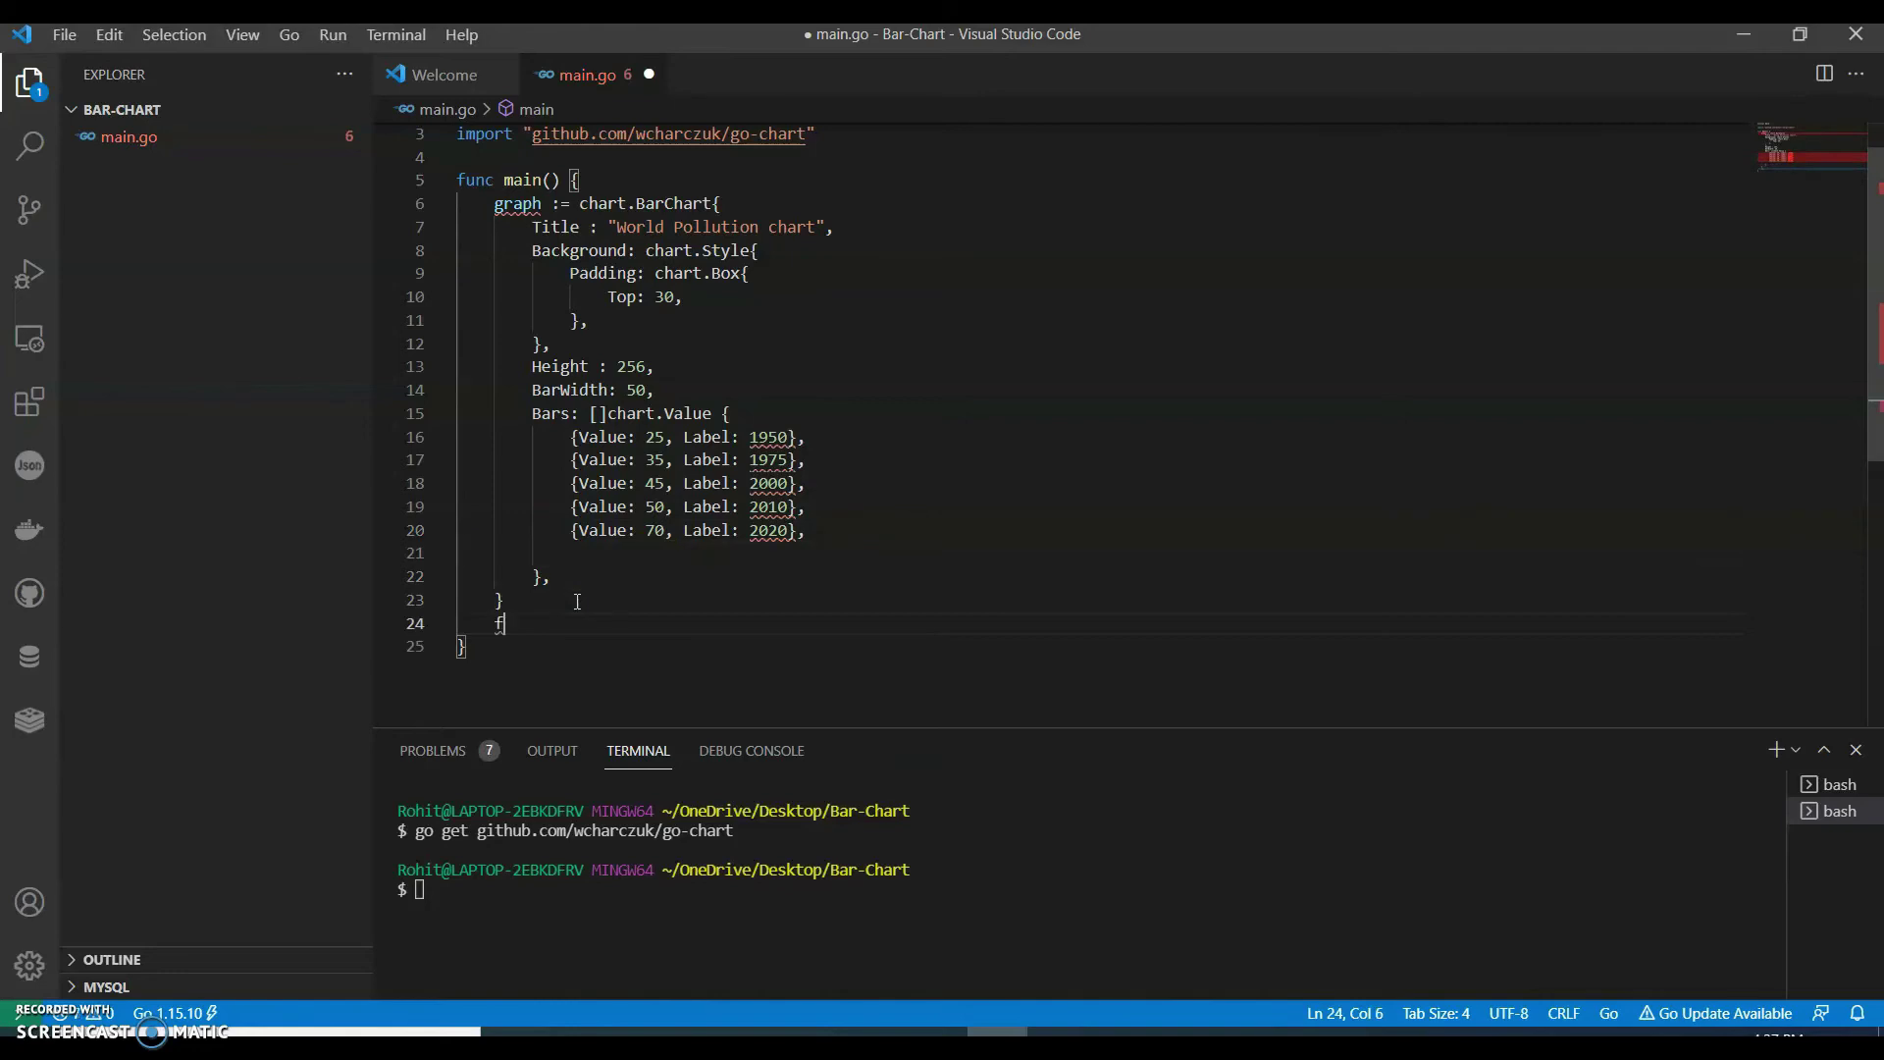
pyautogui.write(' , _ := ')
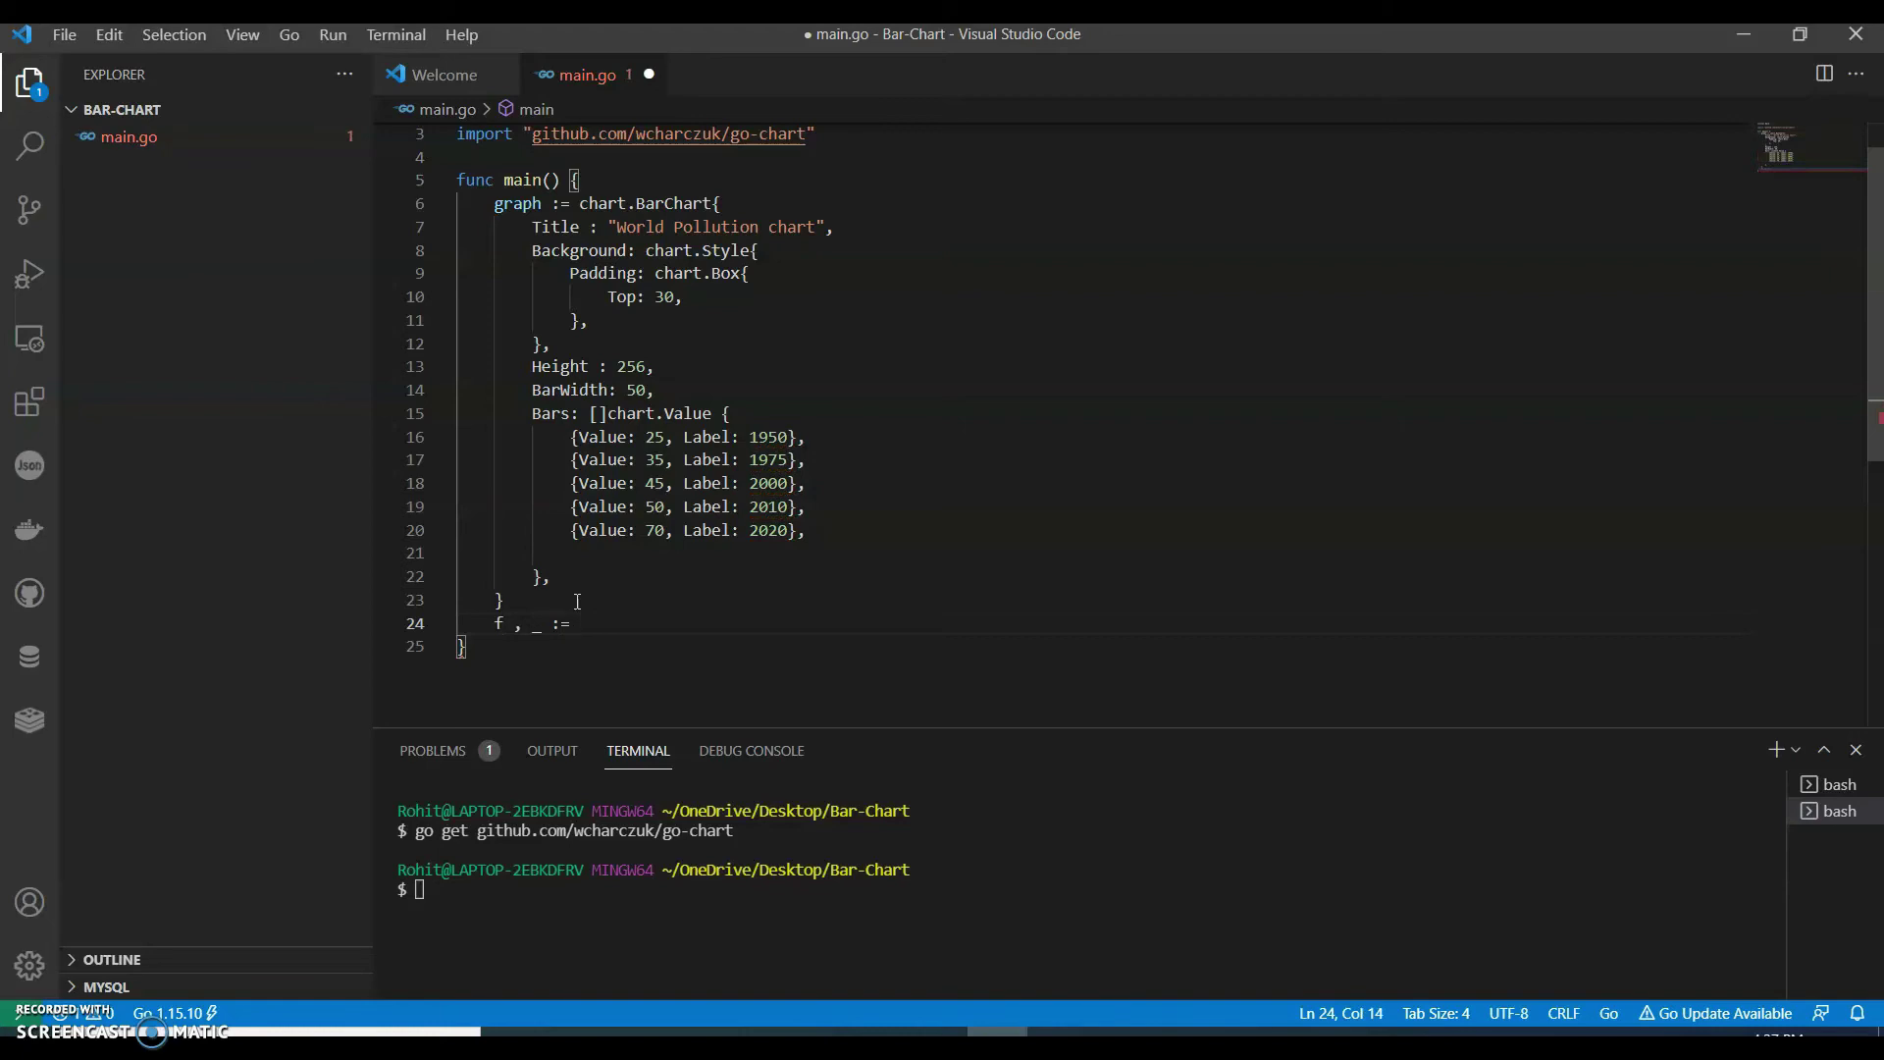
pyautogui.write('os.cr')
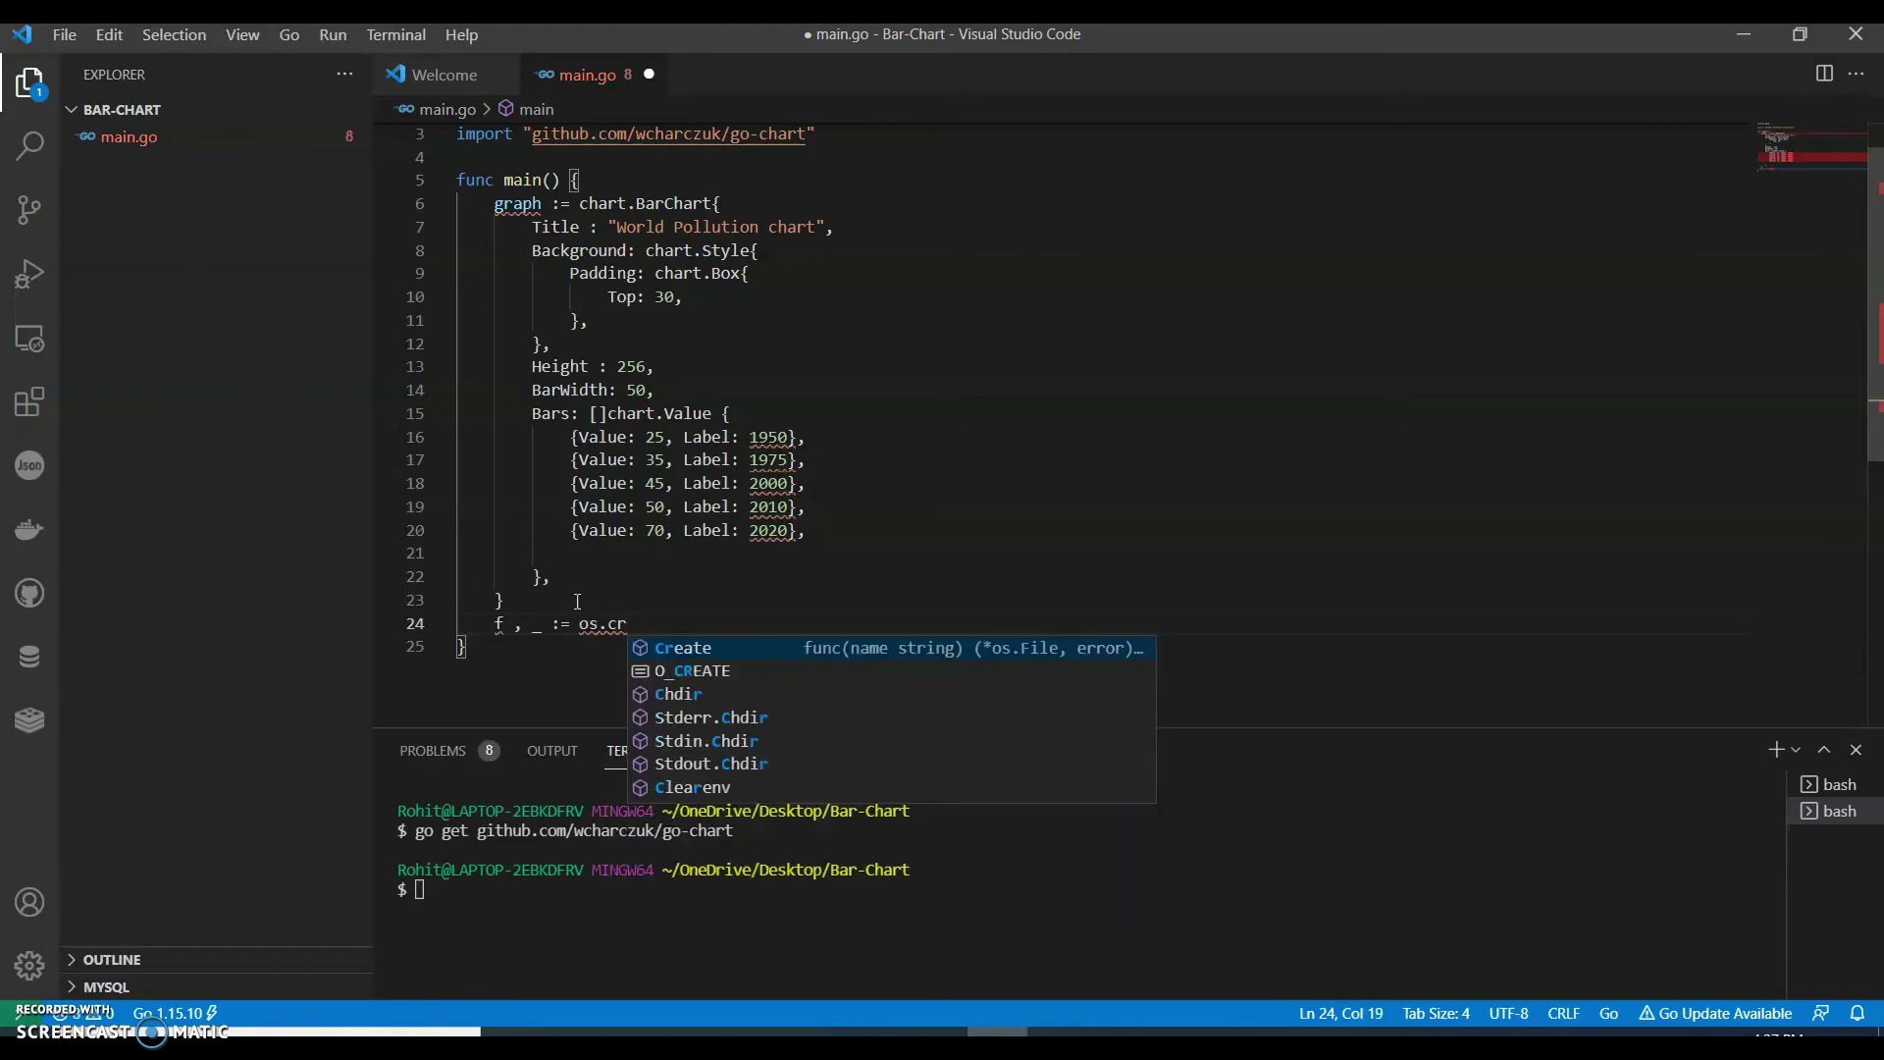
pyautogui.press('Return')
pyautogui.write('"')
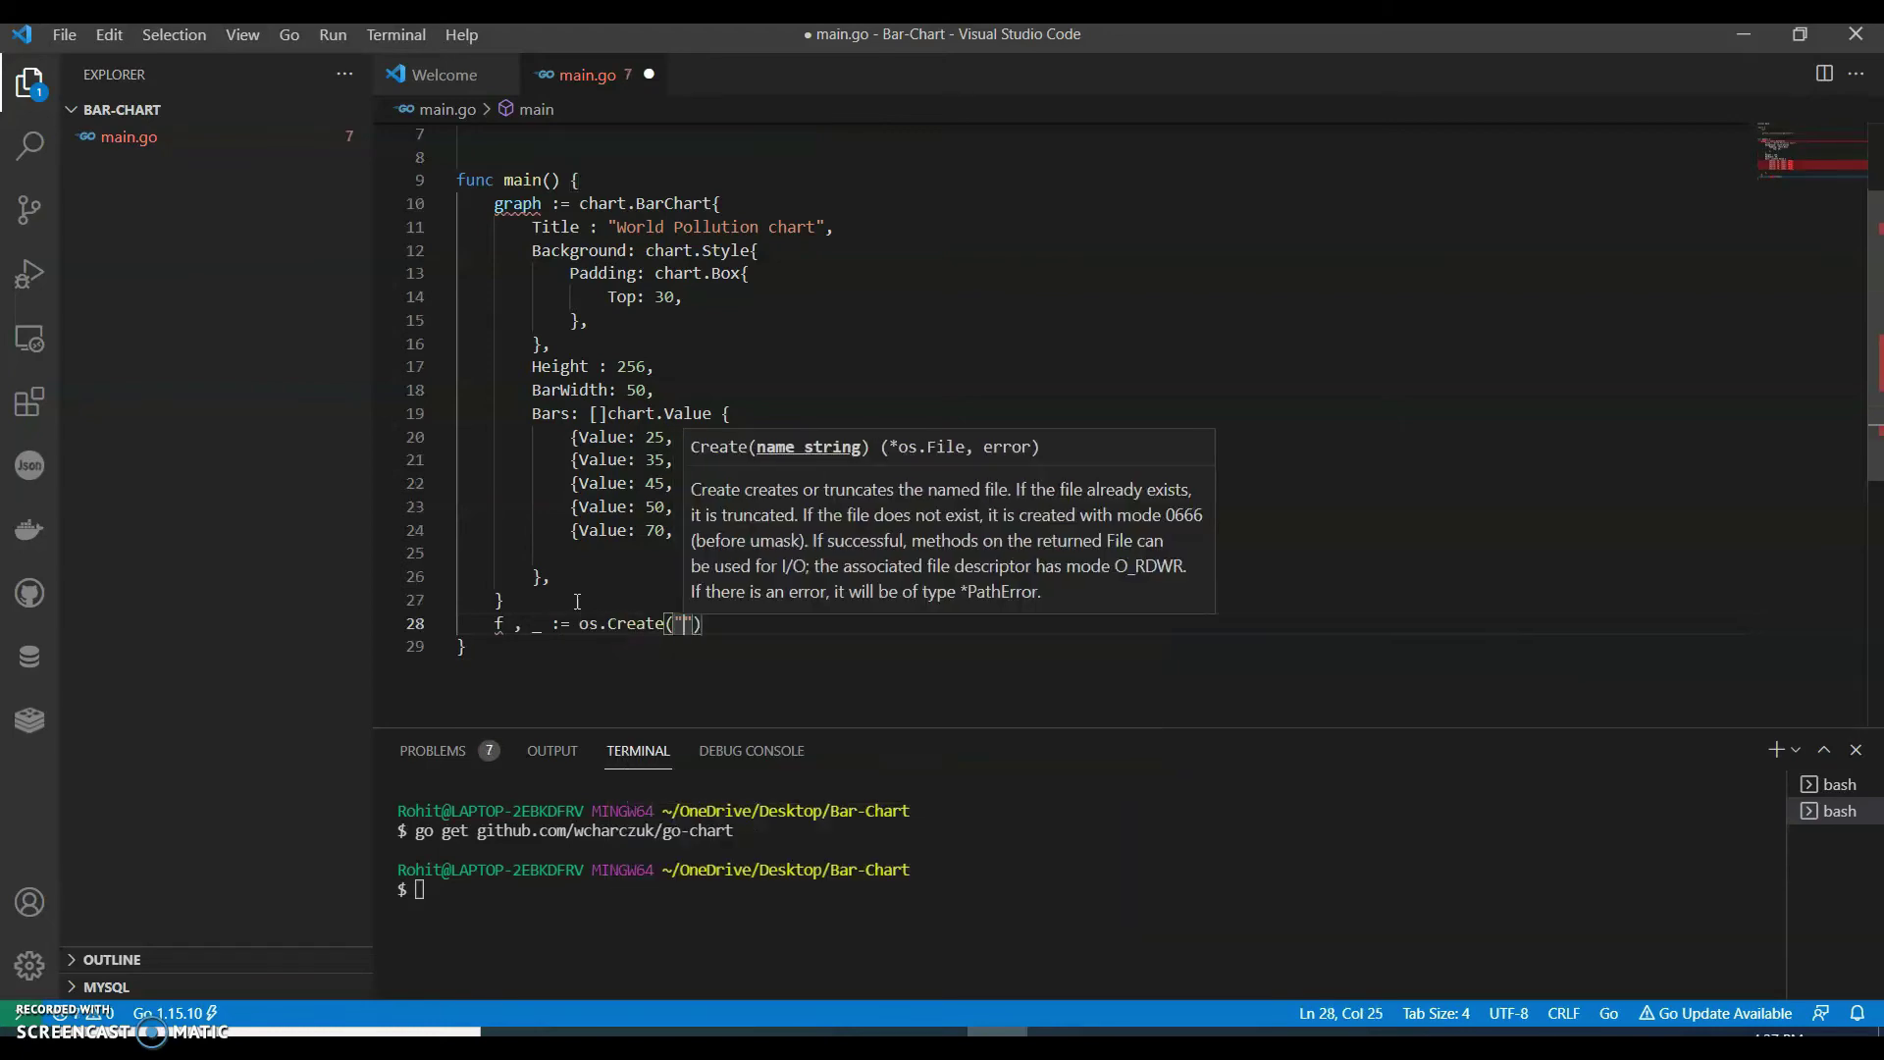
pyautogui.write('resul')
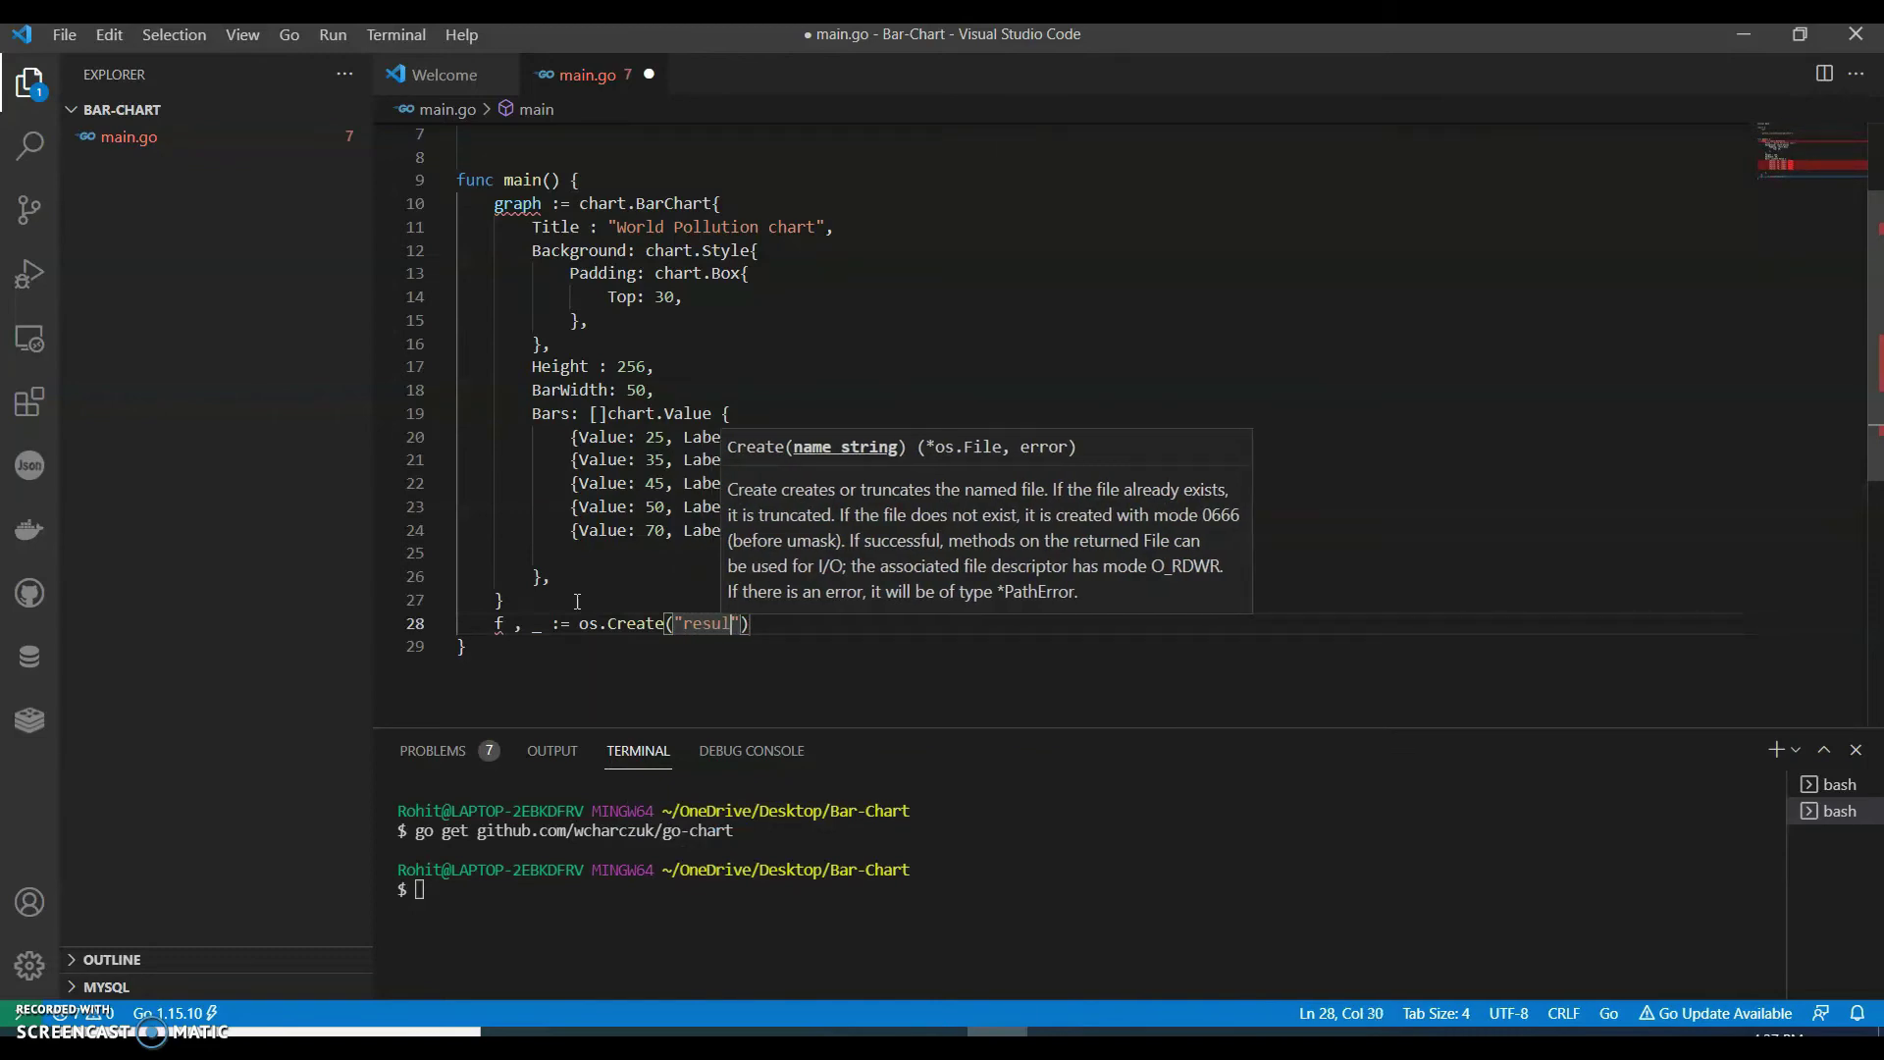
pyautogui.write('t.png')
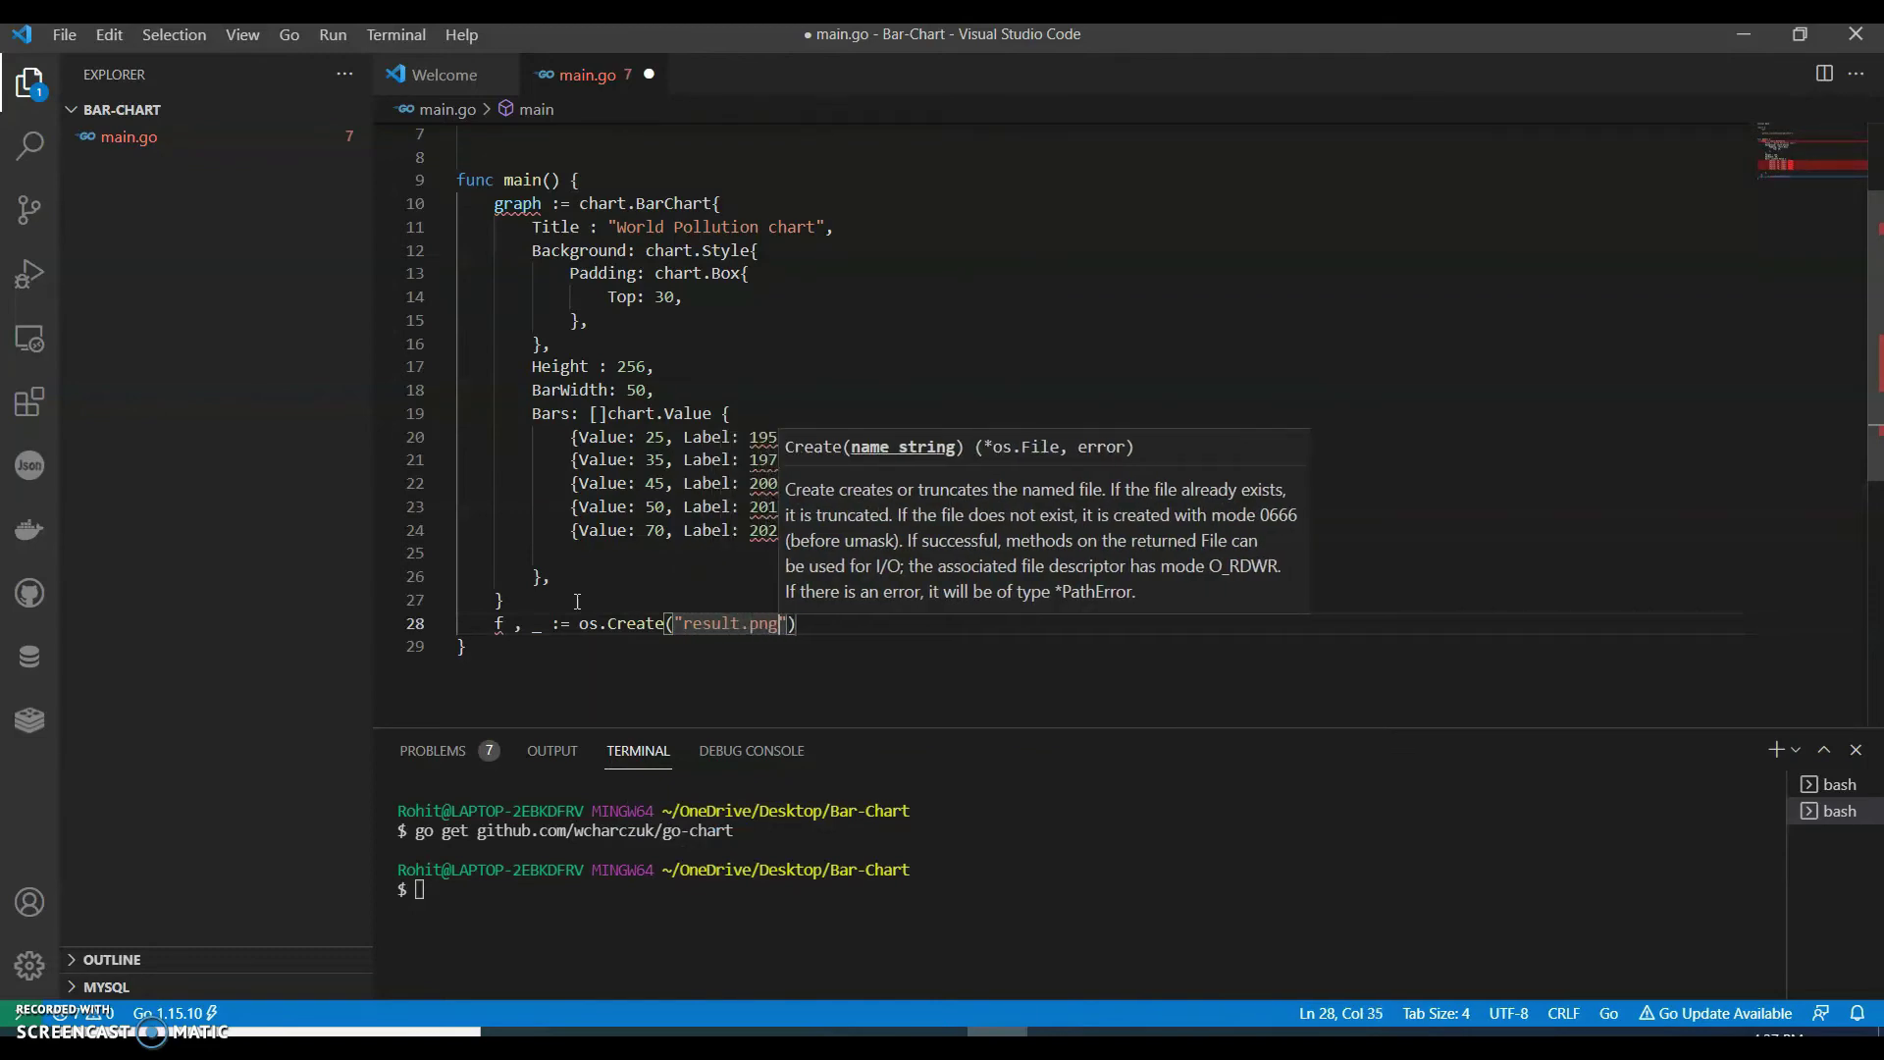
pyautogui.press('End')
pyautogui.press('Return')
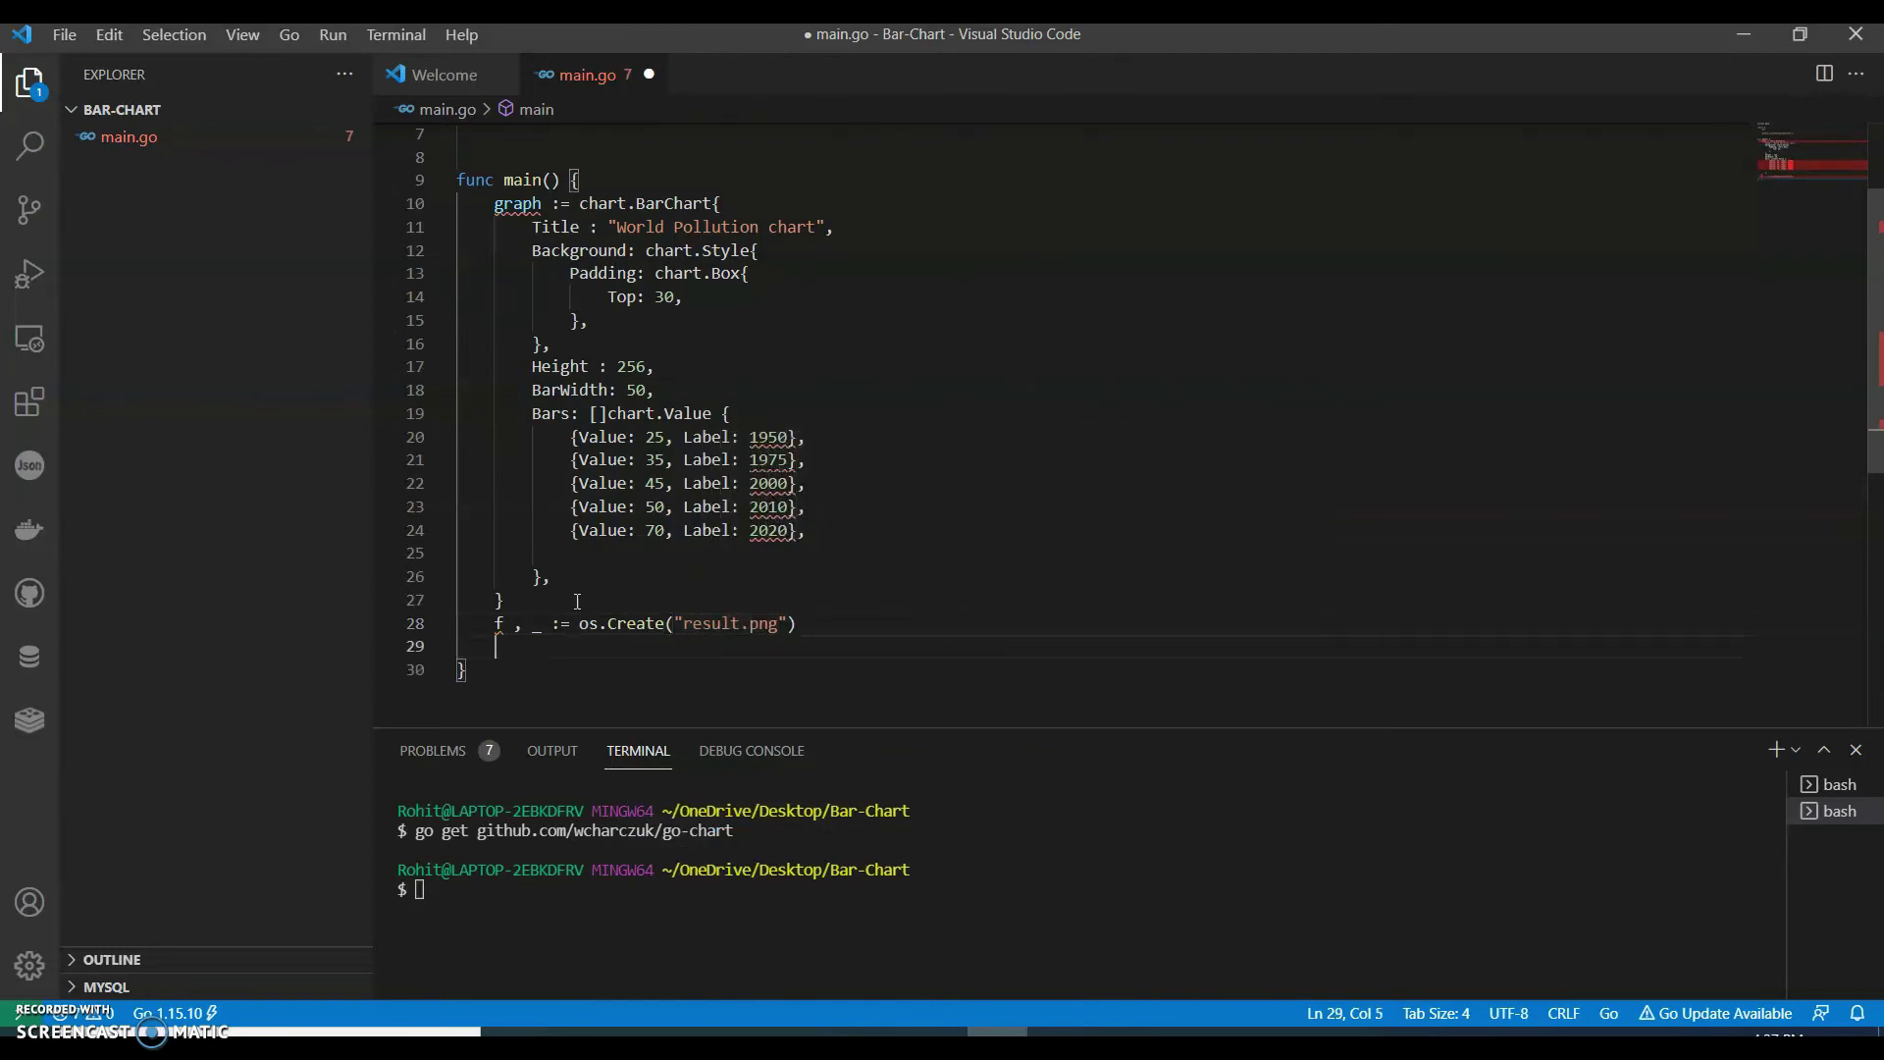
pyautogui.write('efer')
pyautogui.press('BackSpace')
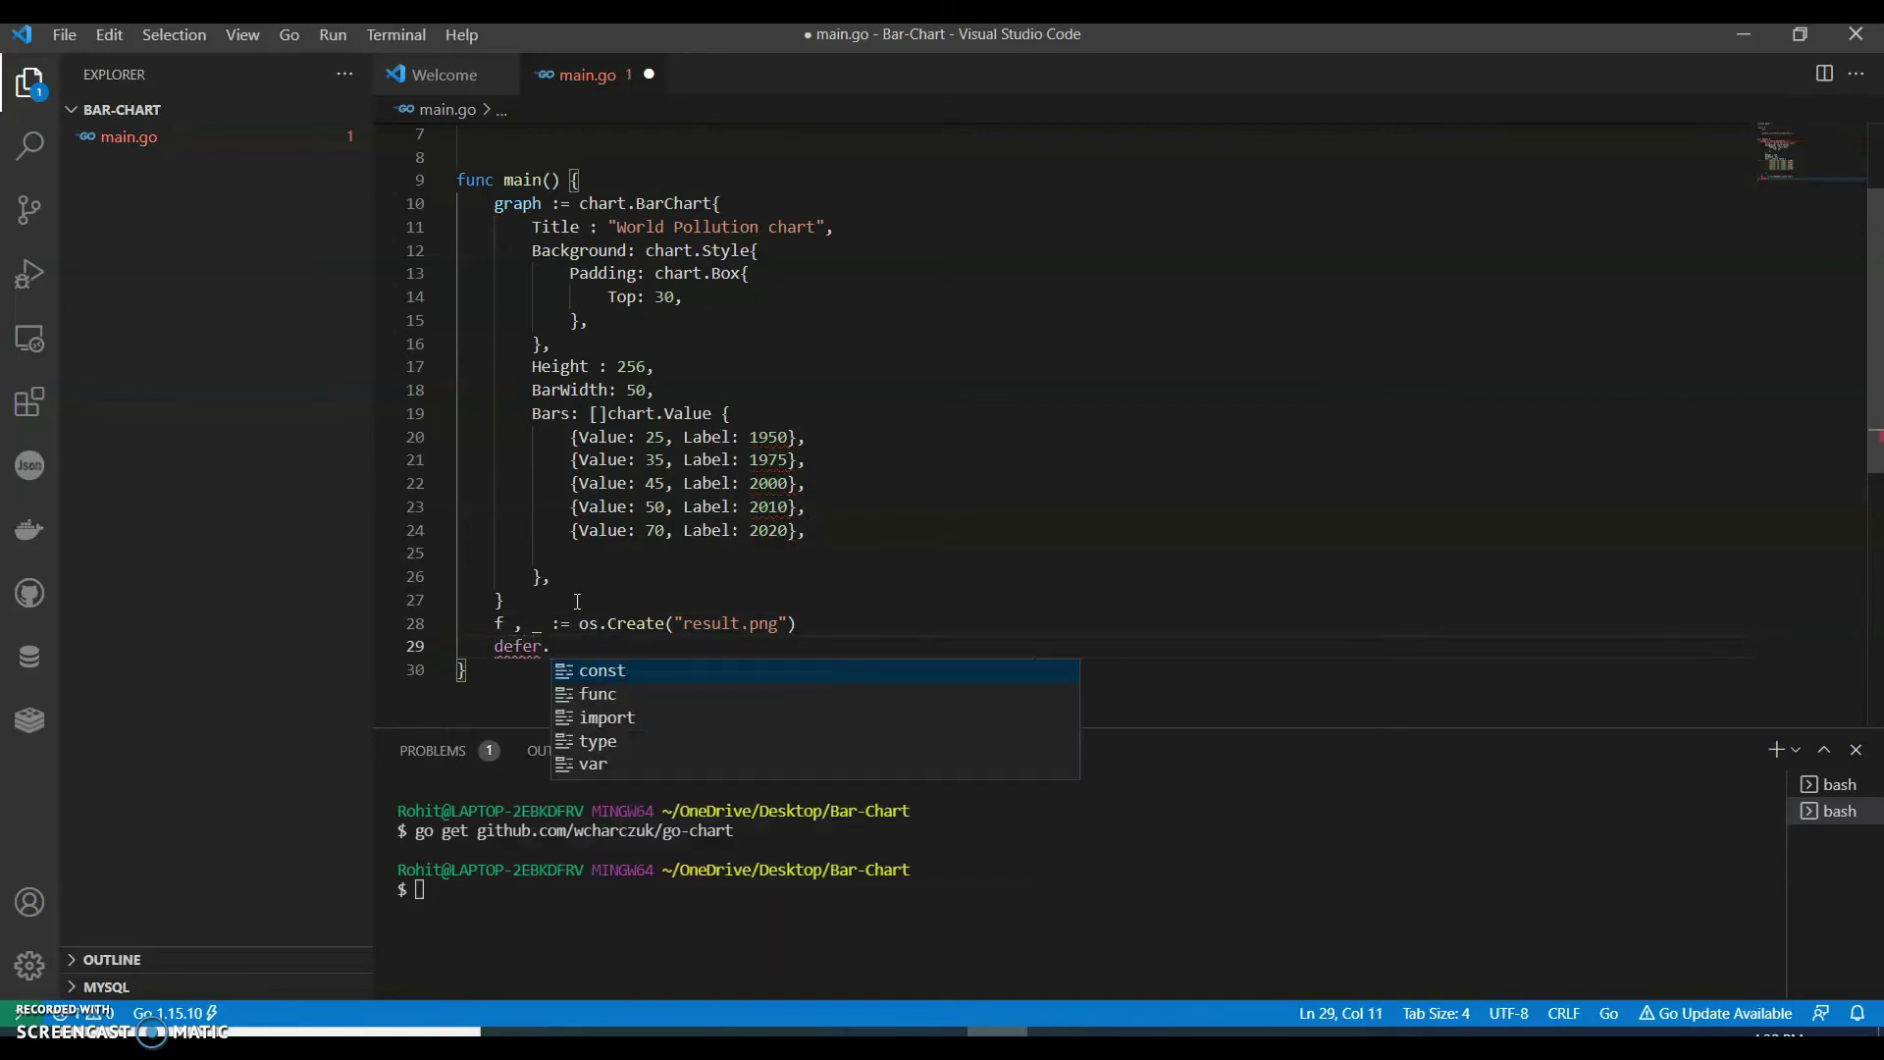
pyautogui.write('f.cl')
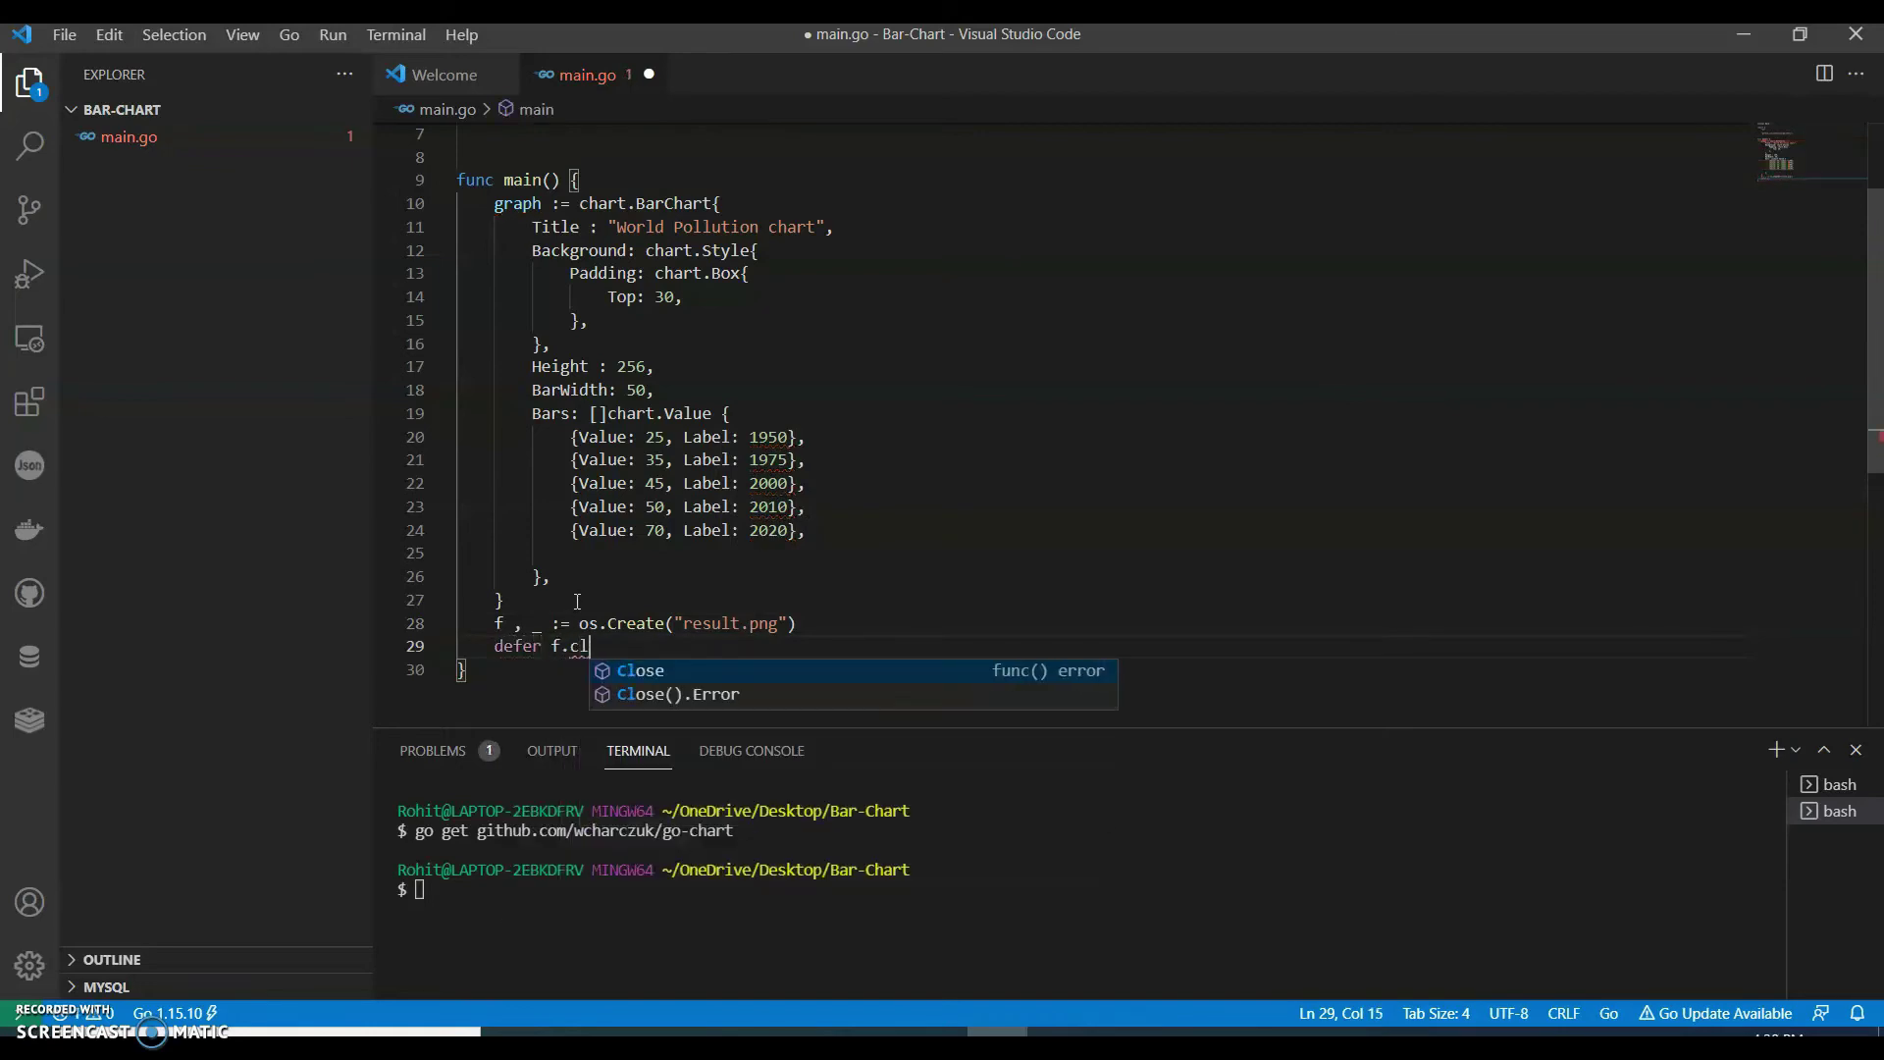
pyautogui.press('Return')
pyautogui.press('Return')
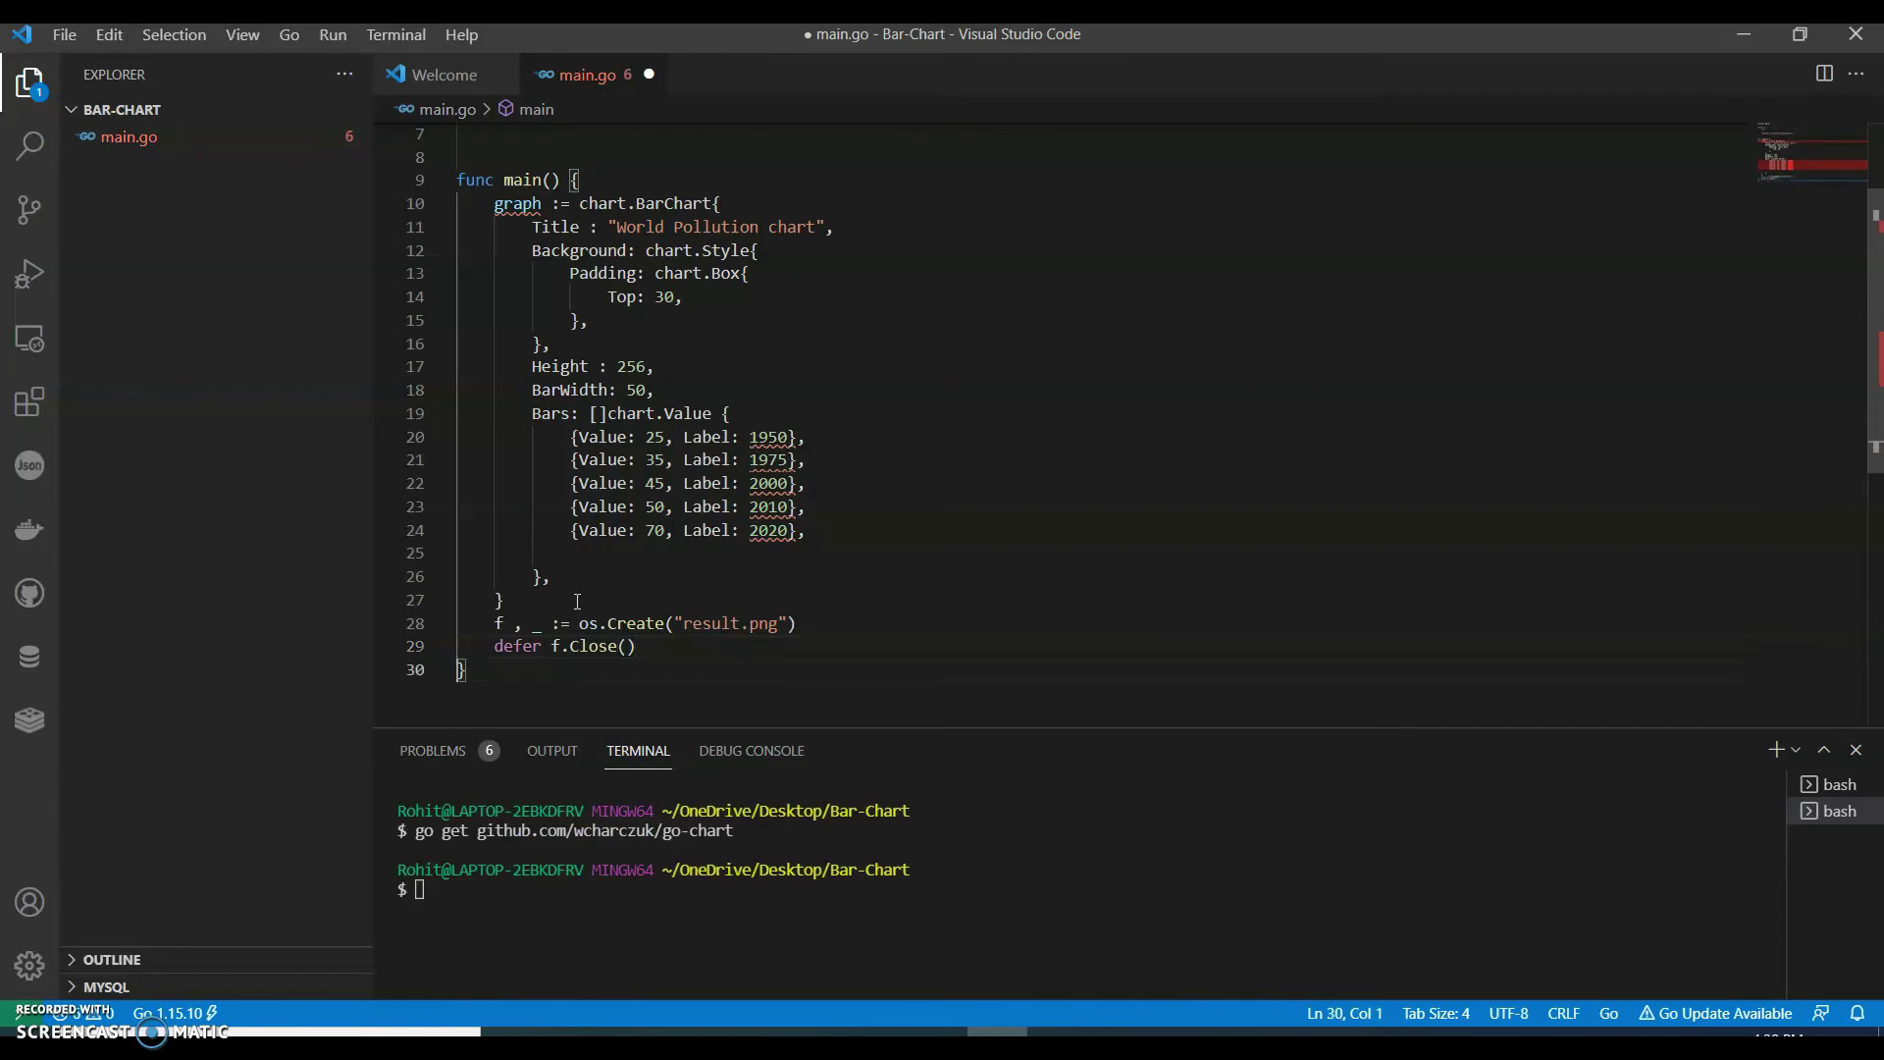
pyautogui.press('Down')
pyautogui.press('Return')
# Add graph.Render(chart.PNG, f) and remove the extra closing parenthesis.
pyautogui.press('Up')
pyautogui.press('Up')
pyautogui.press('Tab')
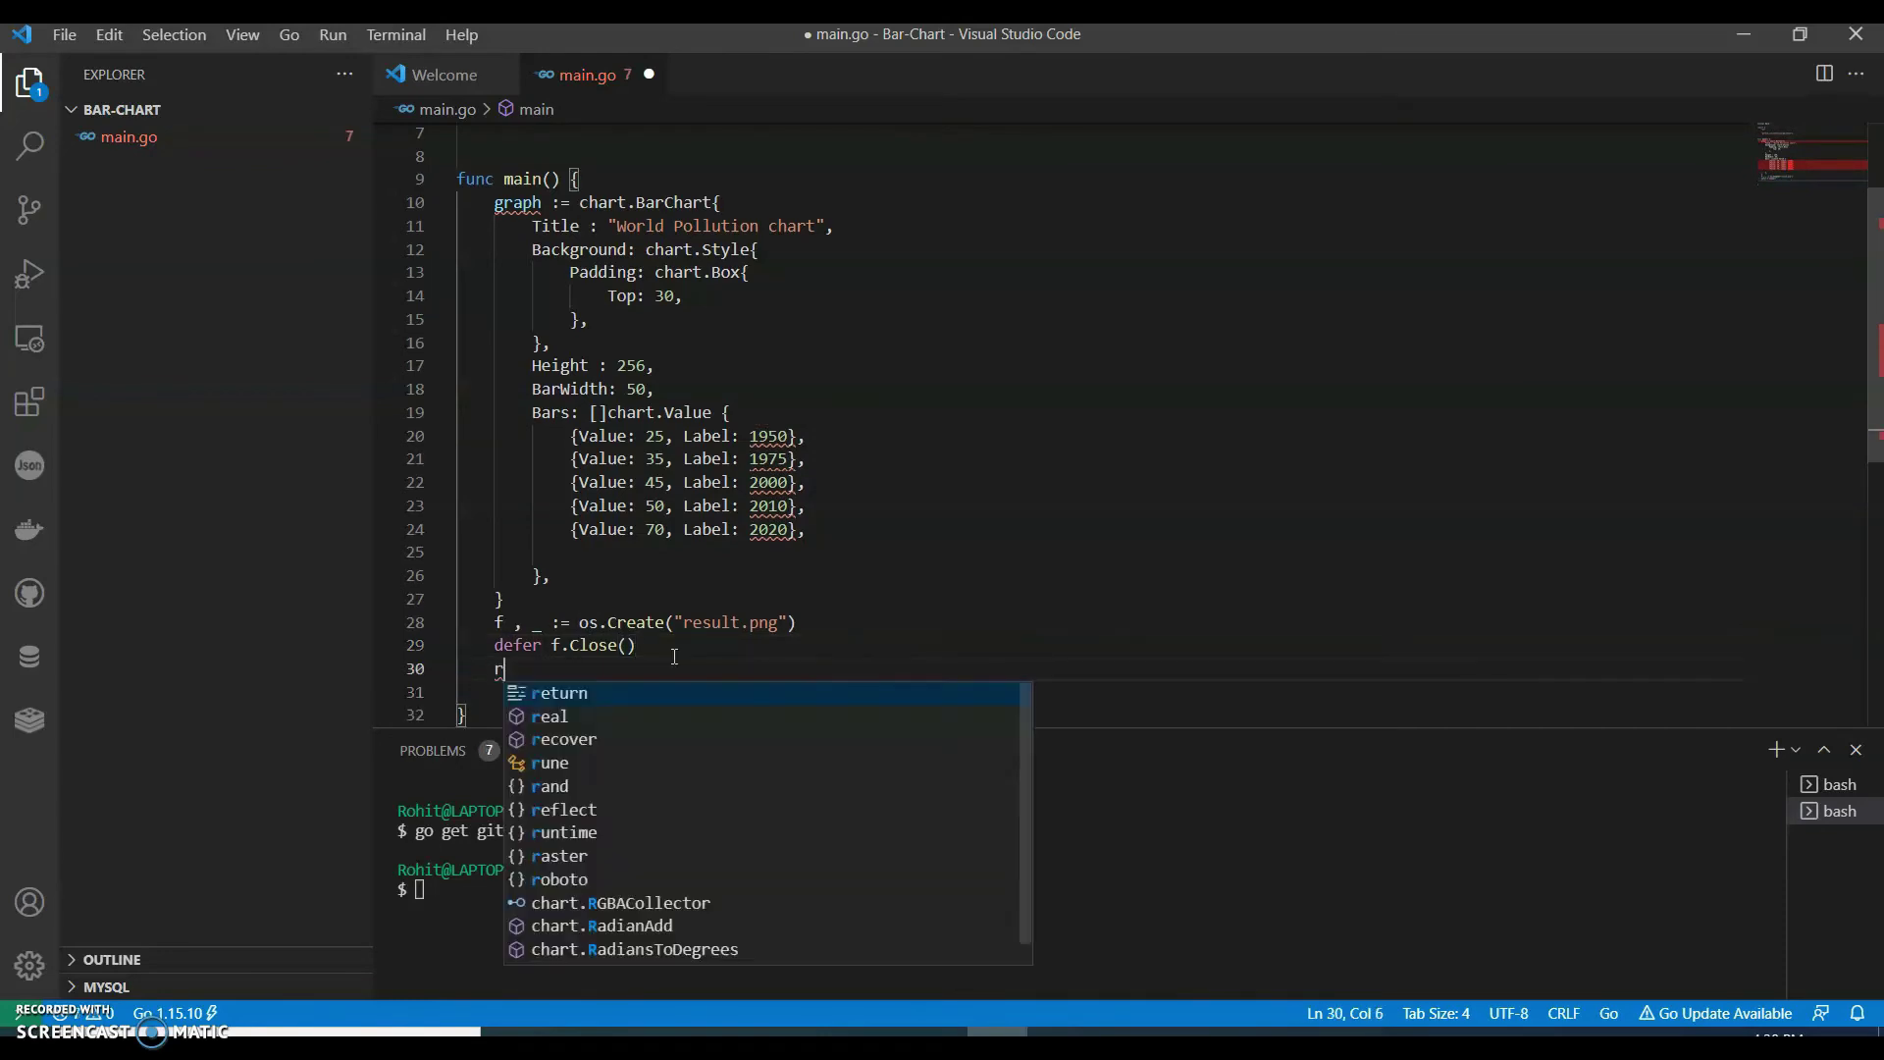
pyautogui.write('graph')
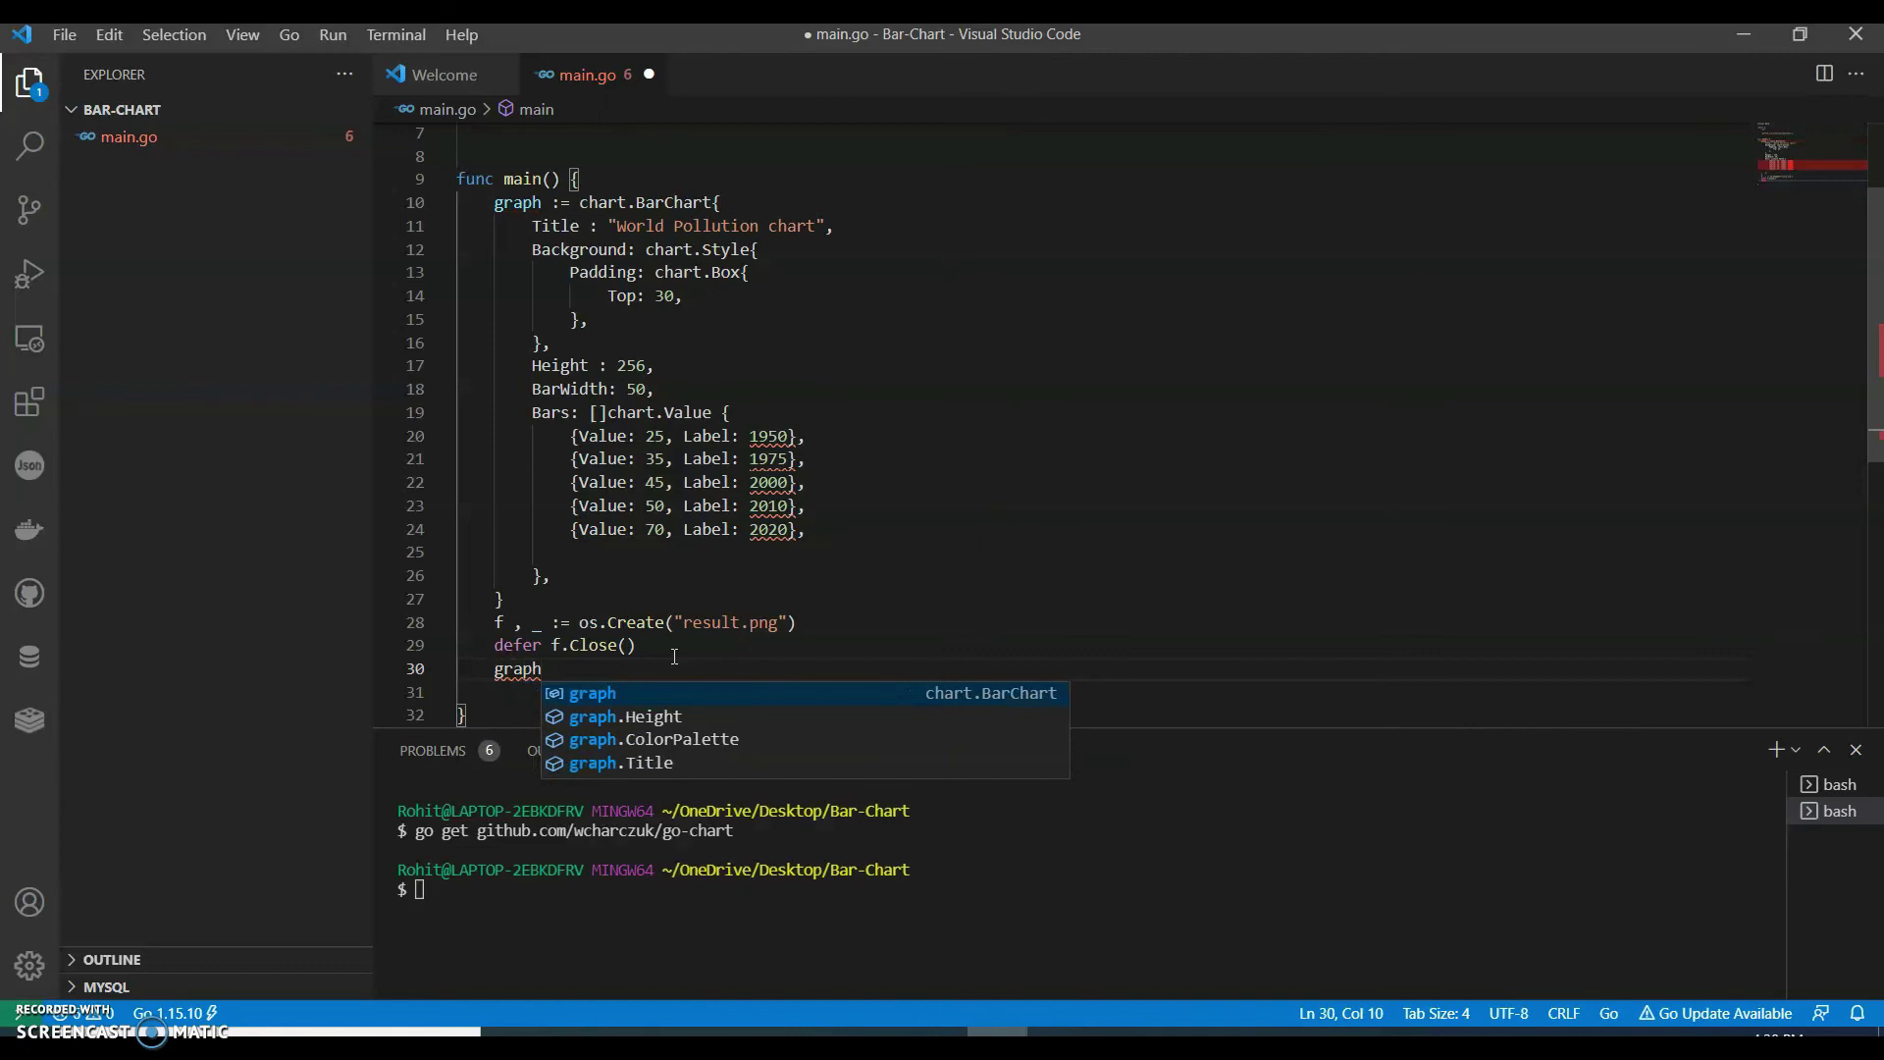
pyautogui.write('.Ren')
pyautogui.press('Return')
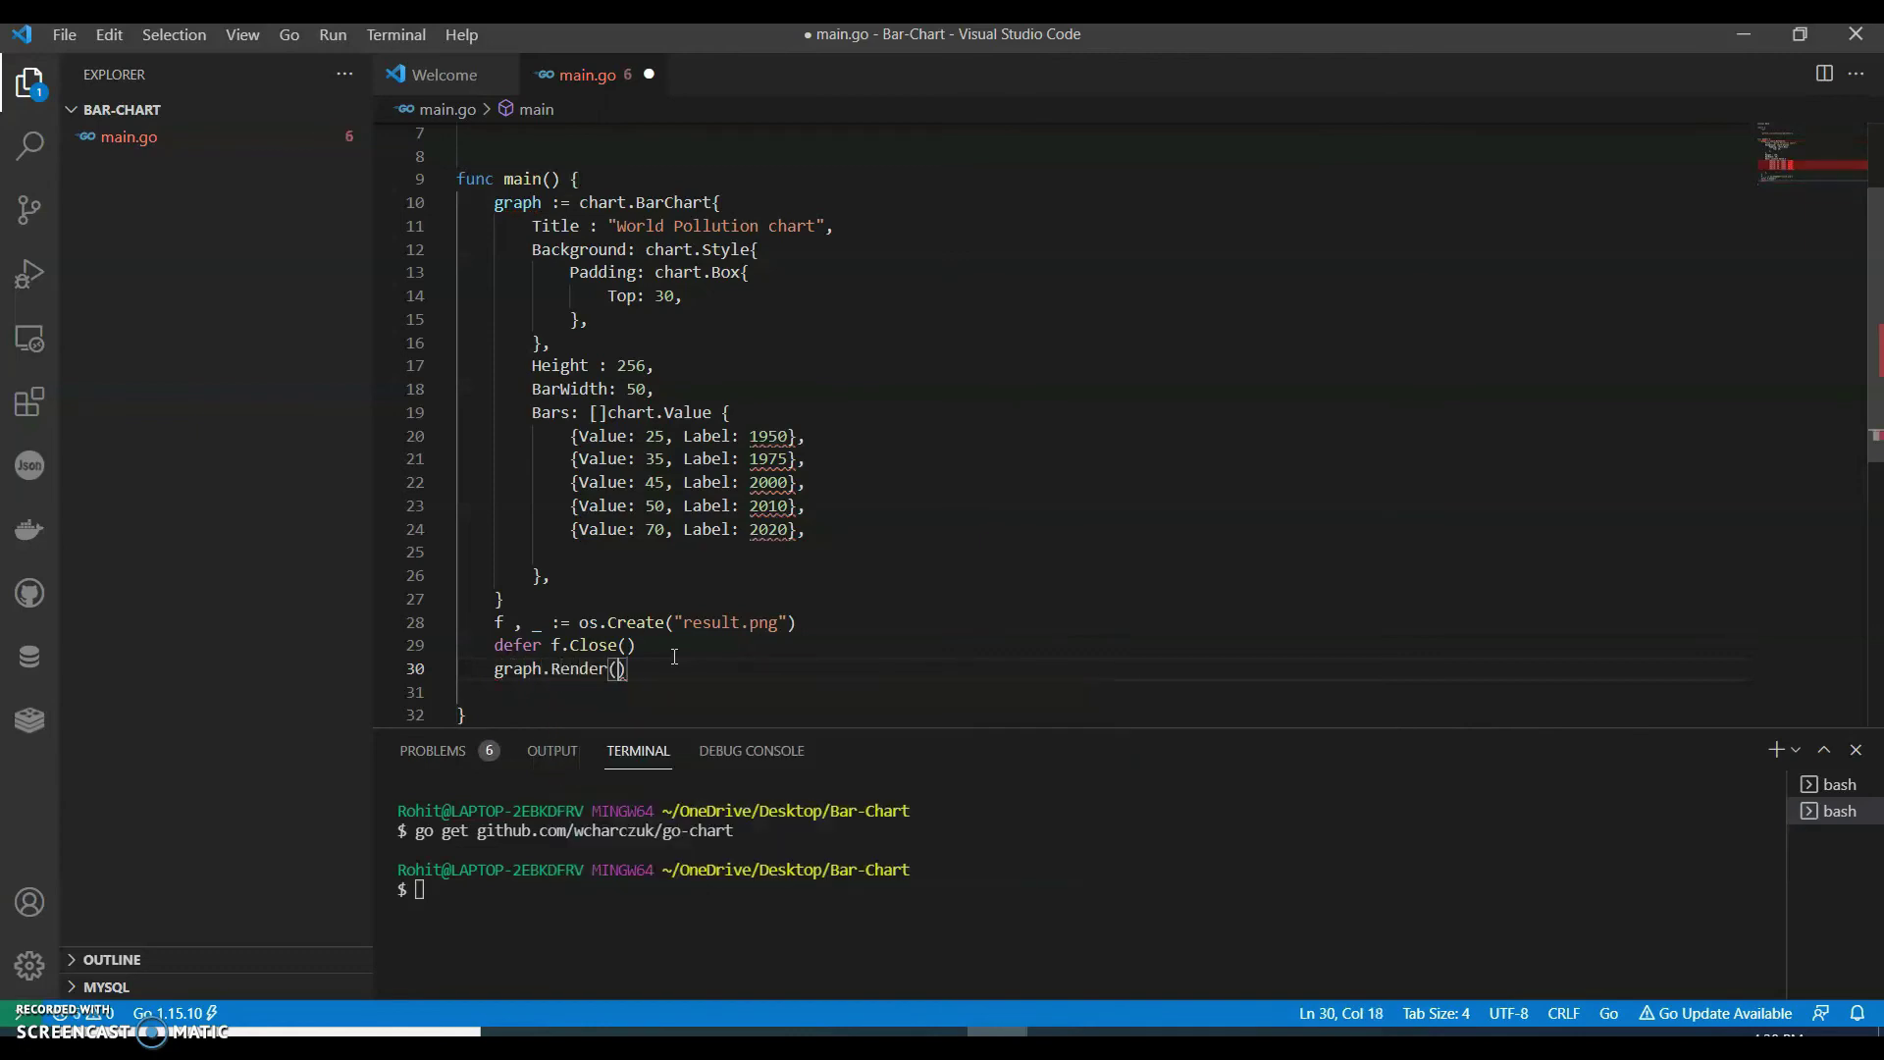
pyautogui.write('(c')
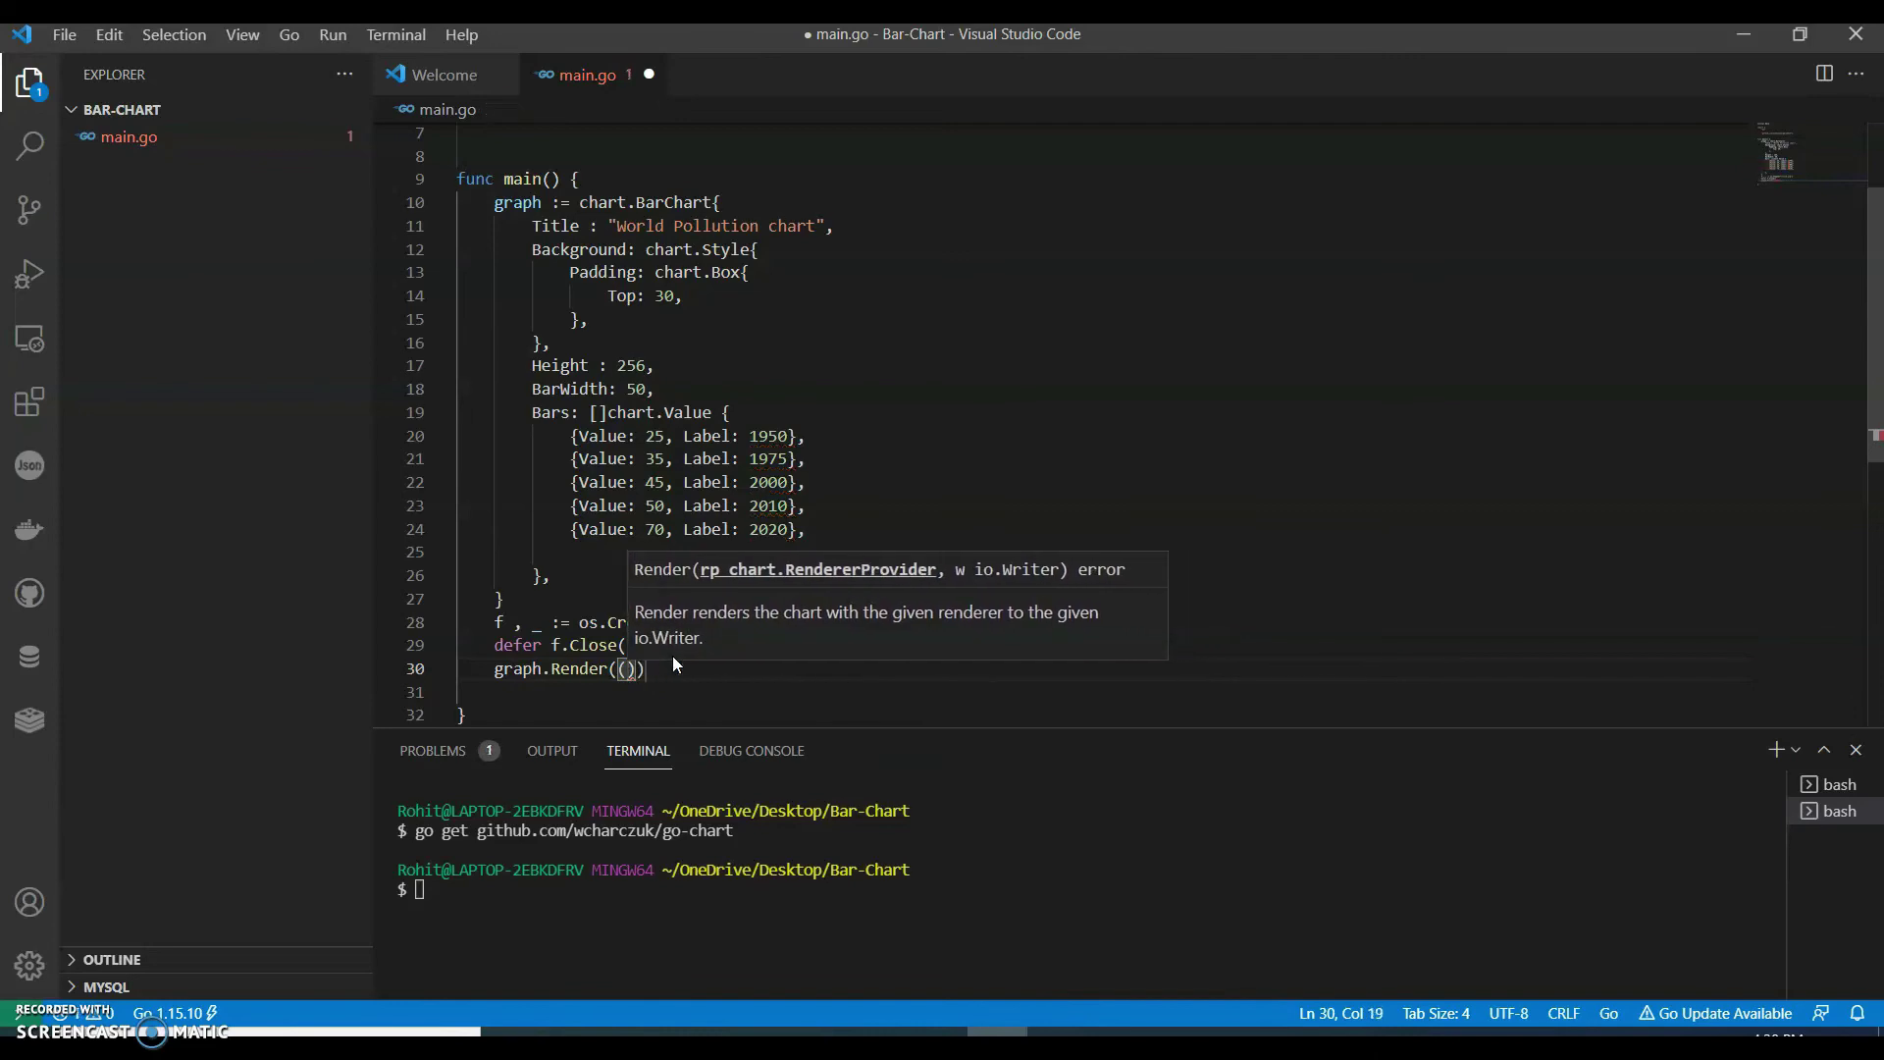
pyautogui.write('hart.PN')
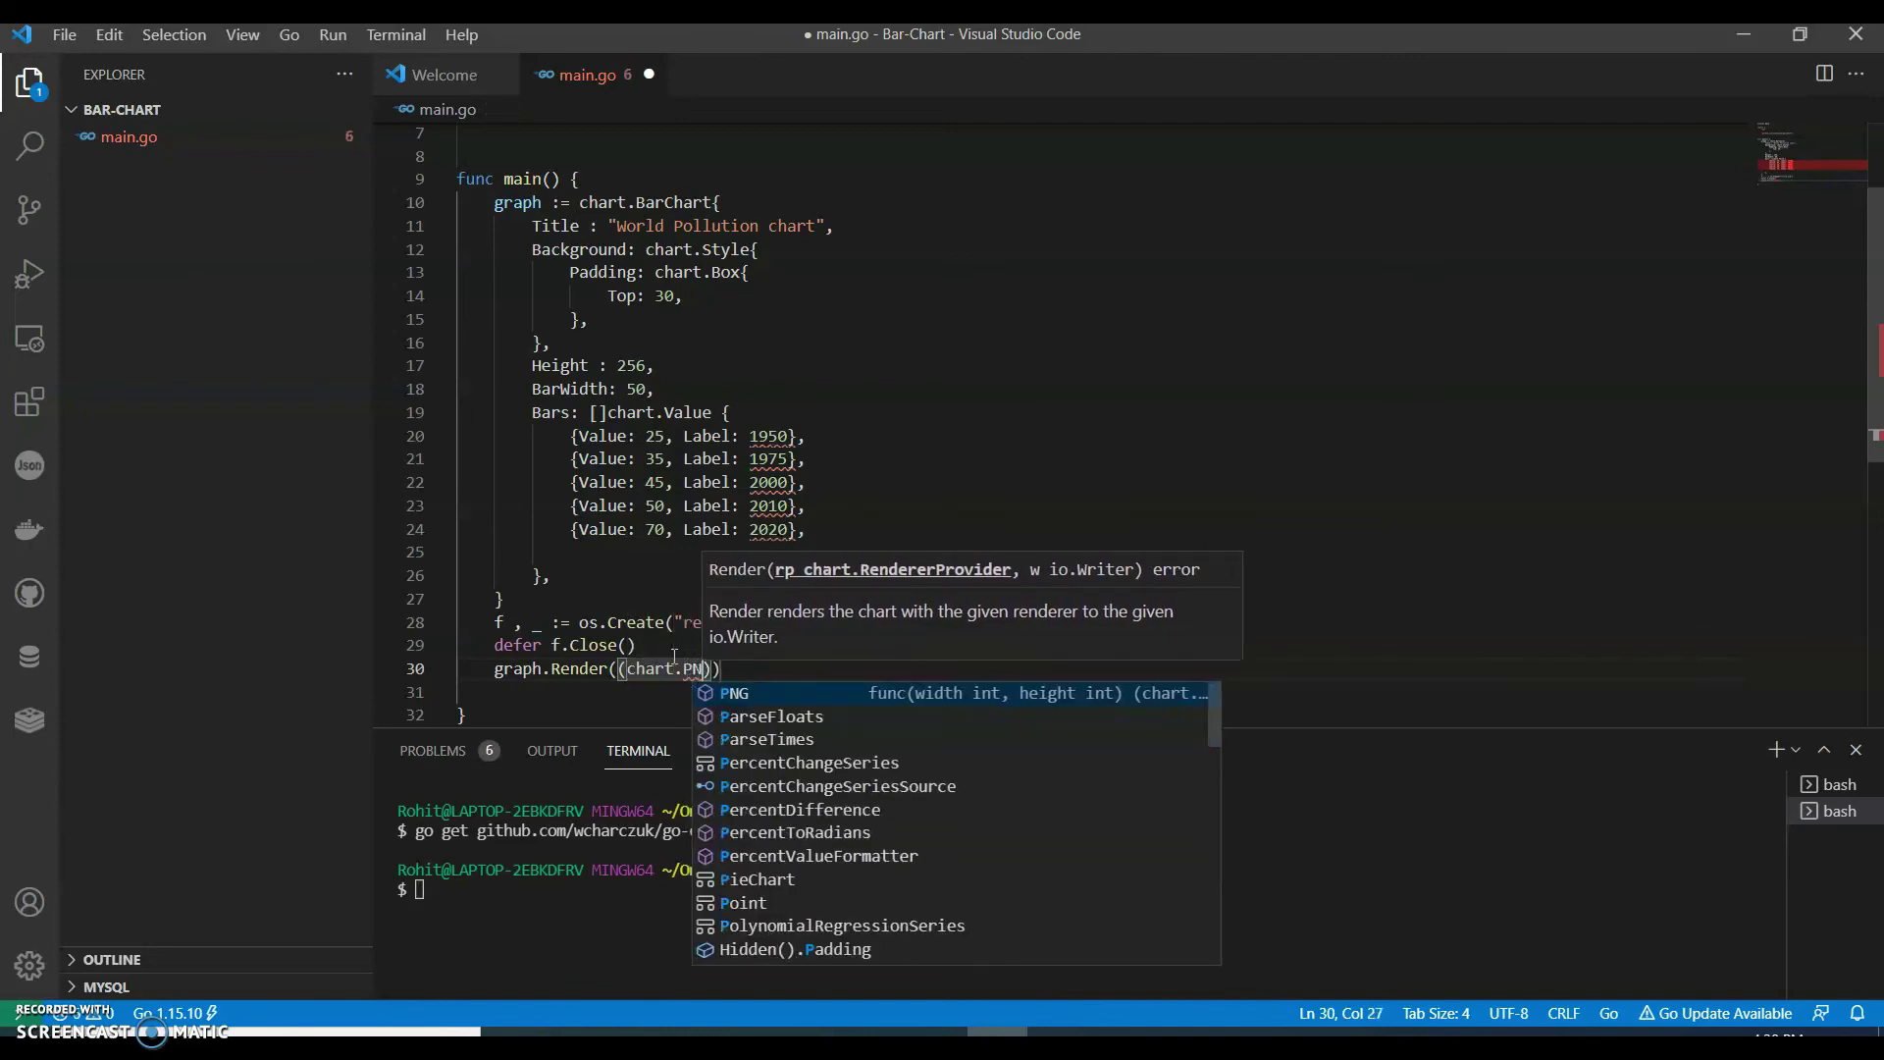
pyautogui.write('G')
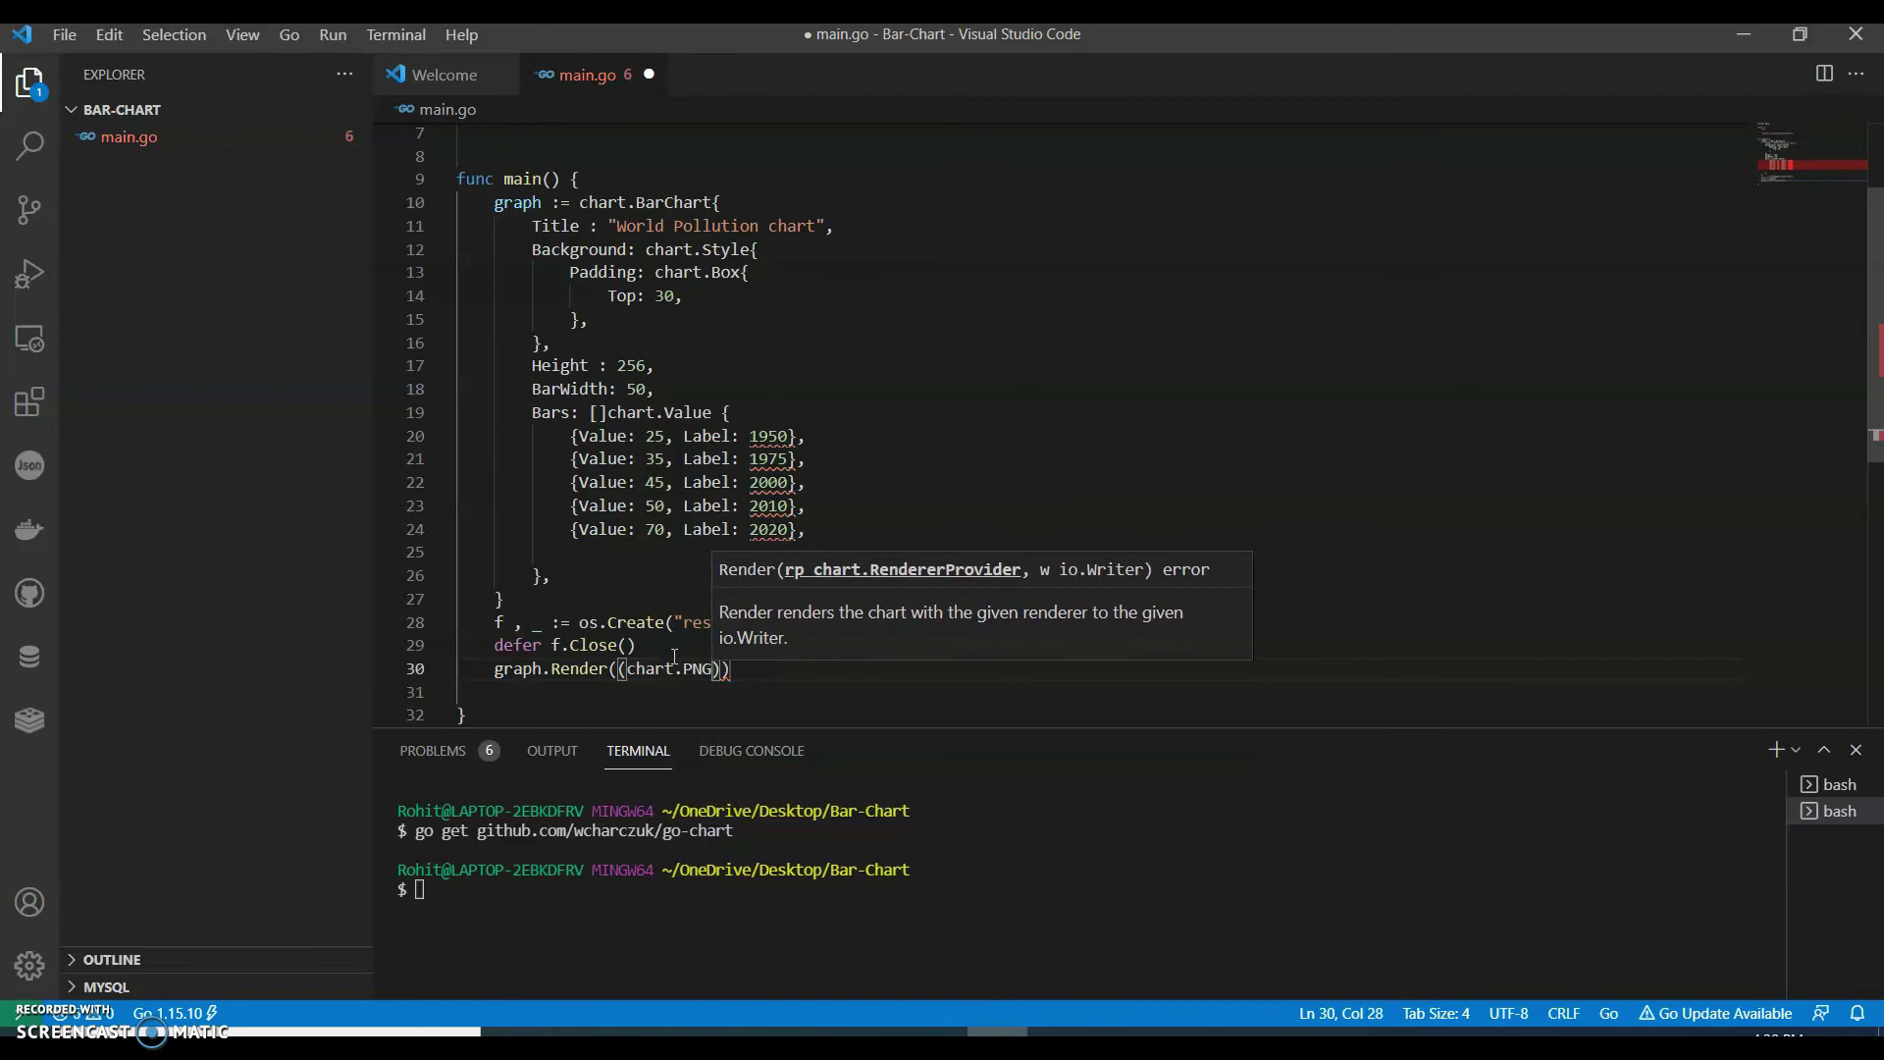
pyautogui.write(',f')
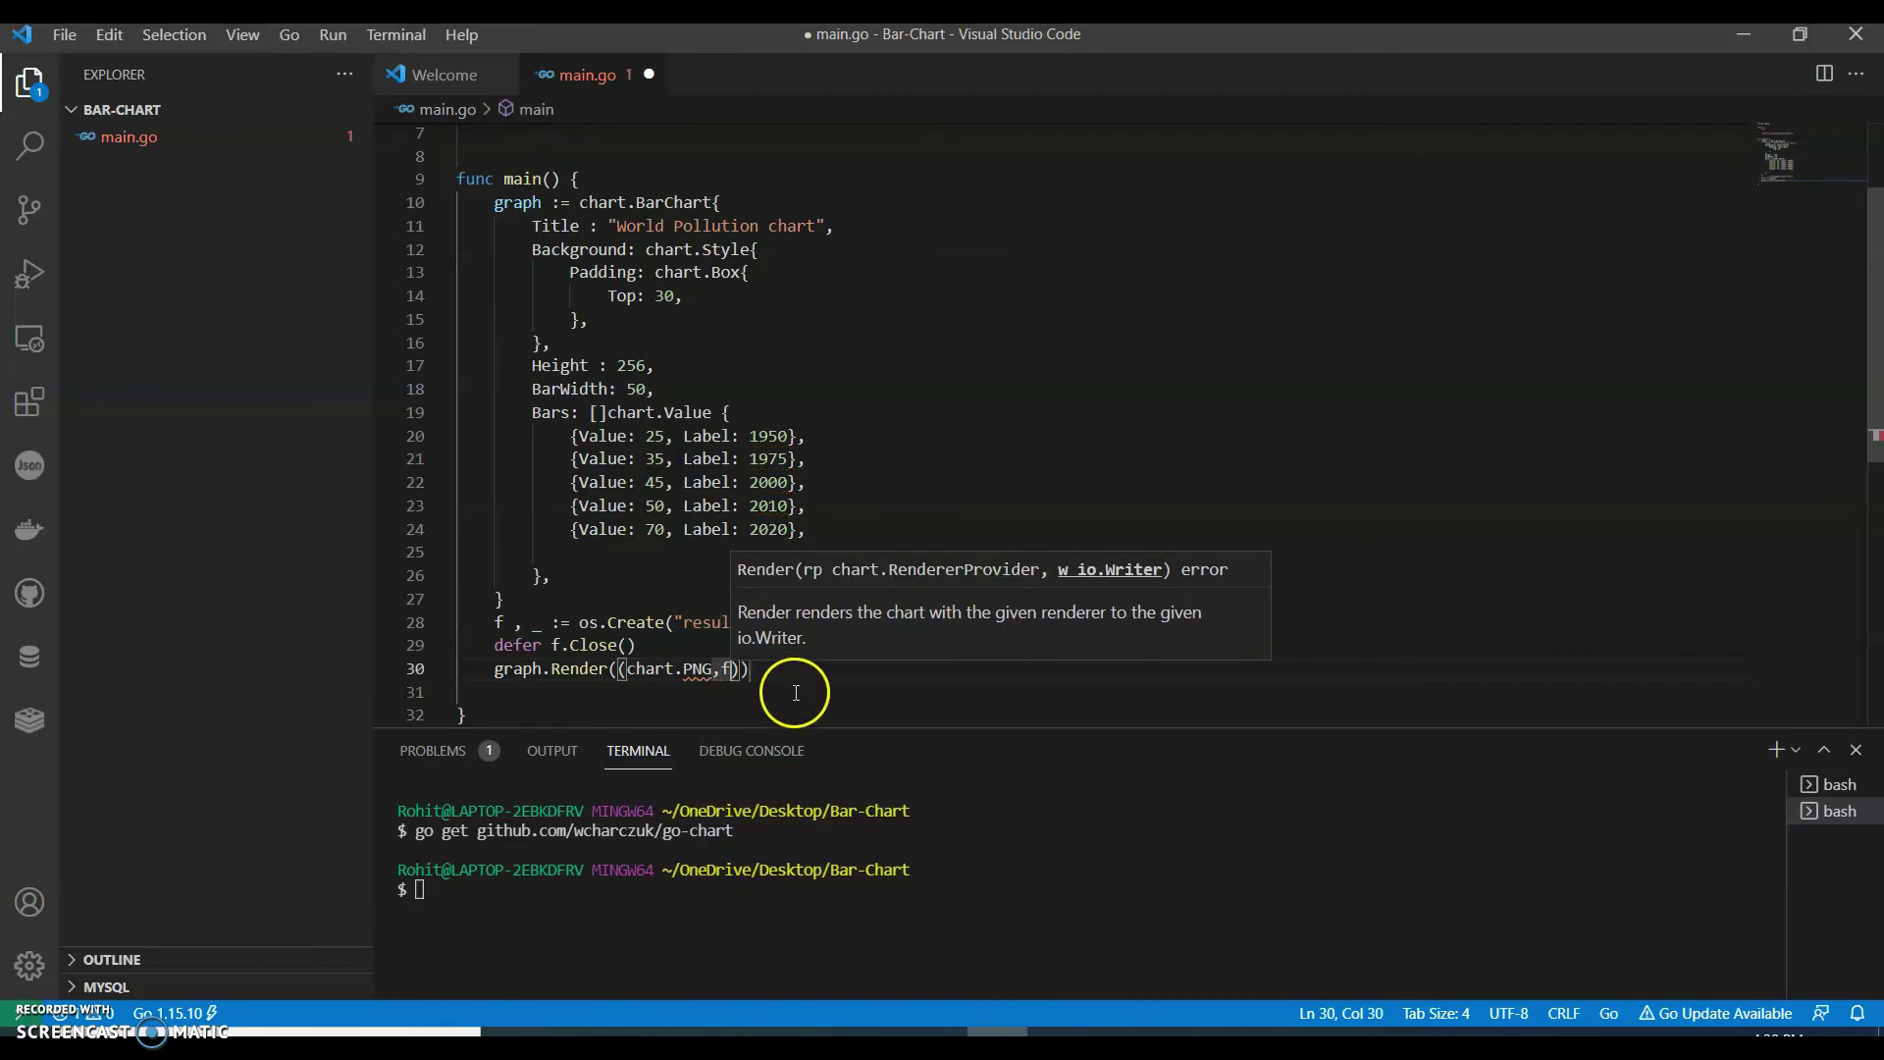
pyautogui.press('BackSpace')
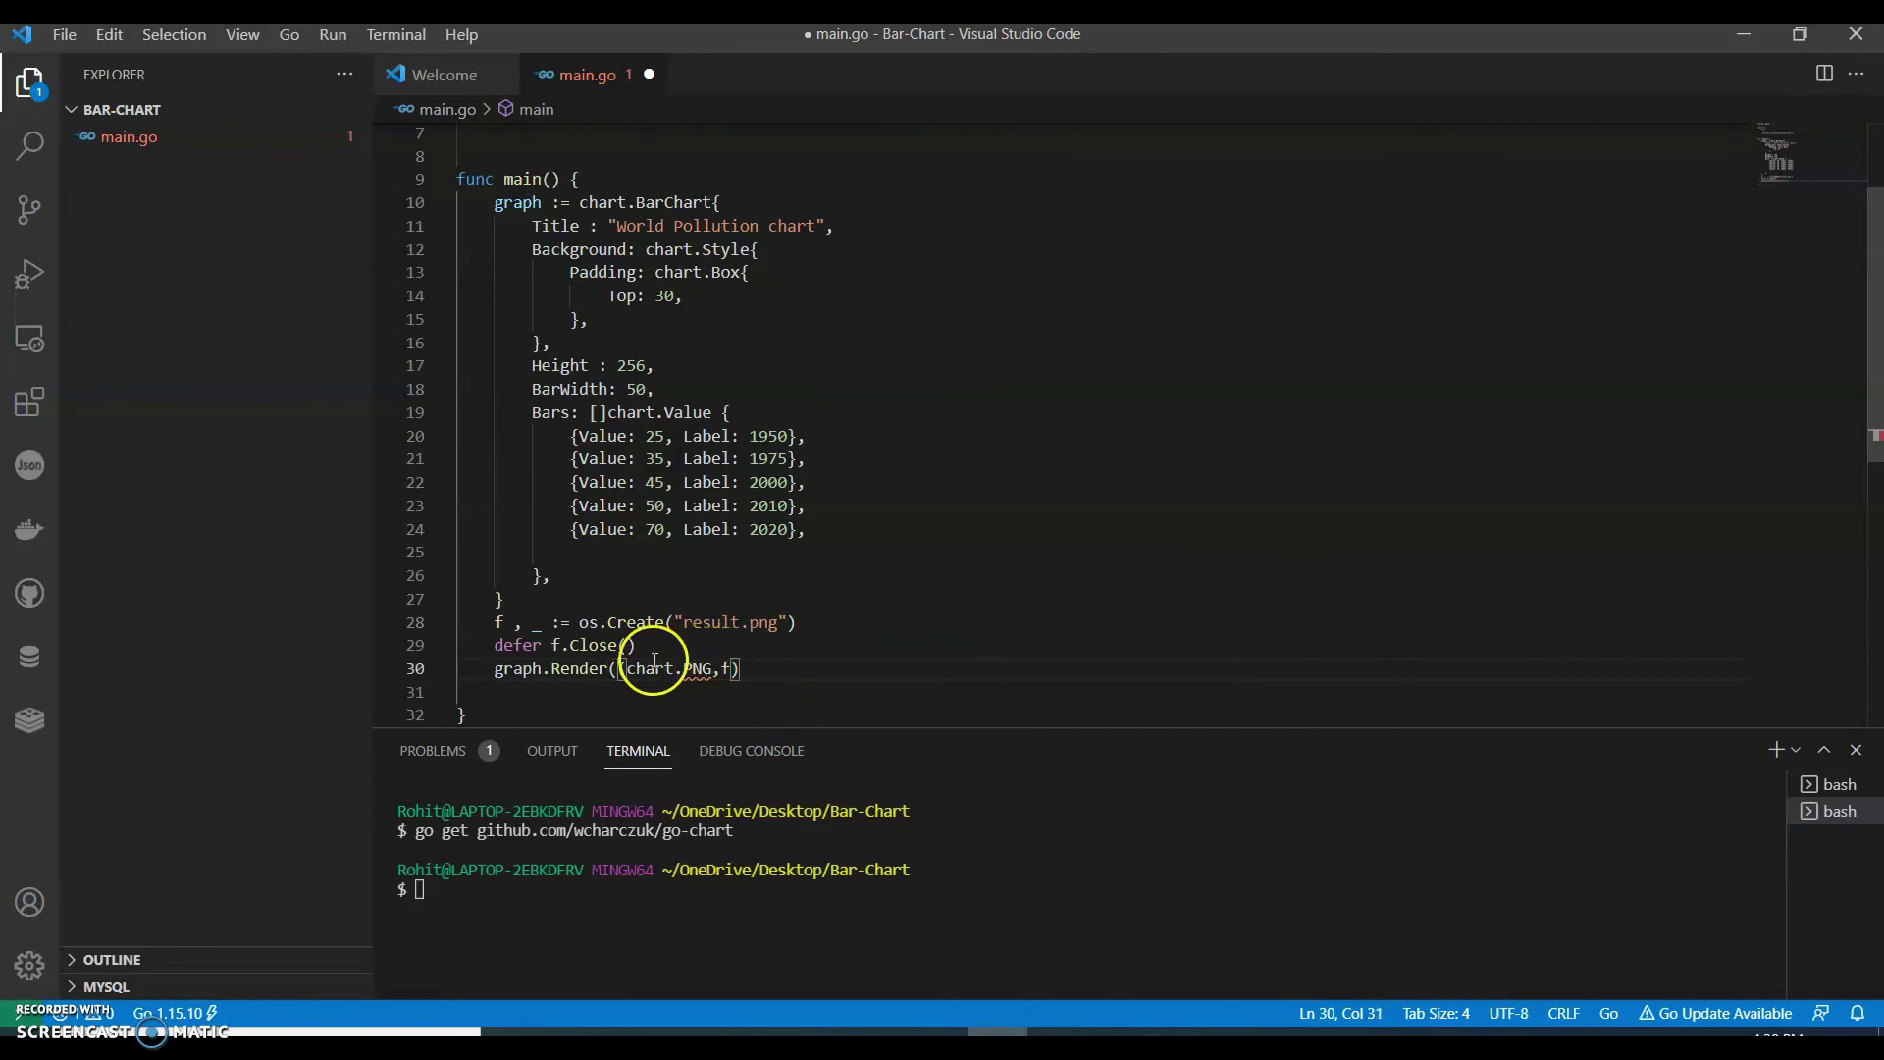
pyautogui.click(618, 669)
# Delete the stray opening parenthesis and save main.go to auto-format it.
pyautogui.press('Delete')
pyautogui.click(884, 652)
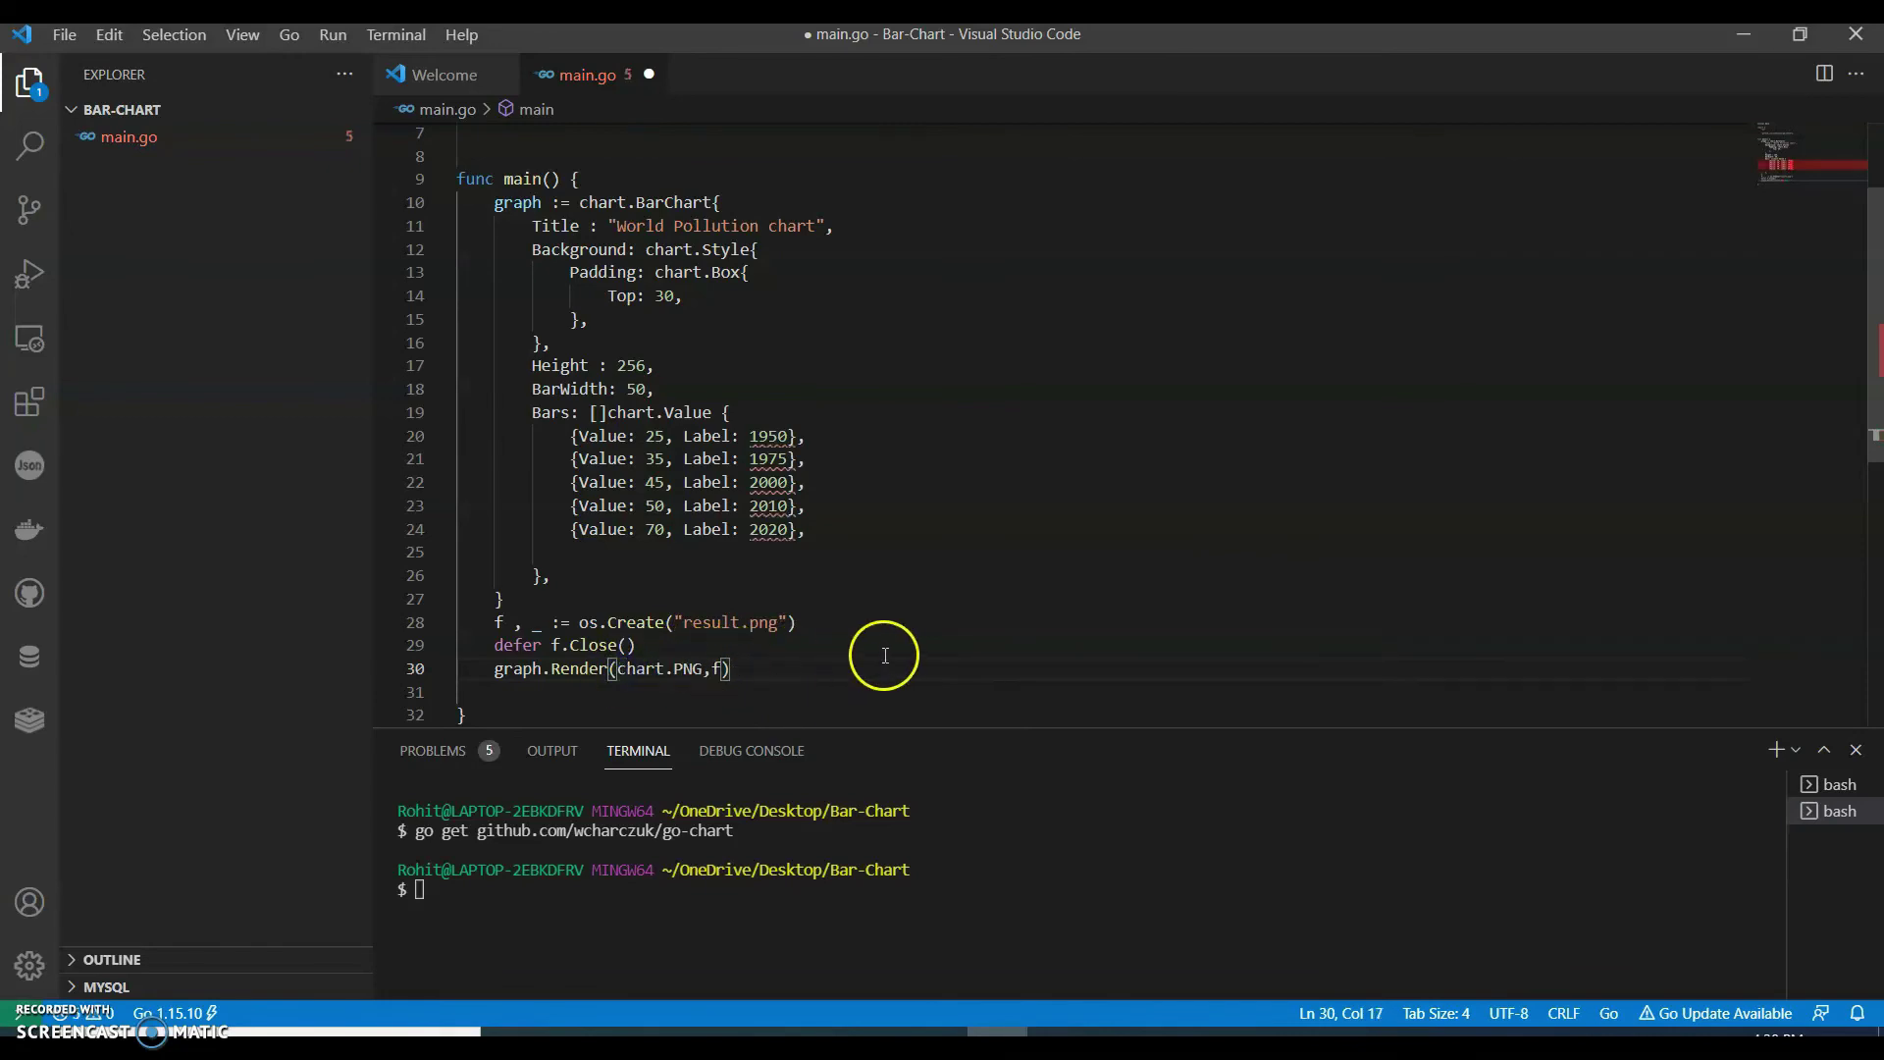
pyautogui.hotkey('ctrl', 's')
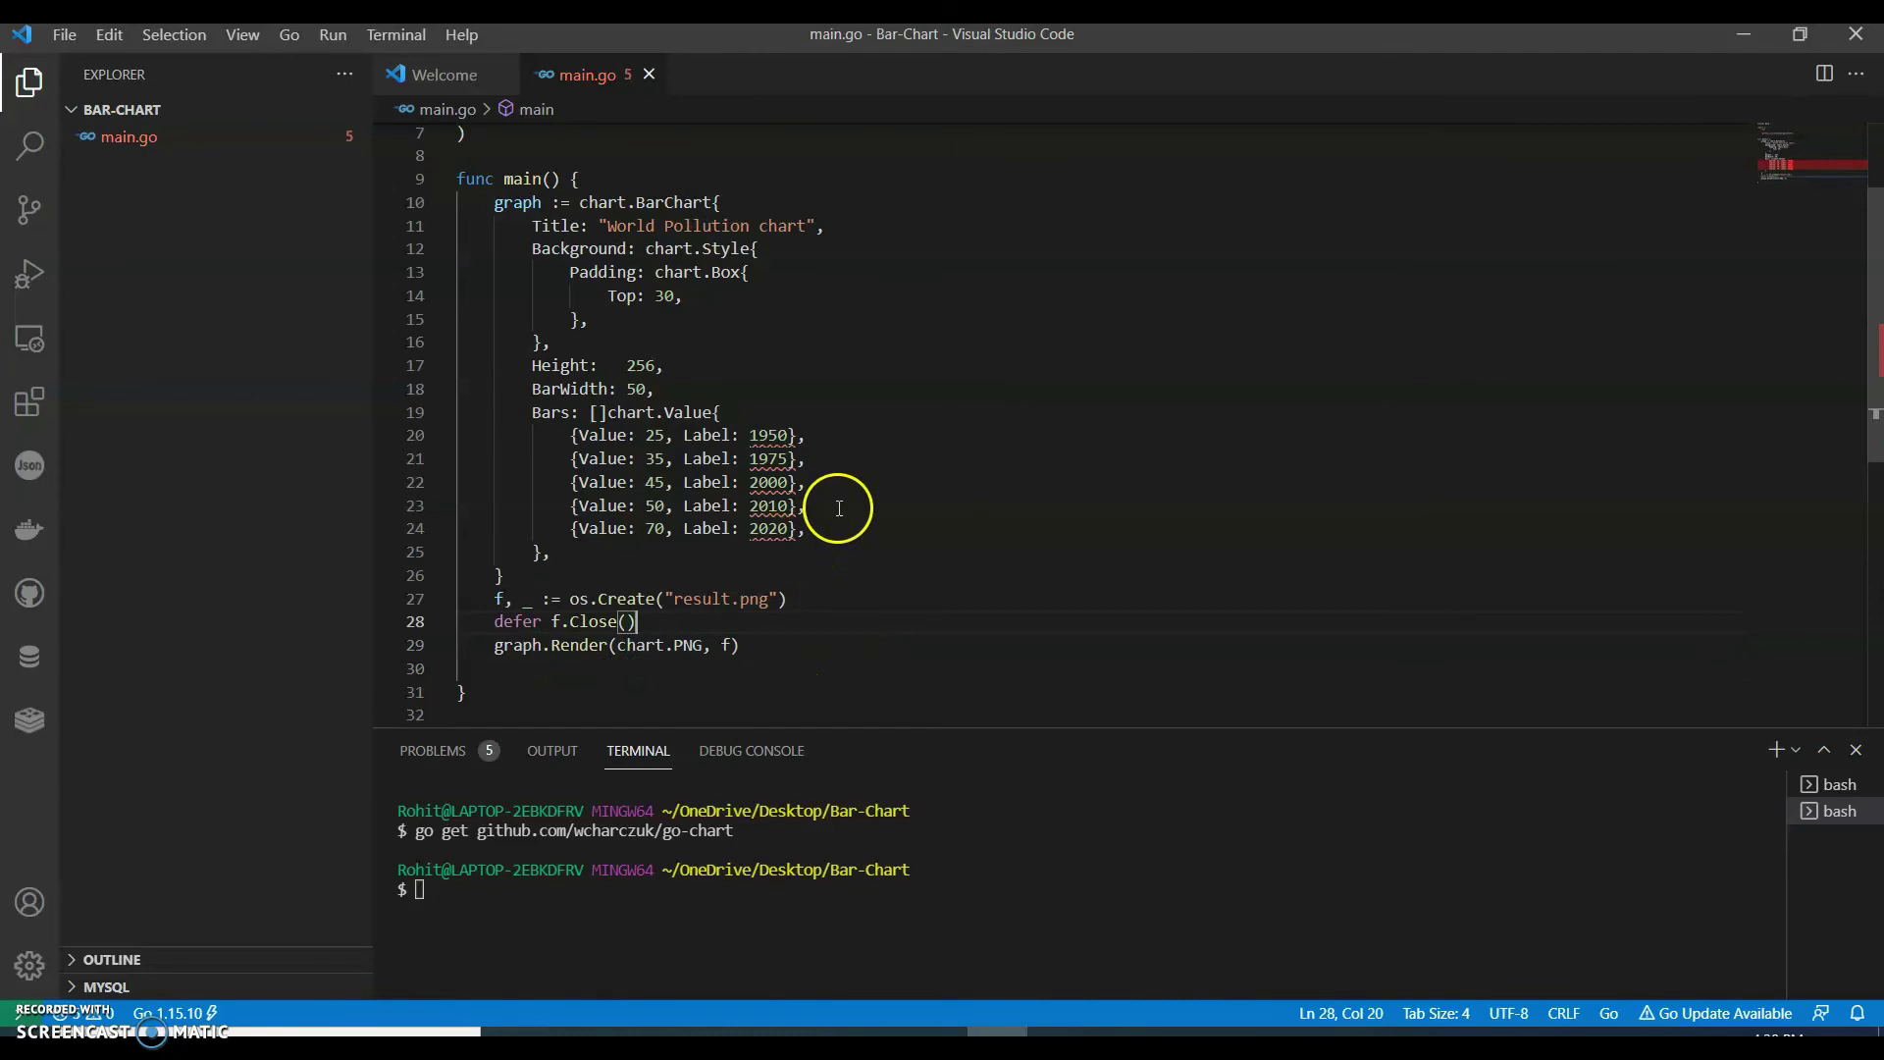
pyautogui.moveTo(769, 529)
pyautogui.scroll(1, 811, 560)
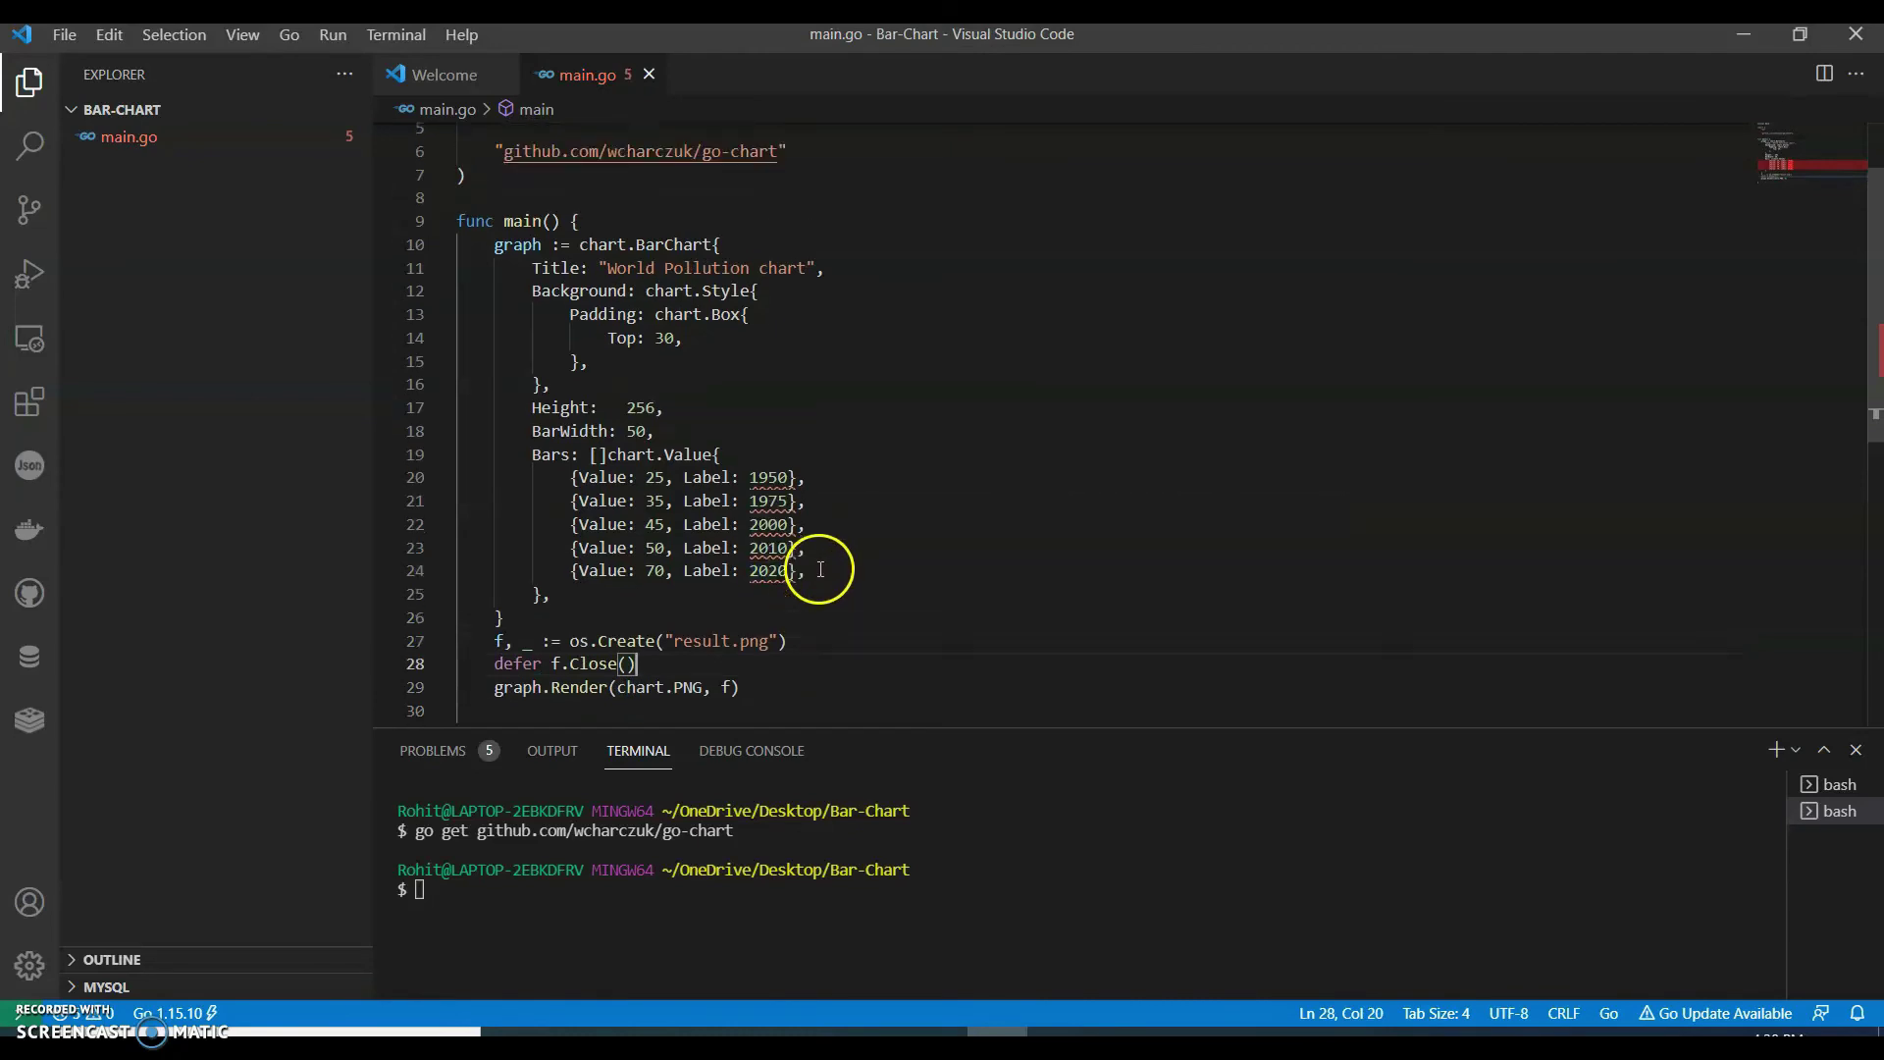
# Wrap the labels 1950 through 2020 in double quotes and save main.go.
pyautogui.click(751, 485)
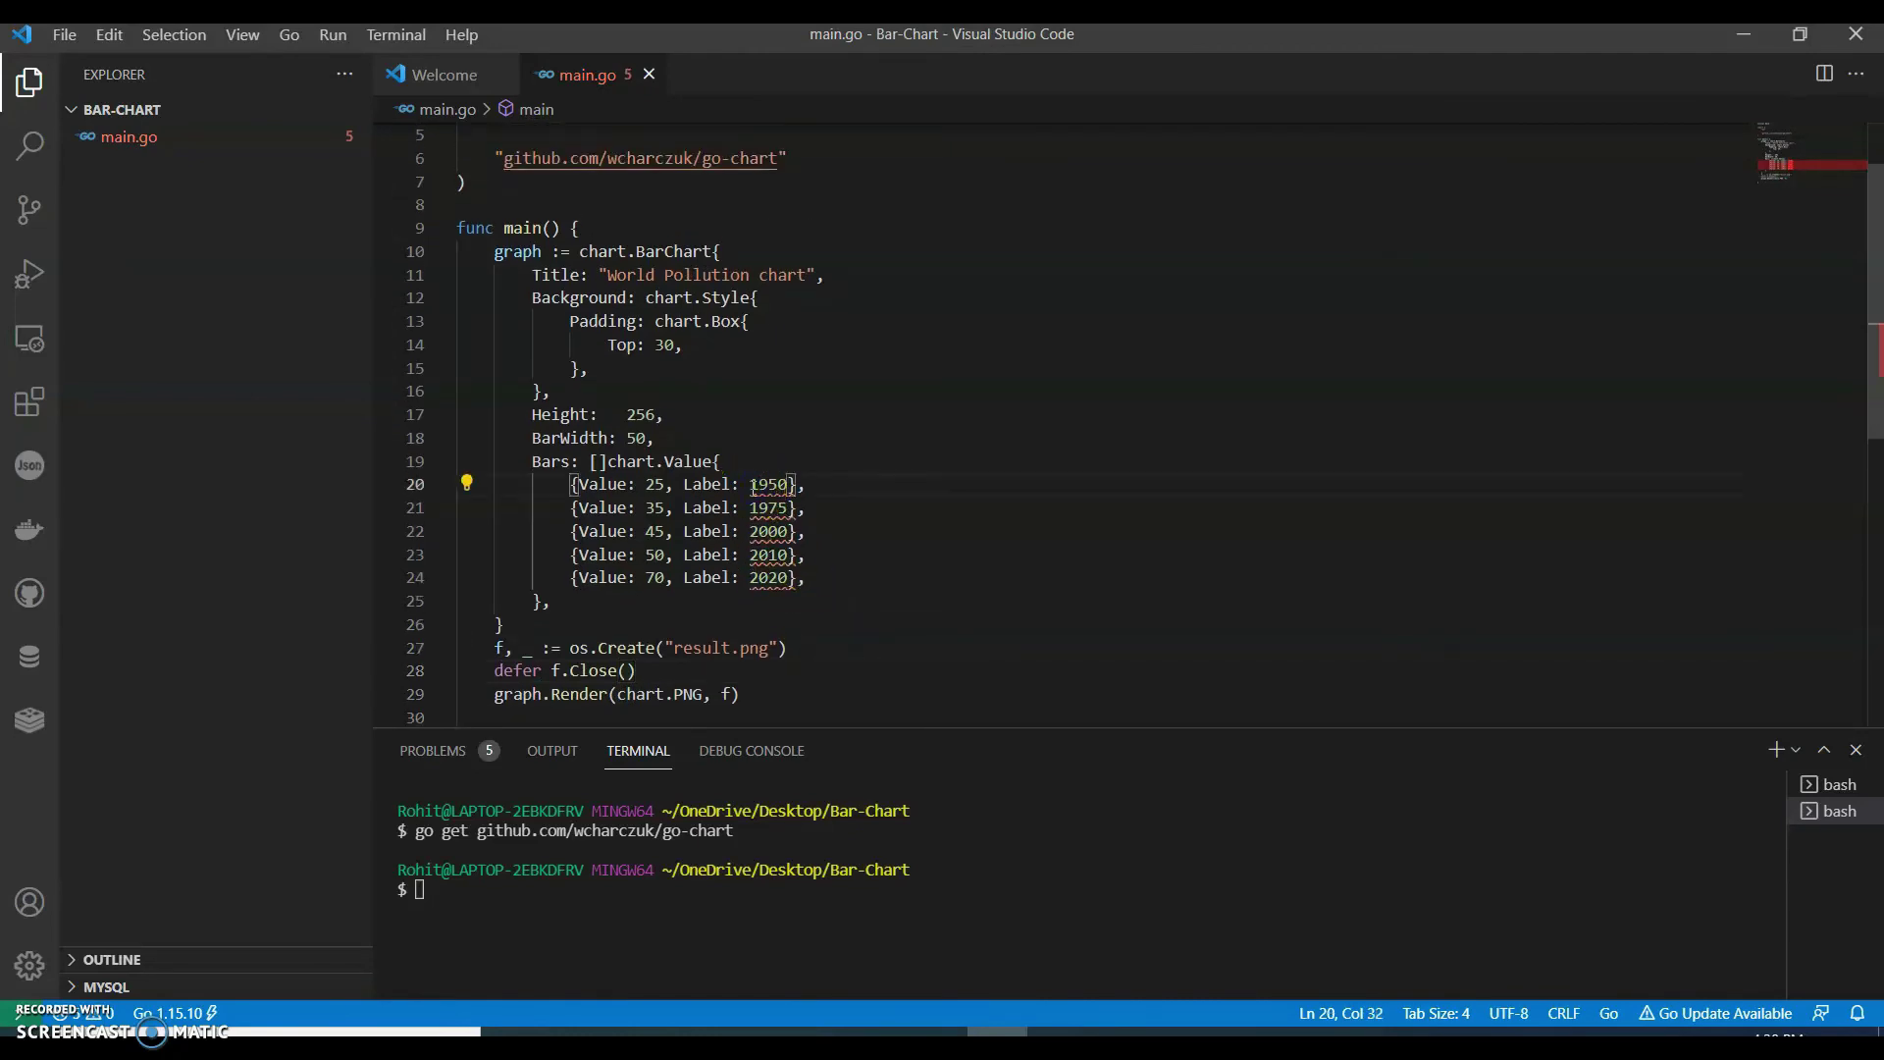
pyautogui.write('"')
pyautogui.click(789, 485)
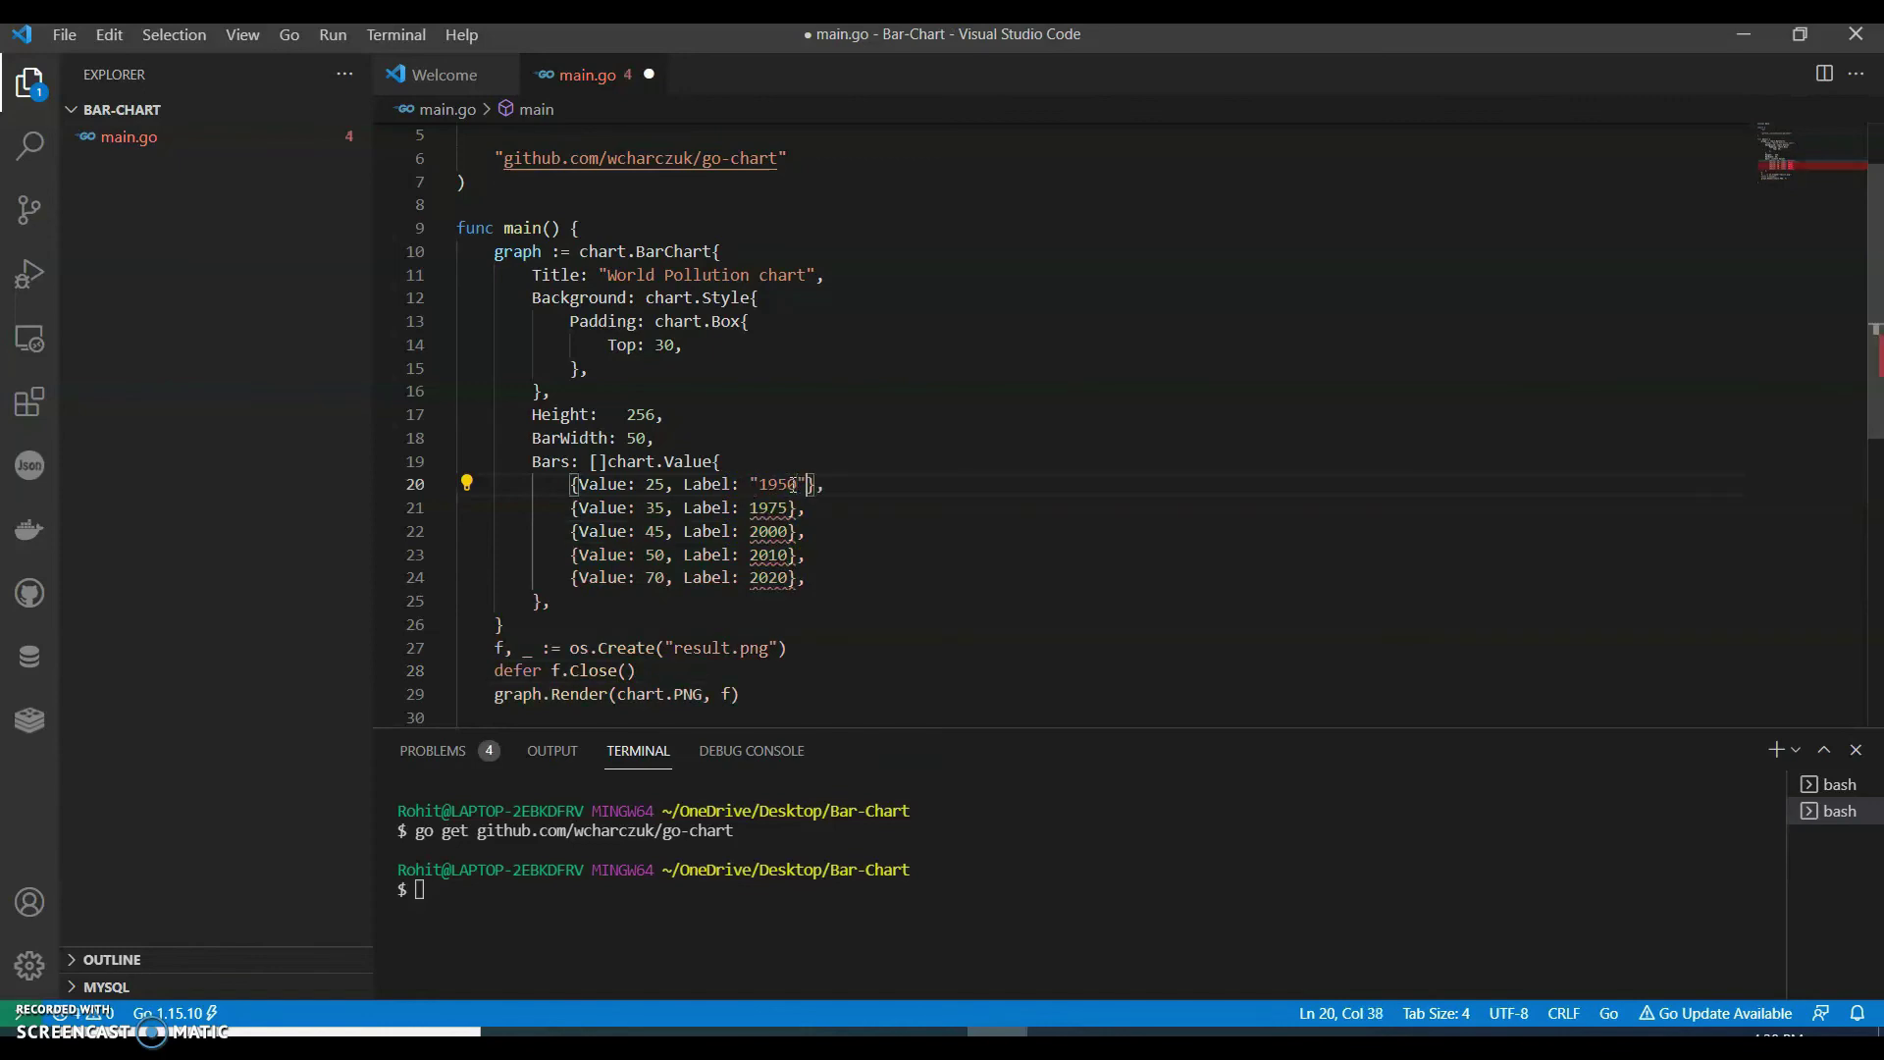
pyautogui.click(783, 506)
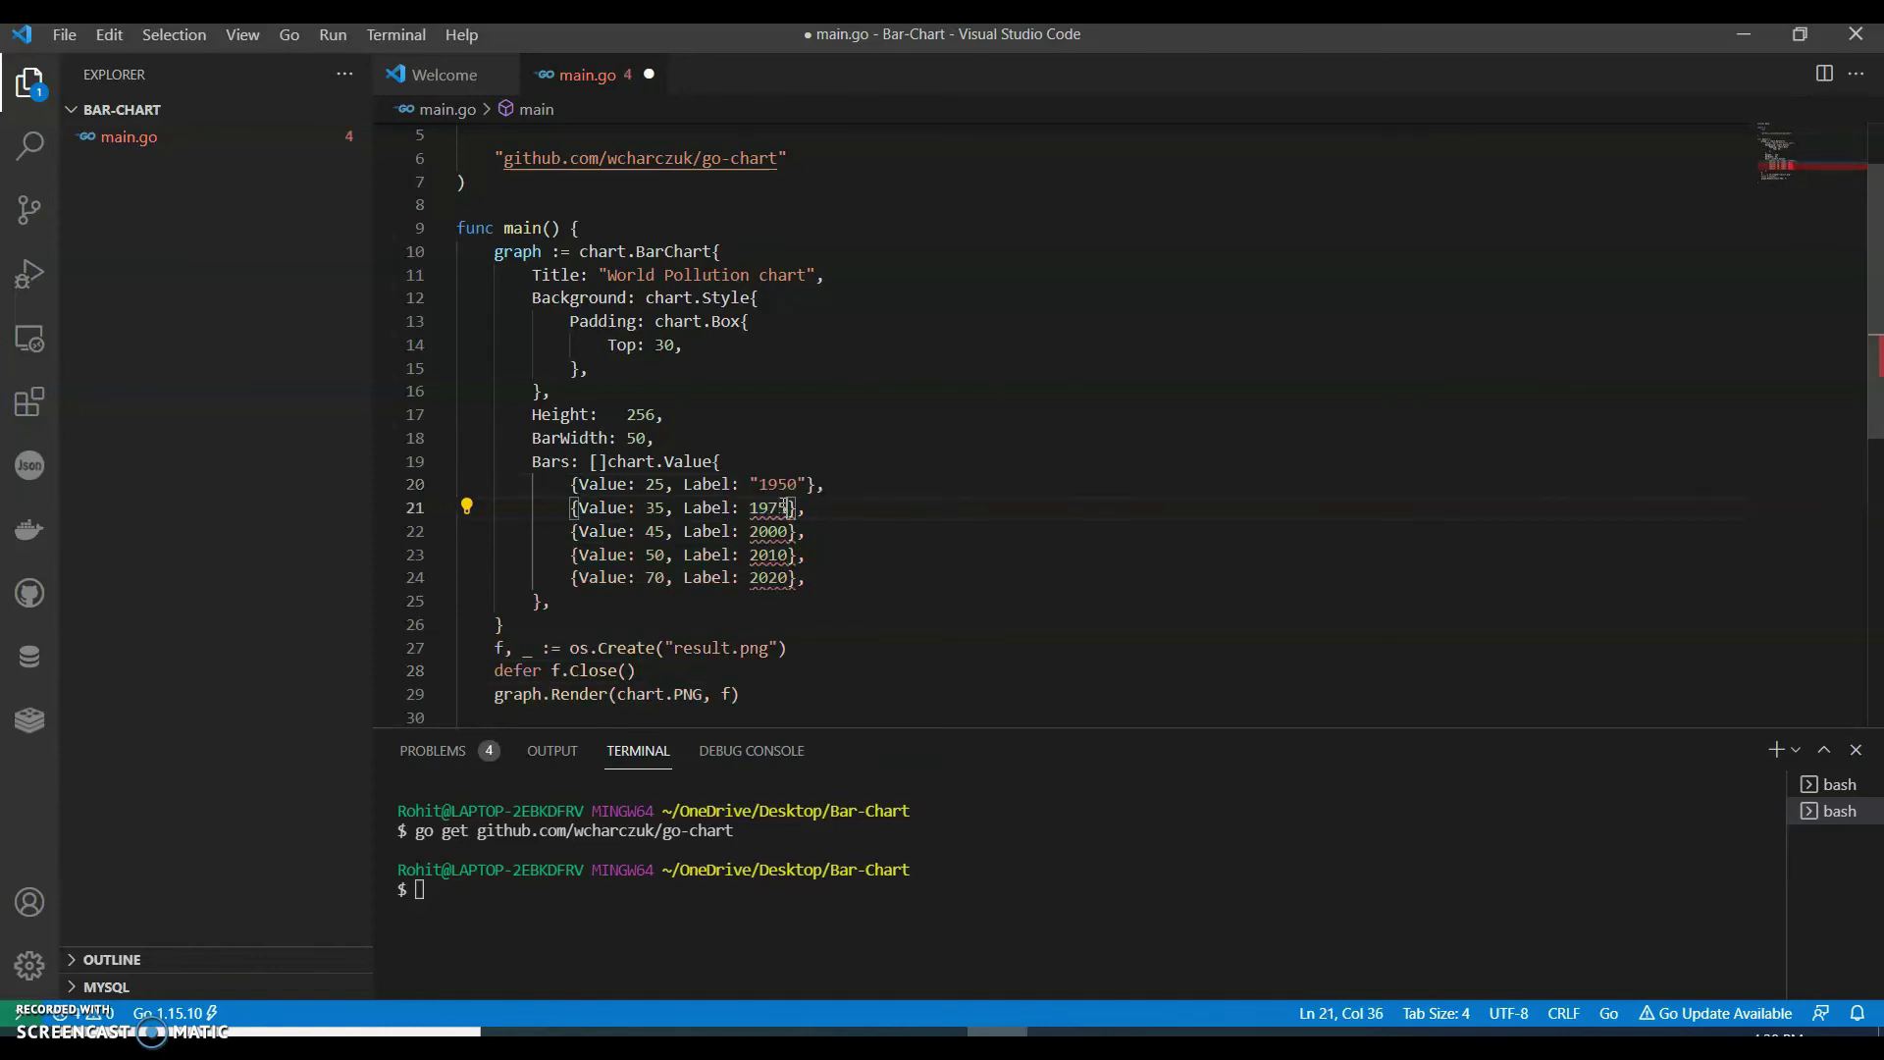
pyautogui.write('"')
pyautogui.doubleClick(771, 530)
pyautogui.write('"')
pyautogui.doubleClick(772, 553)
pyautogui.write('"')
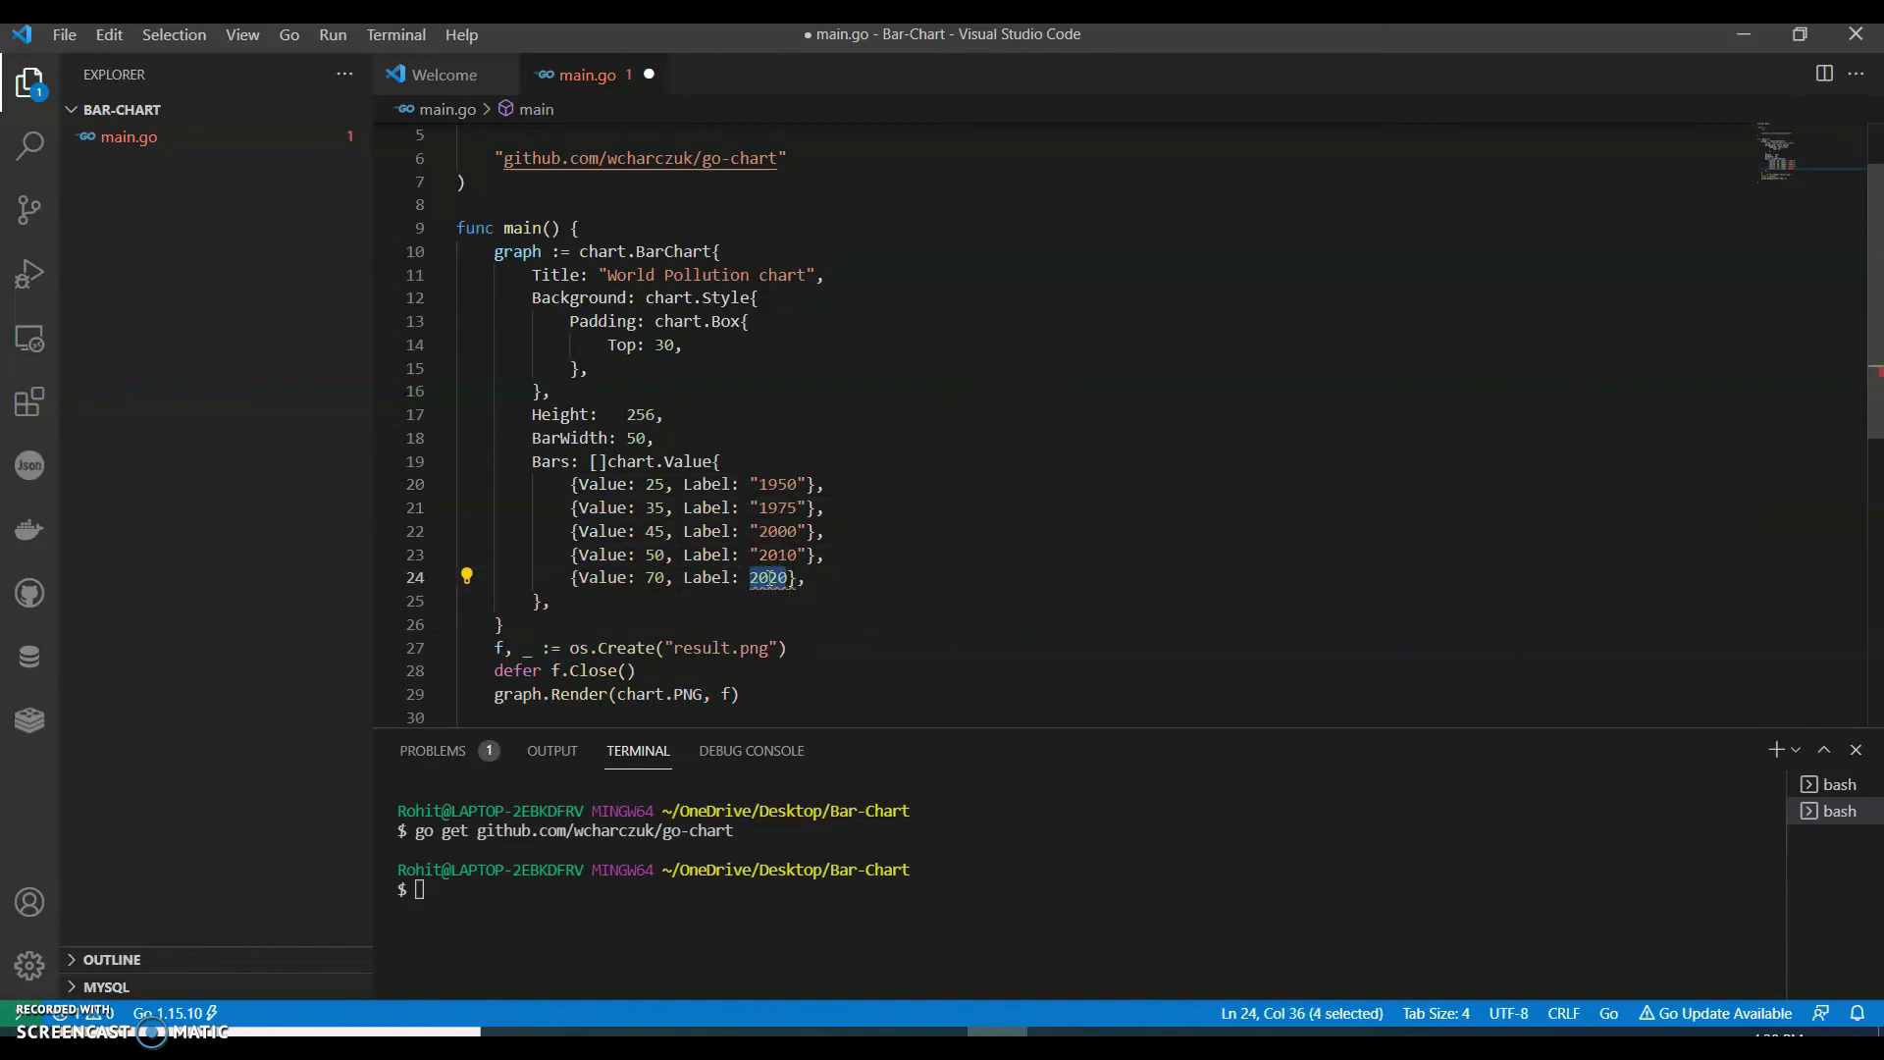
pyautogui.write('"')
pyautogui.click(800, 578)
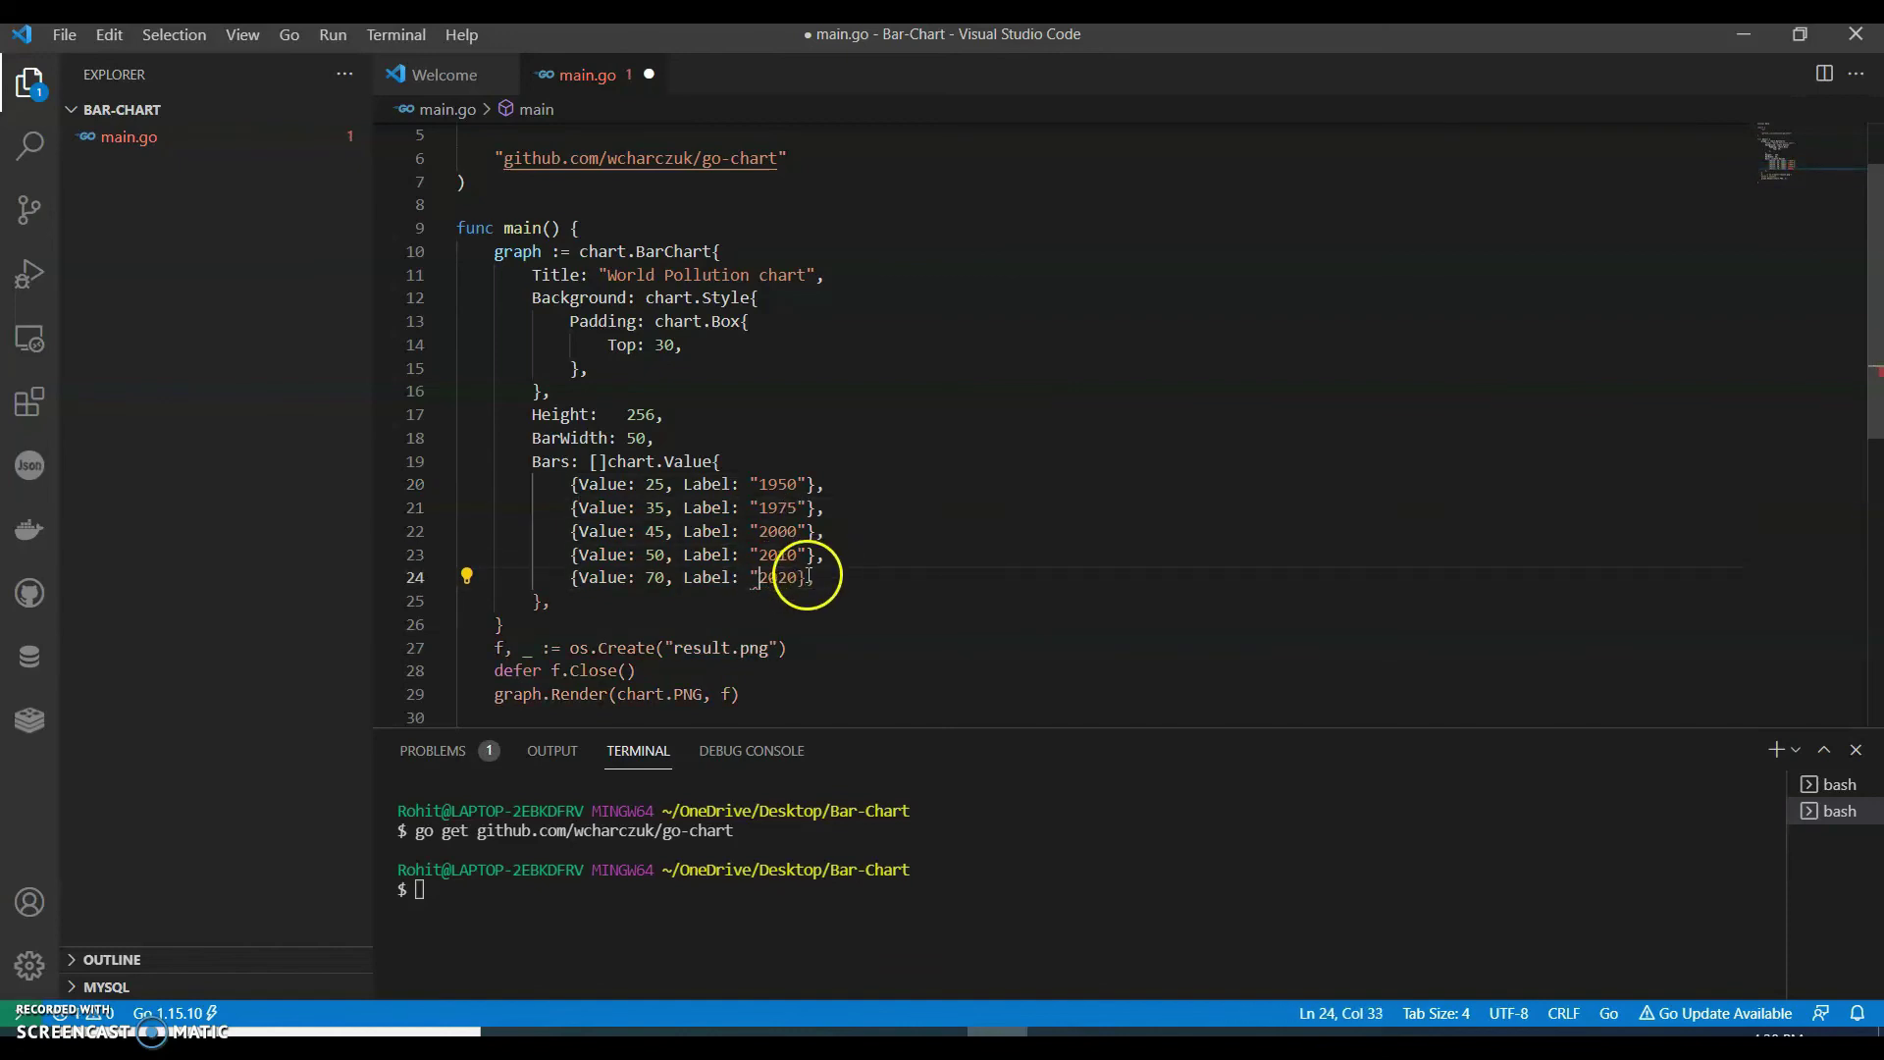
pyautogui.write('"')
pyautogui.click(829, 579)
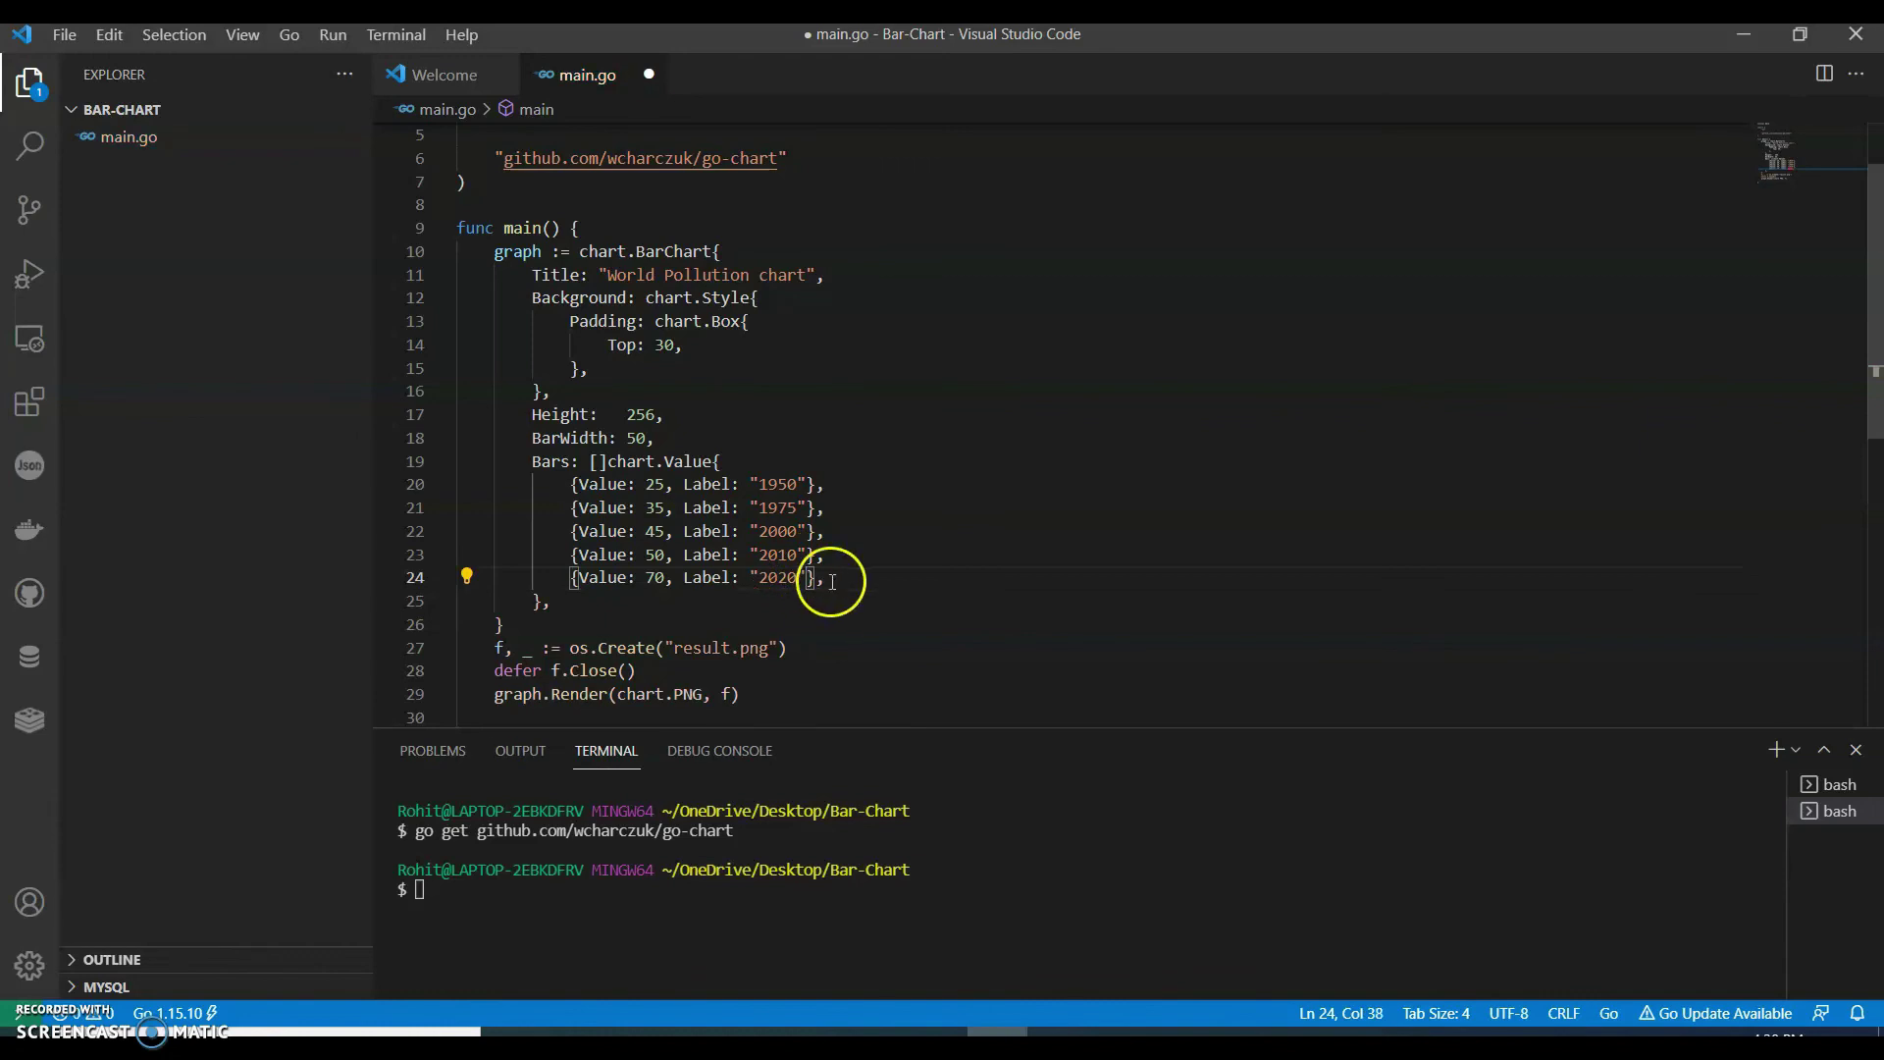
pyautogui.press('Down')
pyautogui.hotkey('ctrl', 's')
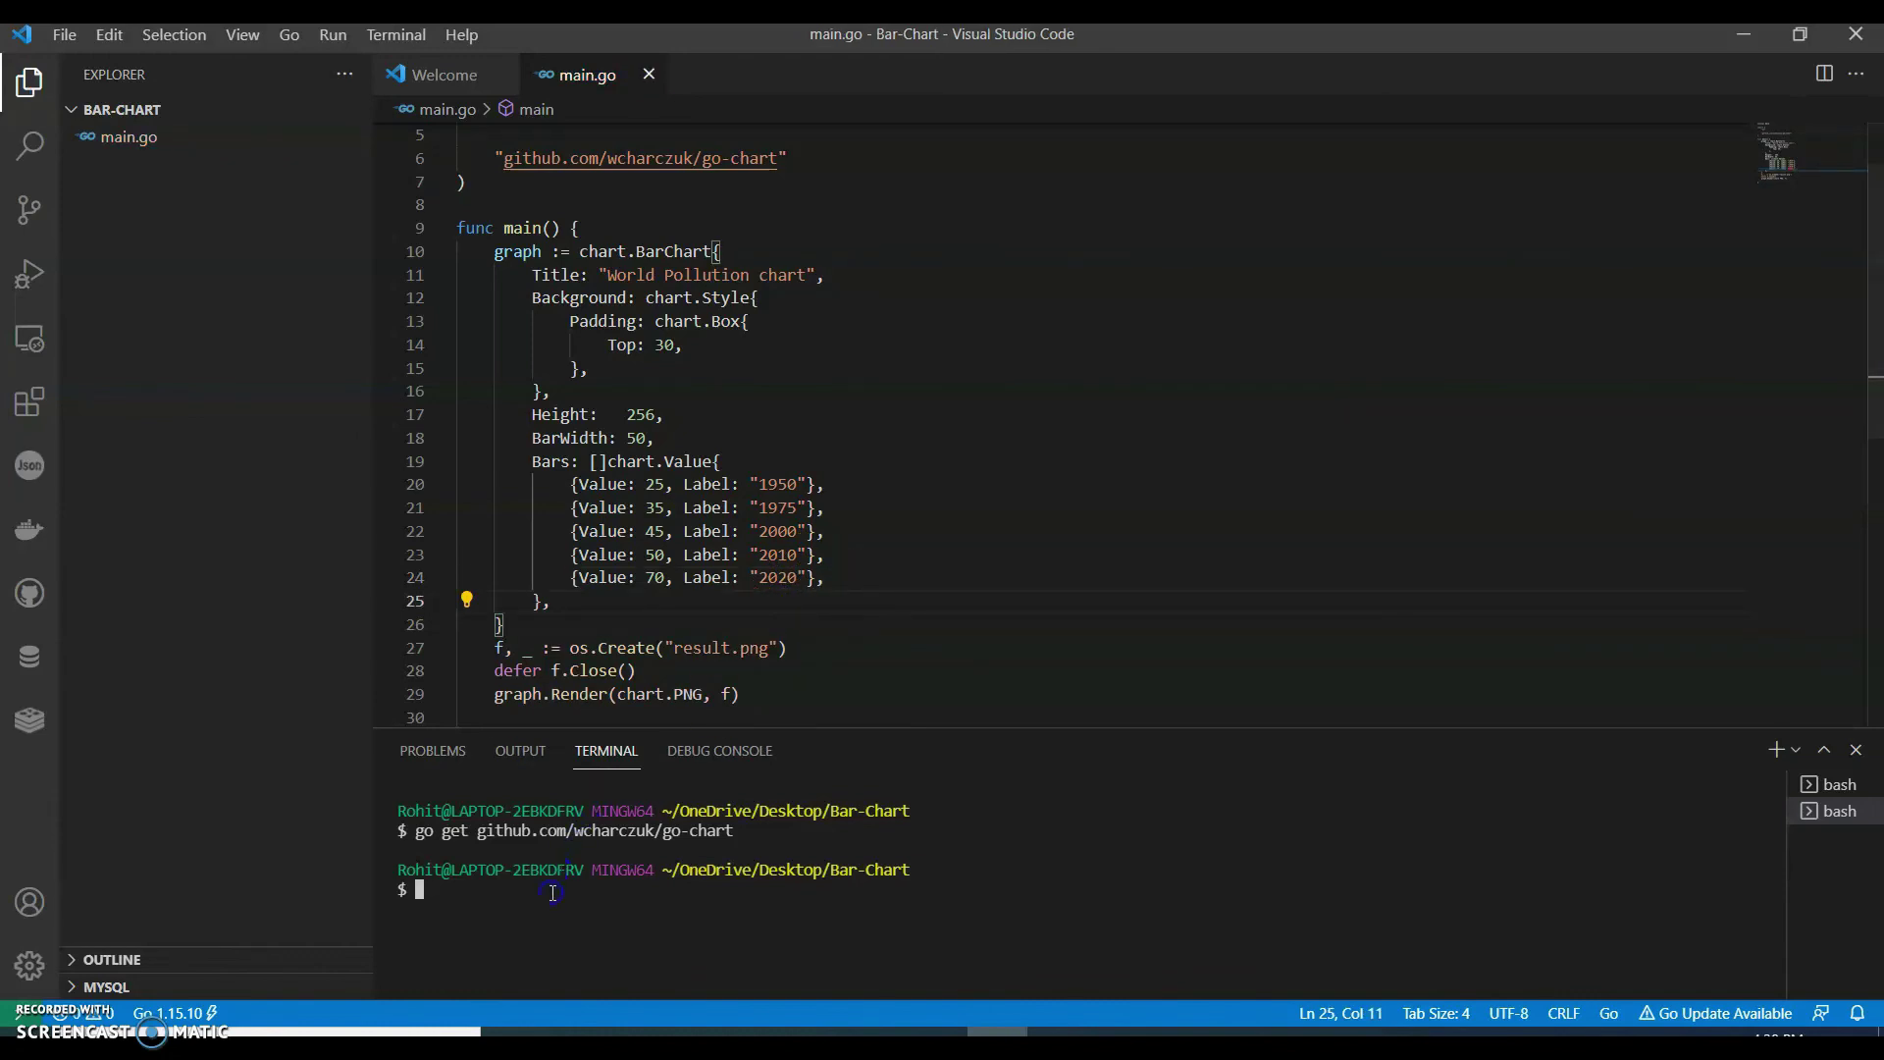
# Run go run main.go, view the World Pollution chart in result.png, then reopen main.go.
pyautogui.click(551, 893)
pyautogui.write('go run main.go')
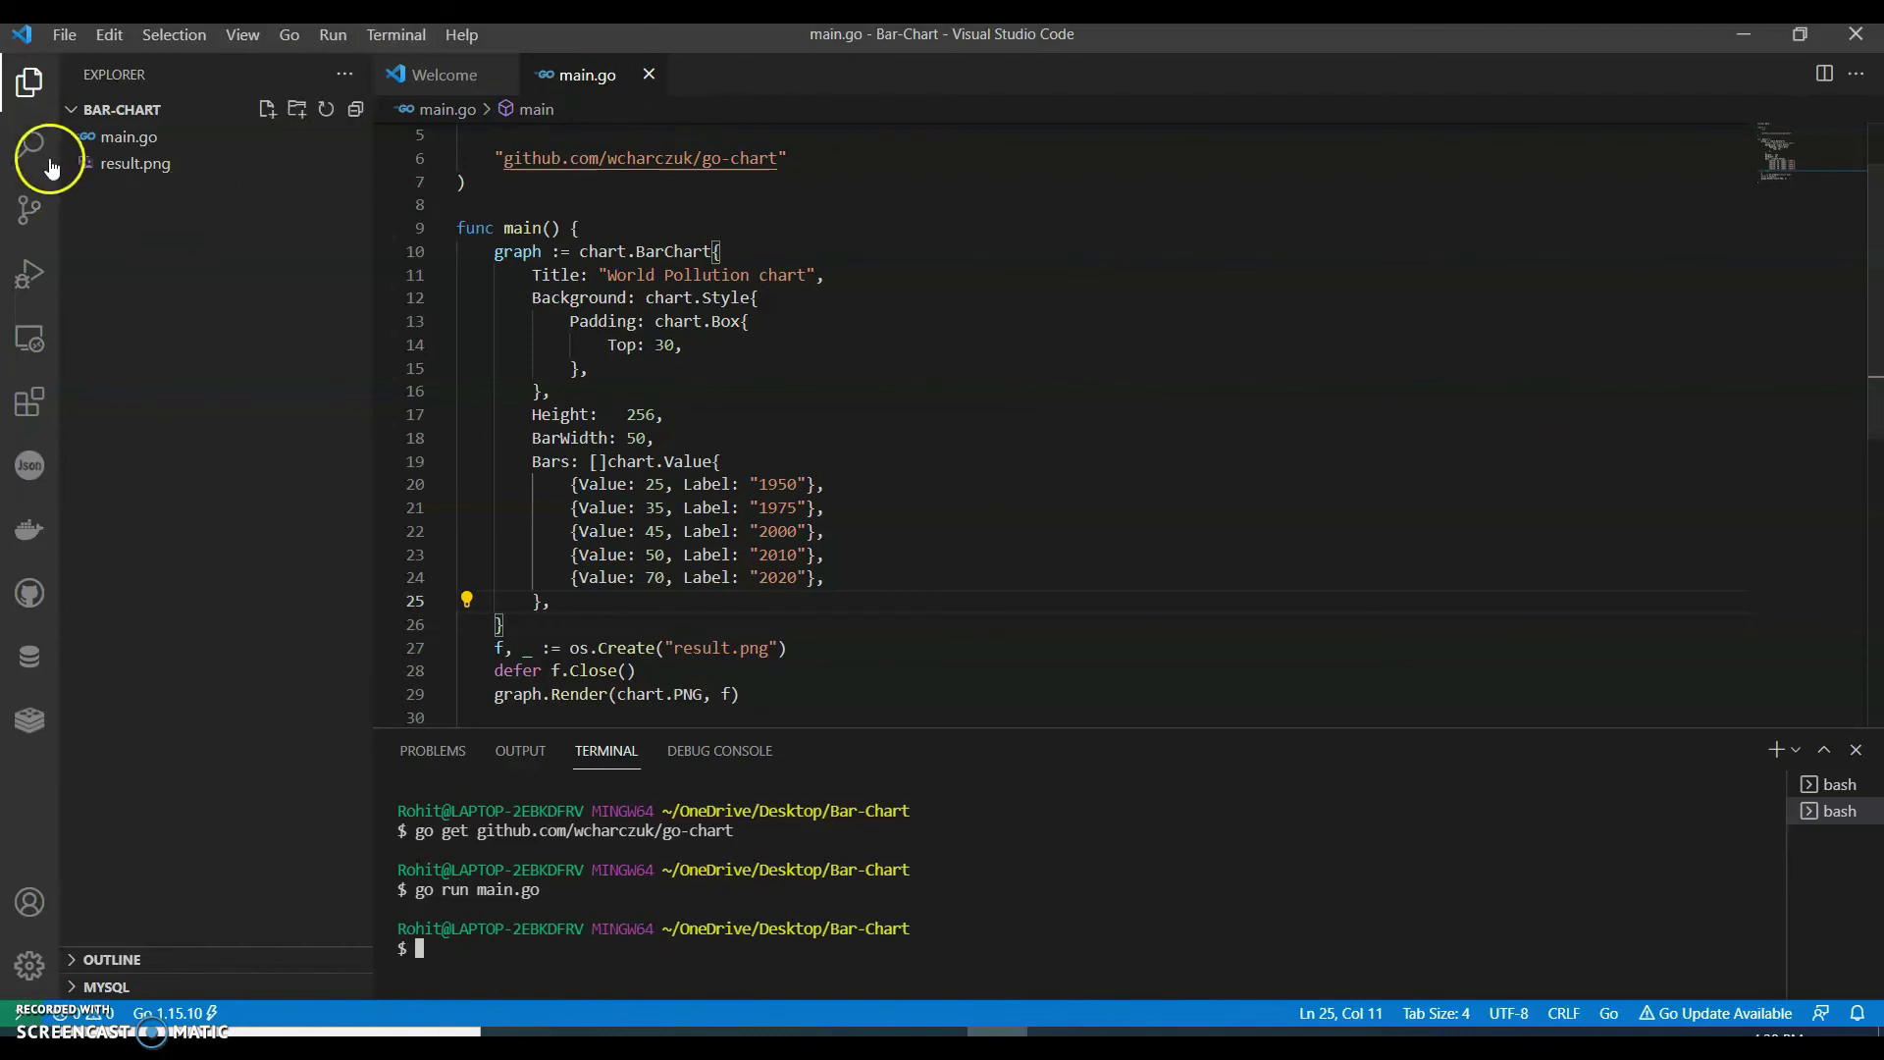
pyautogui.click(132, 162)
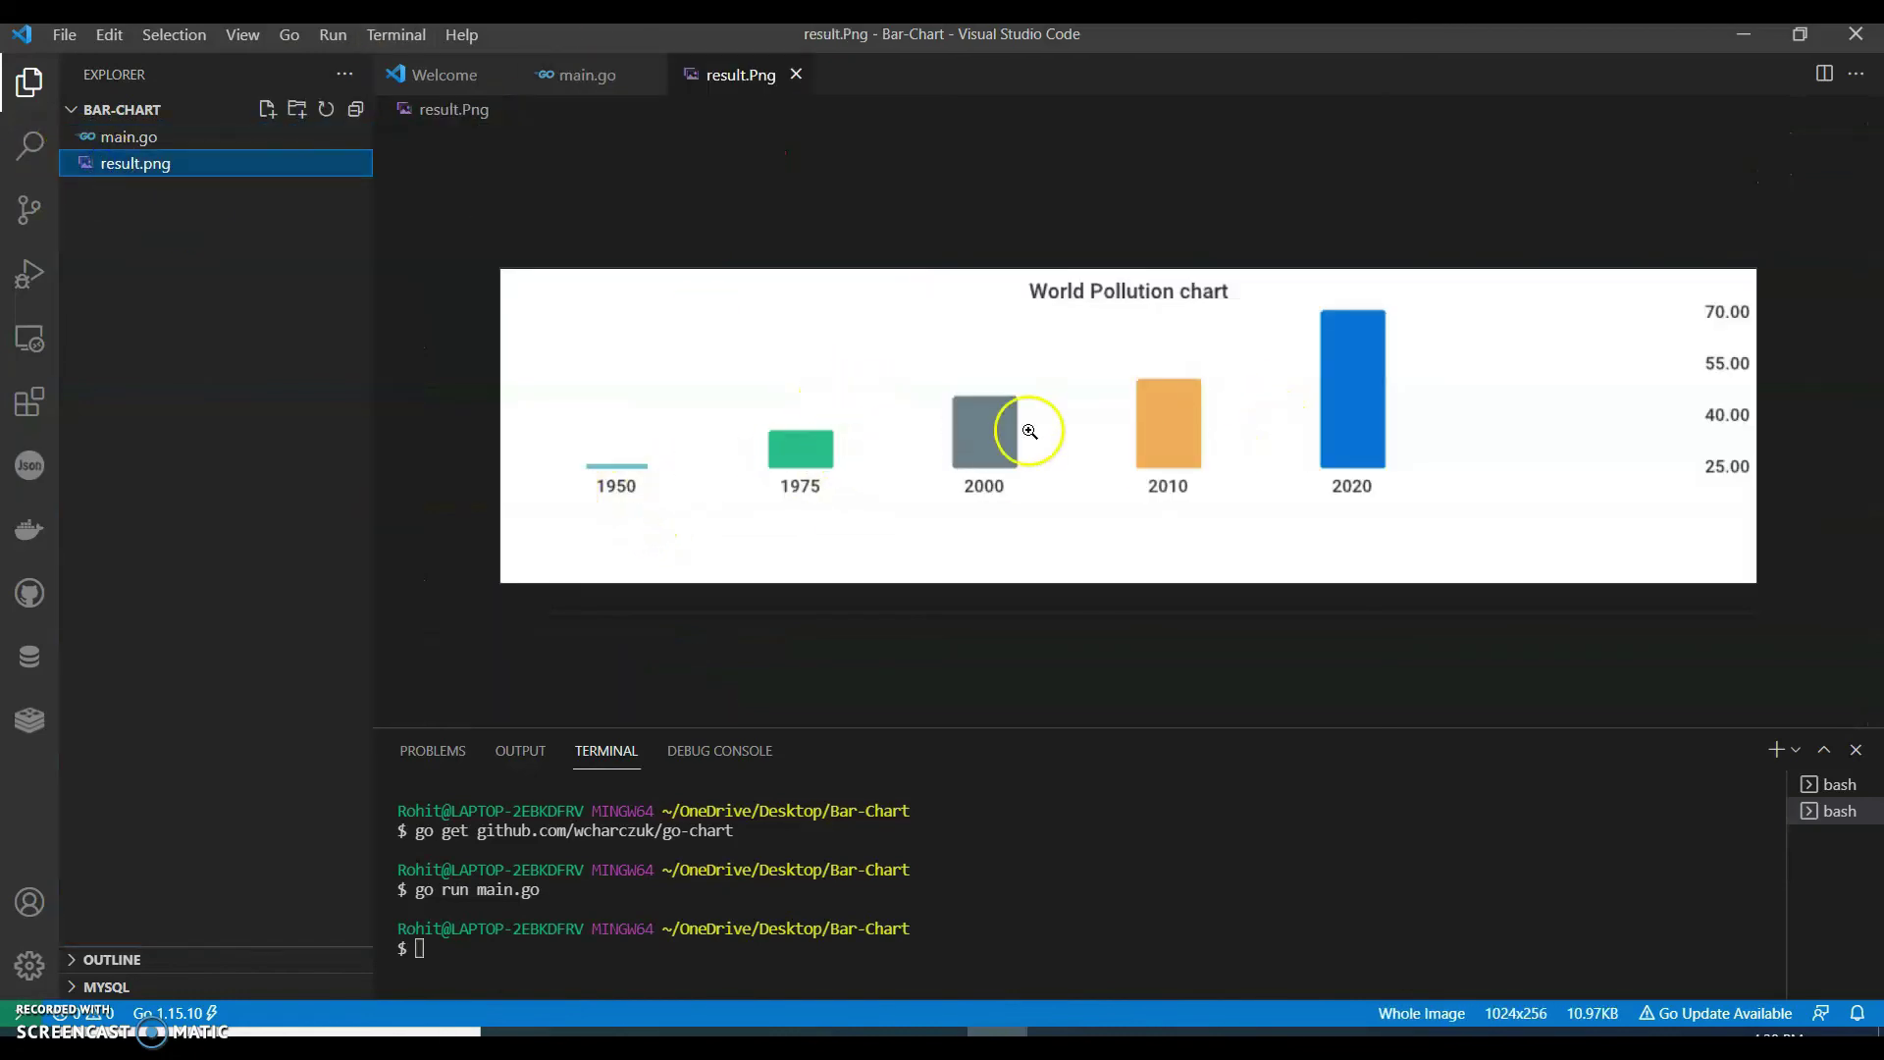
pyautogui.click(162, 136)
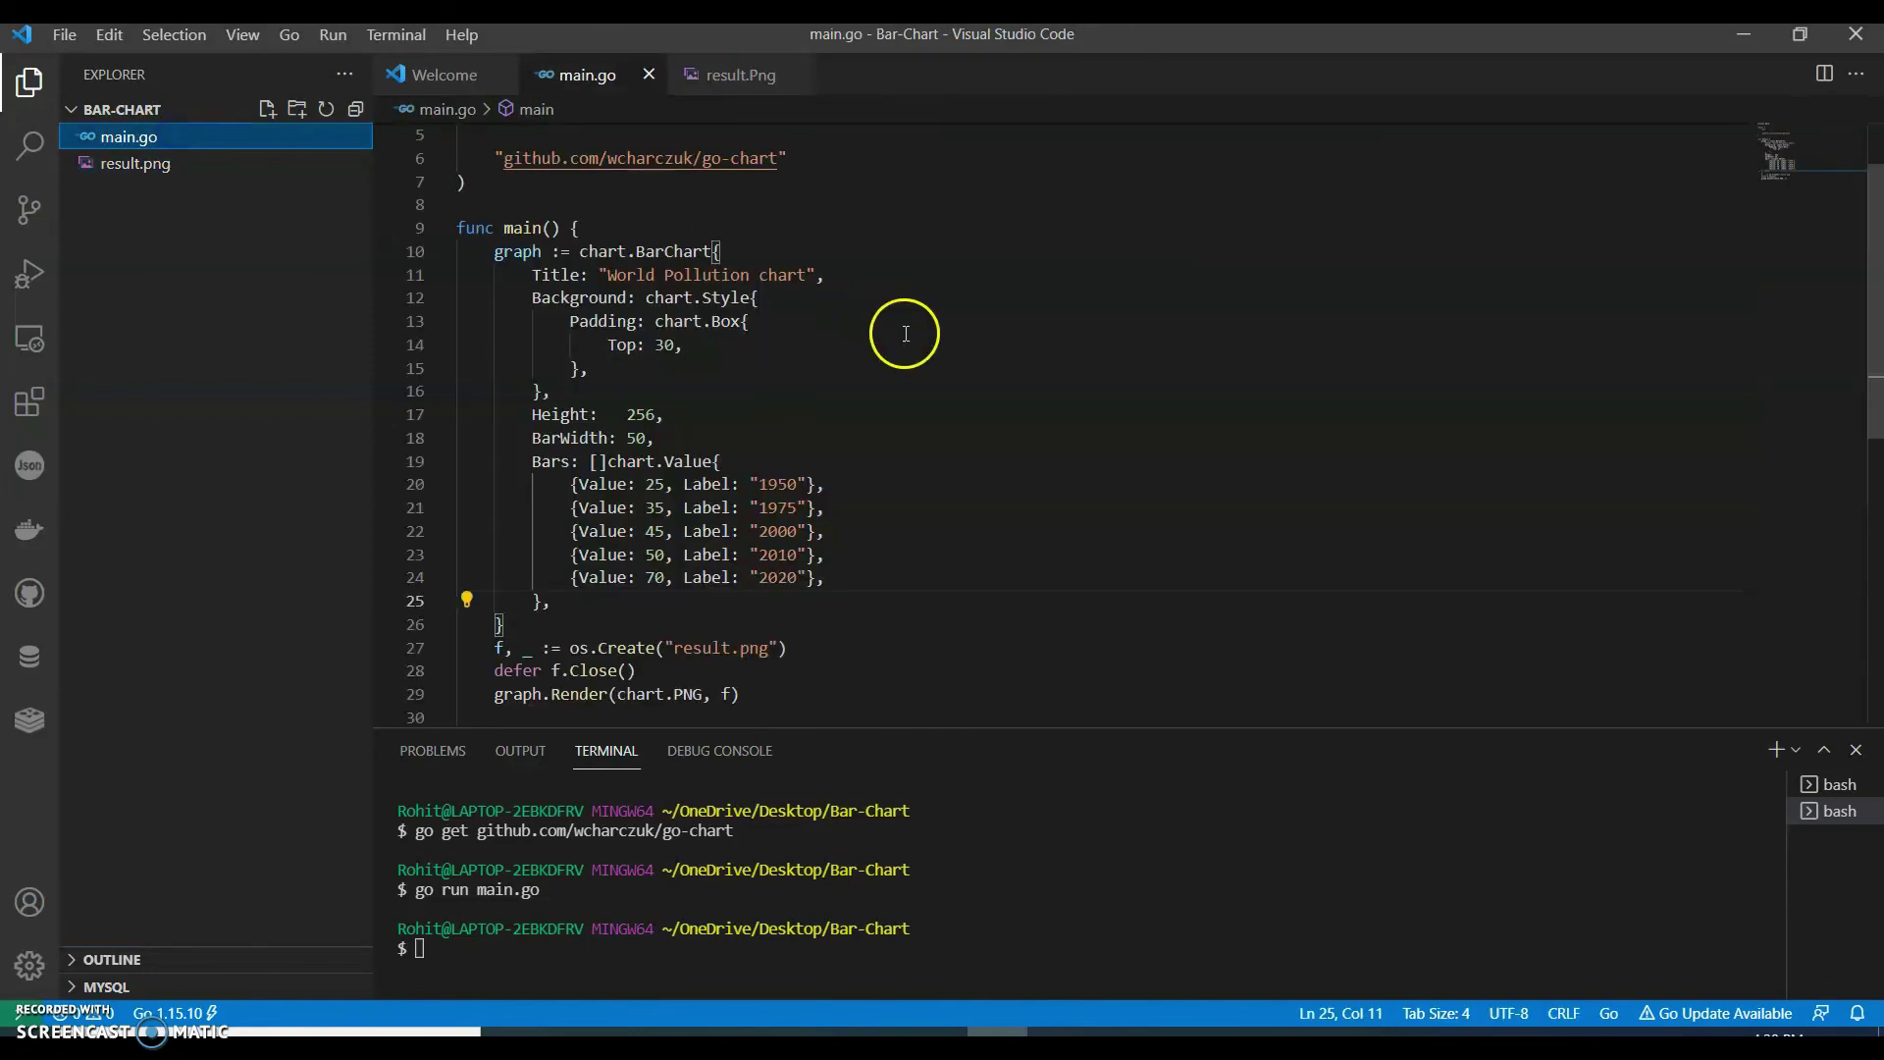
# Set the 1950 bar to 45, save, rerun go run main.go, and view result.png.
pyautogui.click(647, 483)
pyautogui.press('BackSpace')
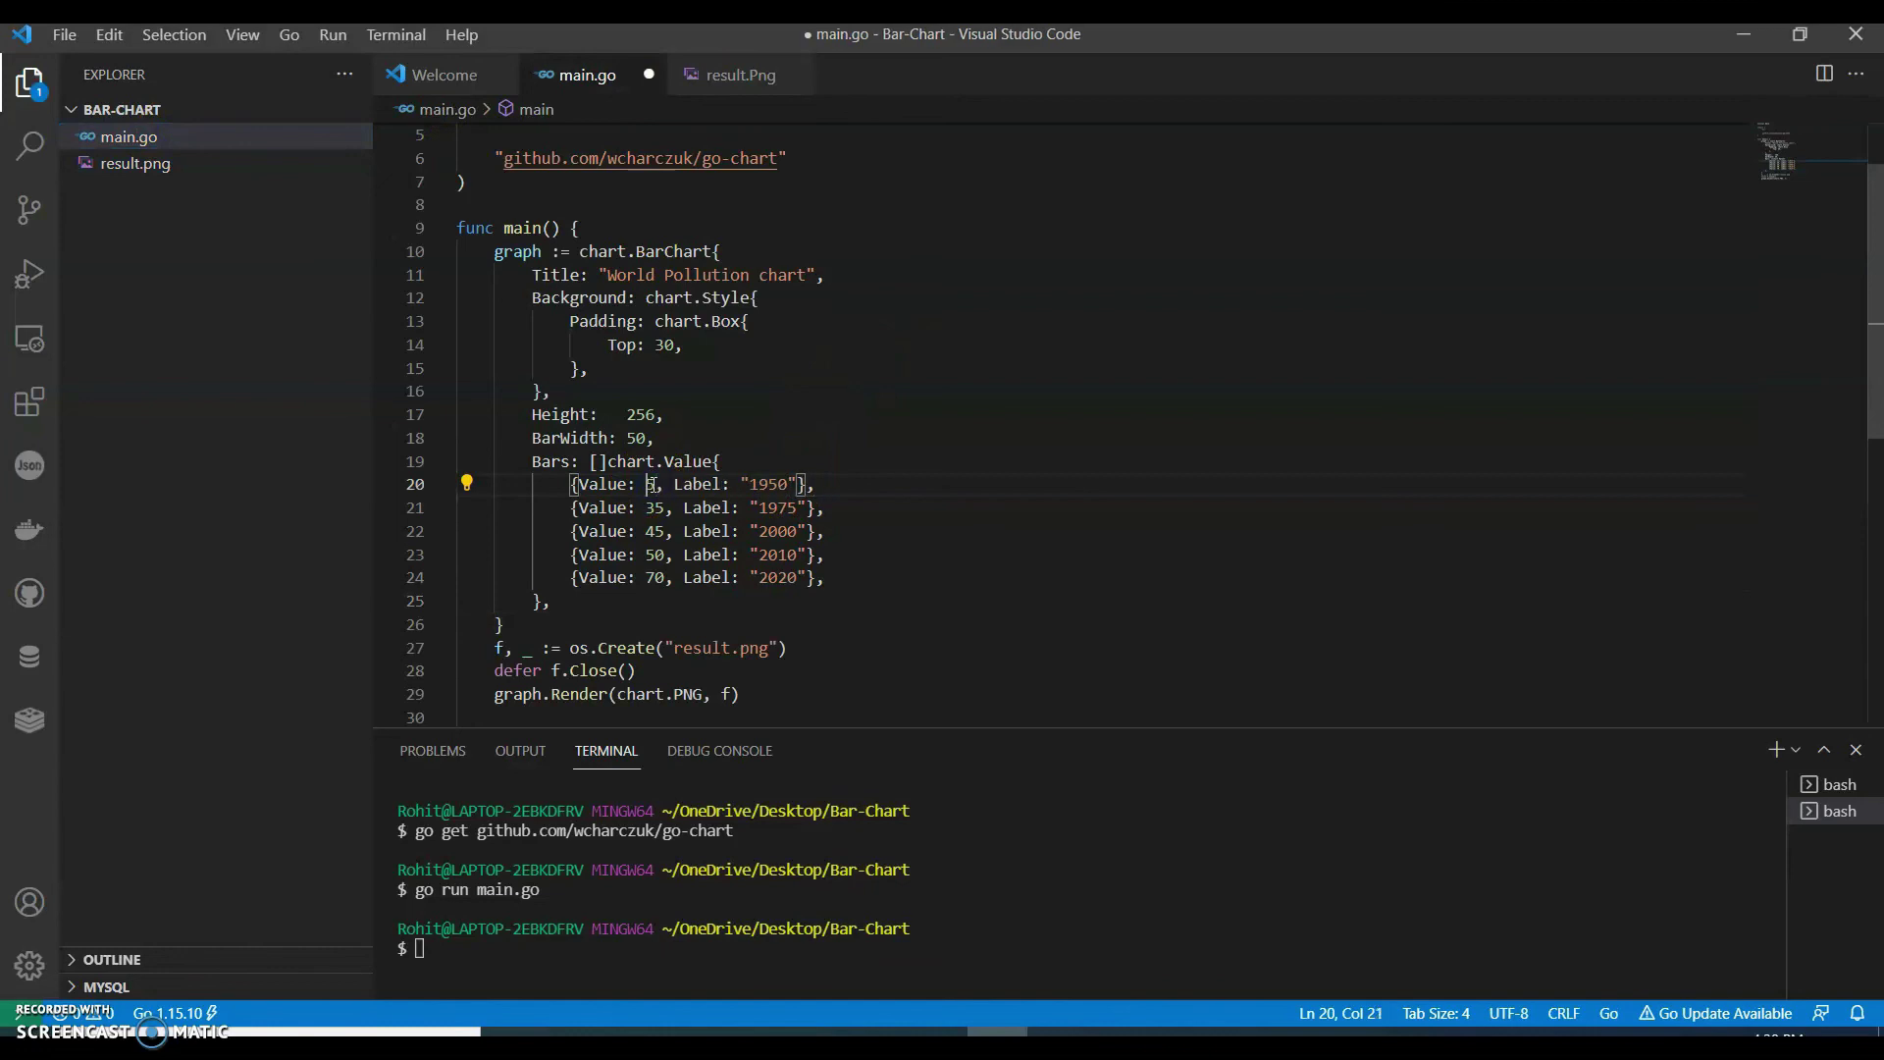
pyautogui.write('4')
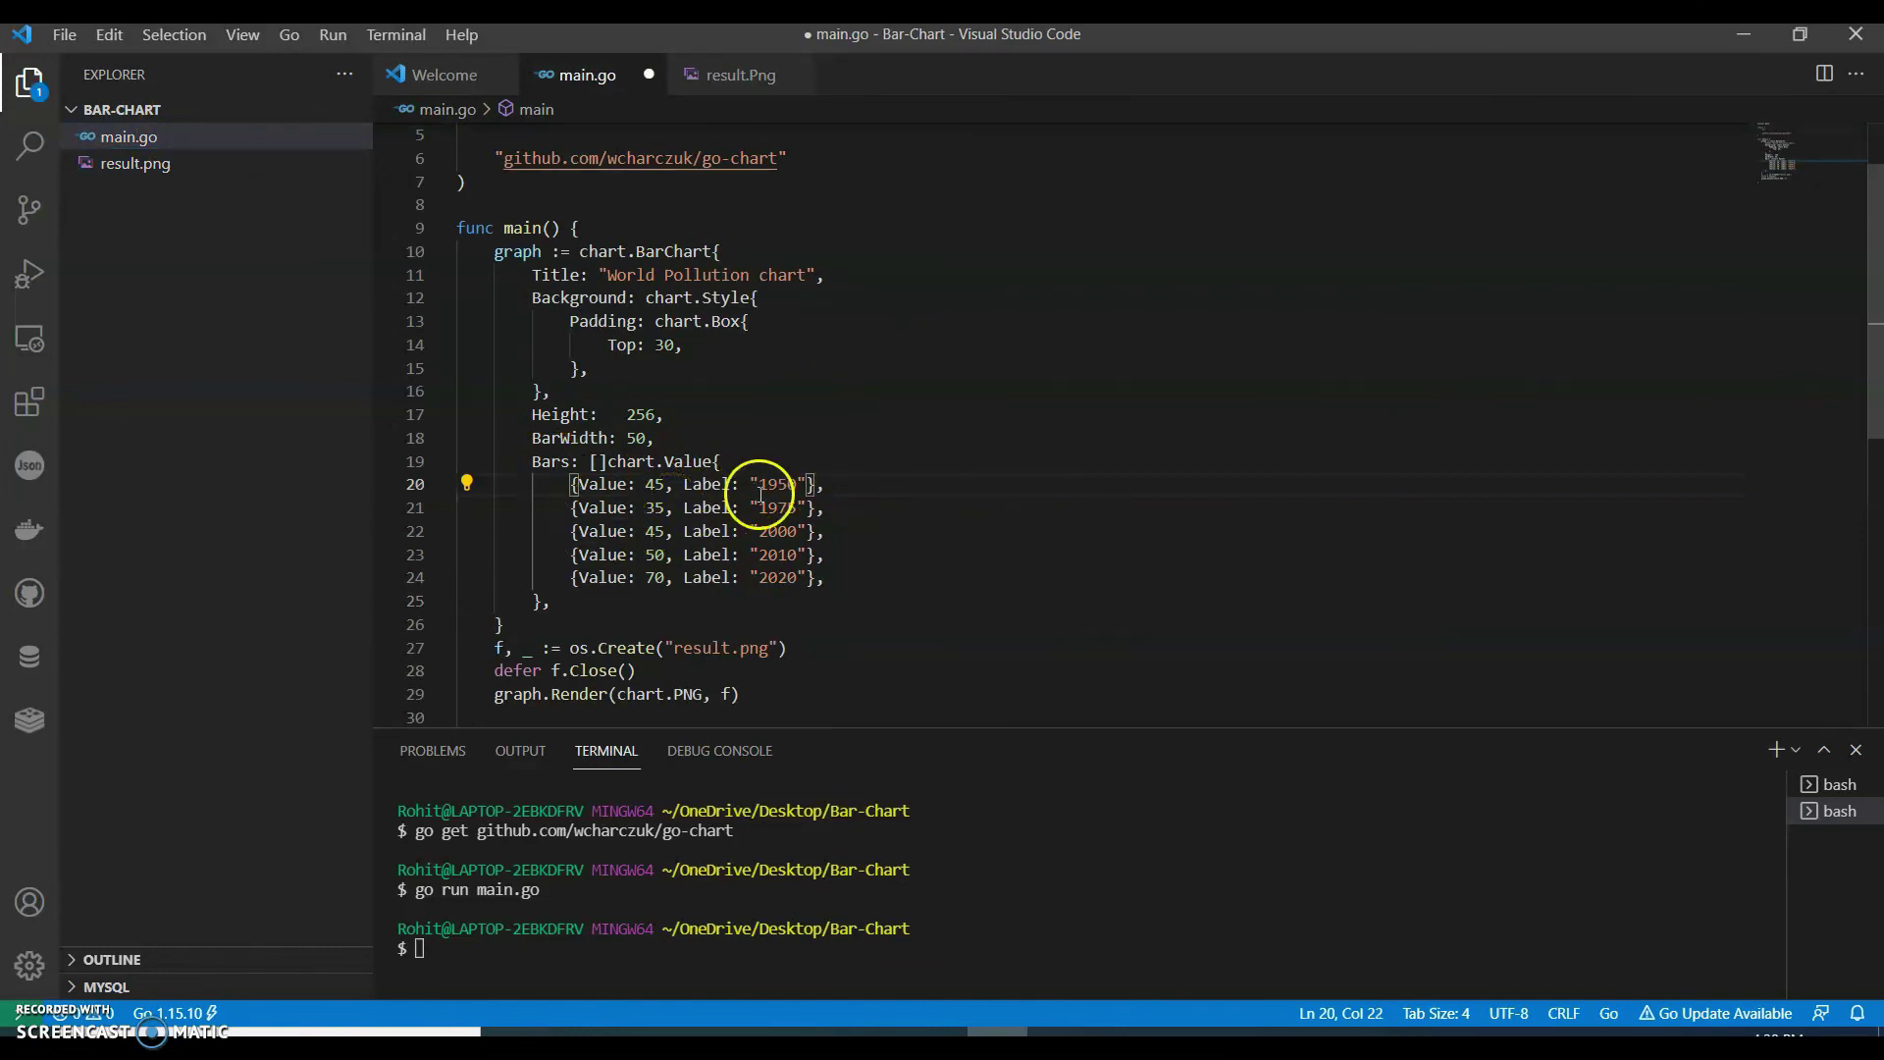
pyautogui.hotkey('ctrl', 's')
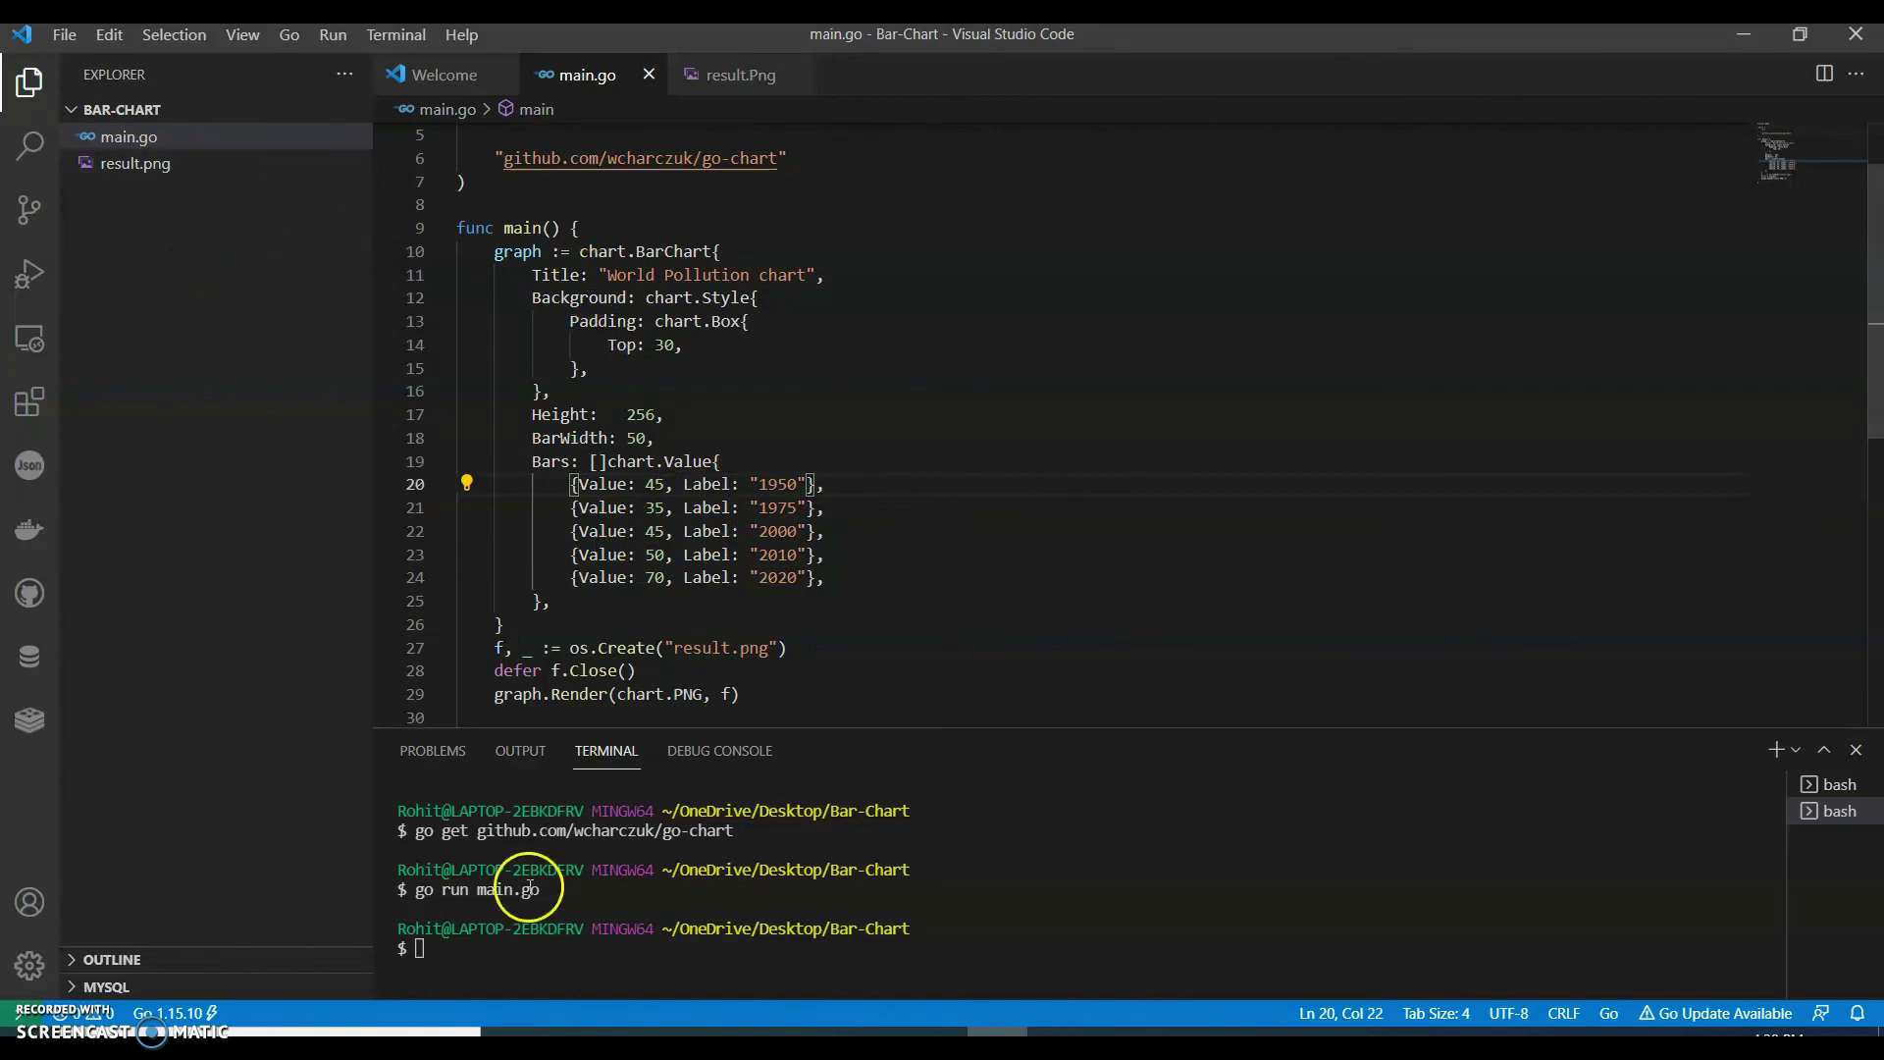
pyautogui.click(501, 949)
pyautogui.press('Up')
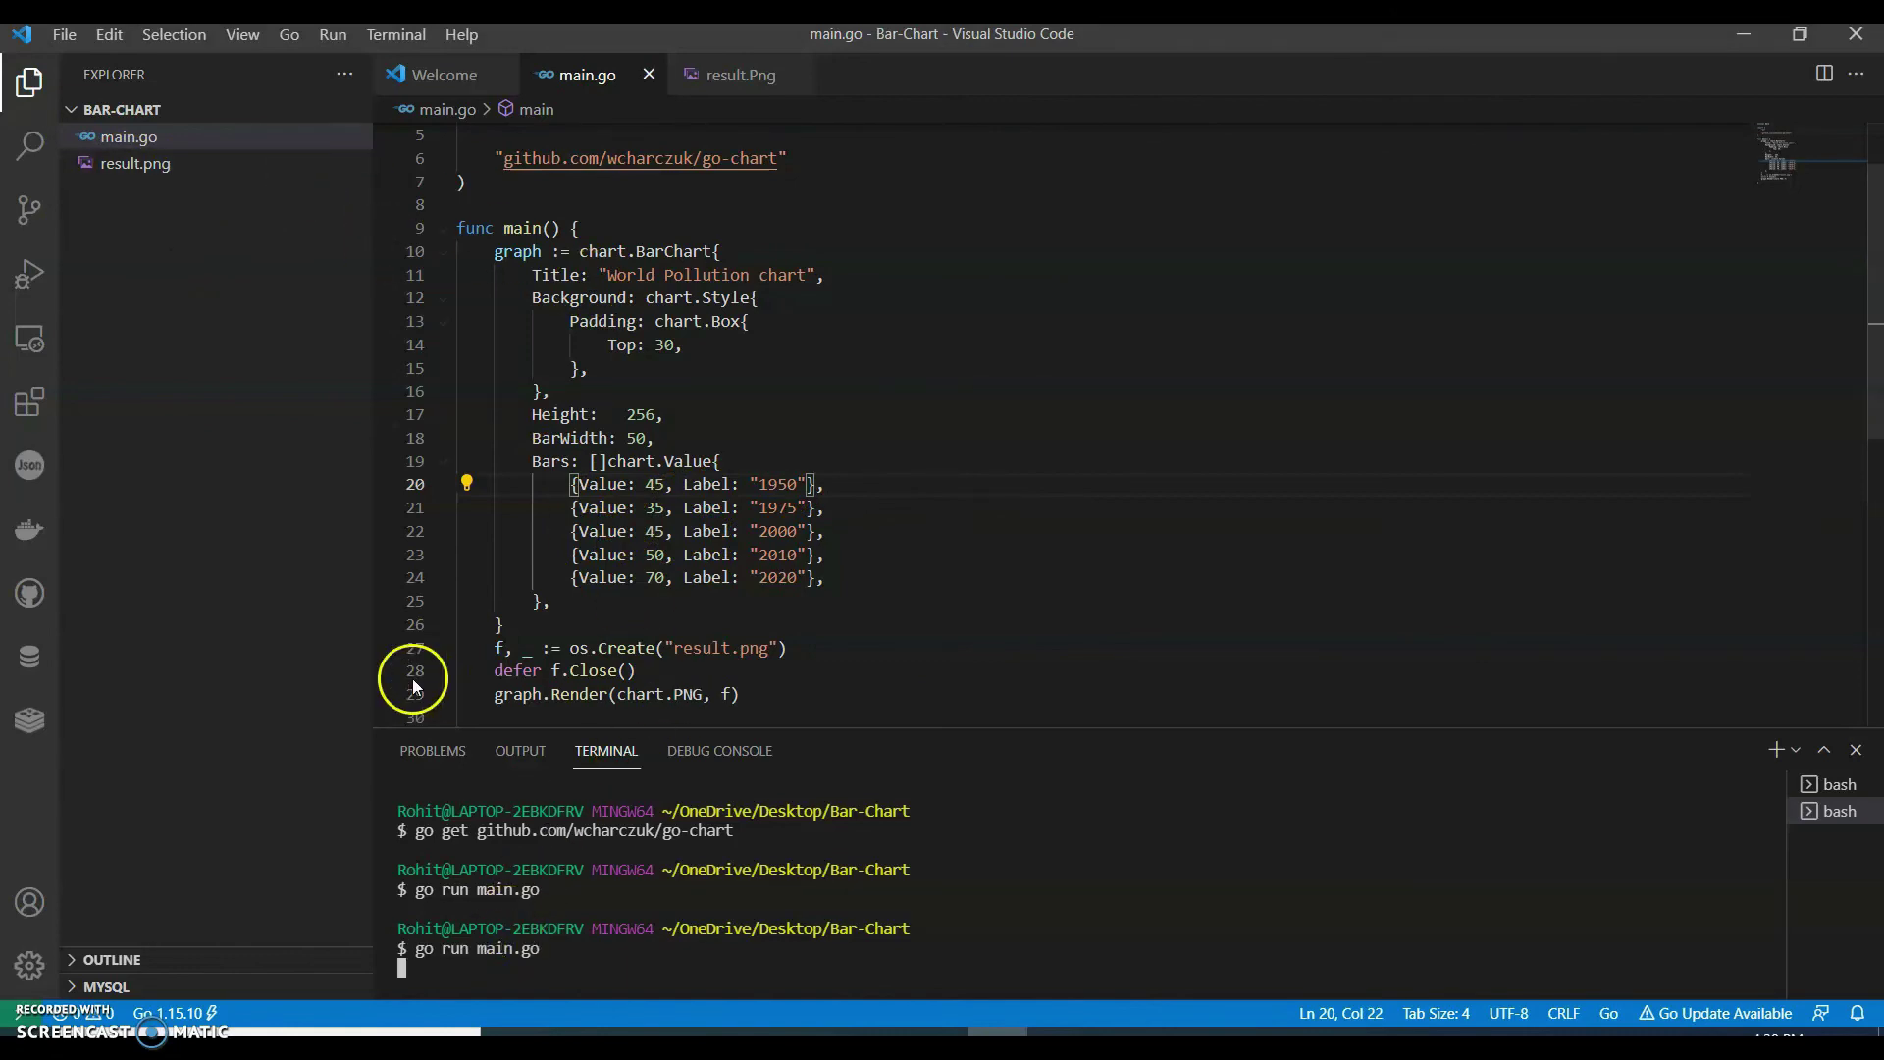
pyautogui.click(211, 165)
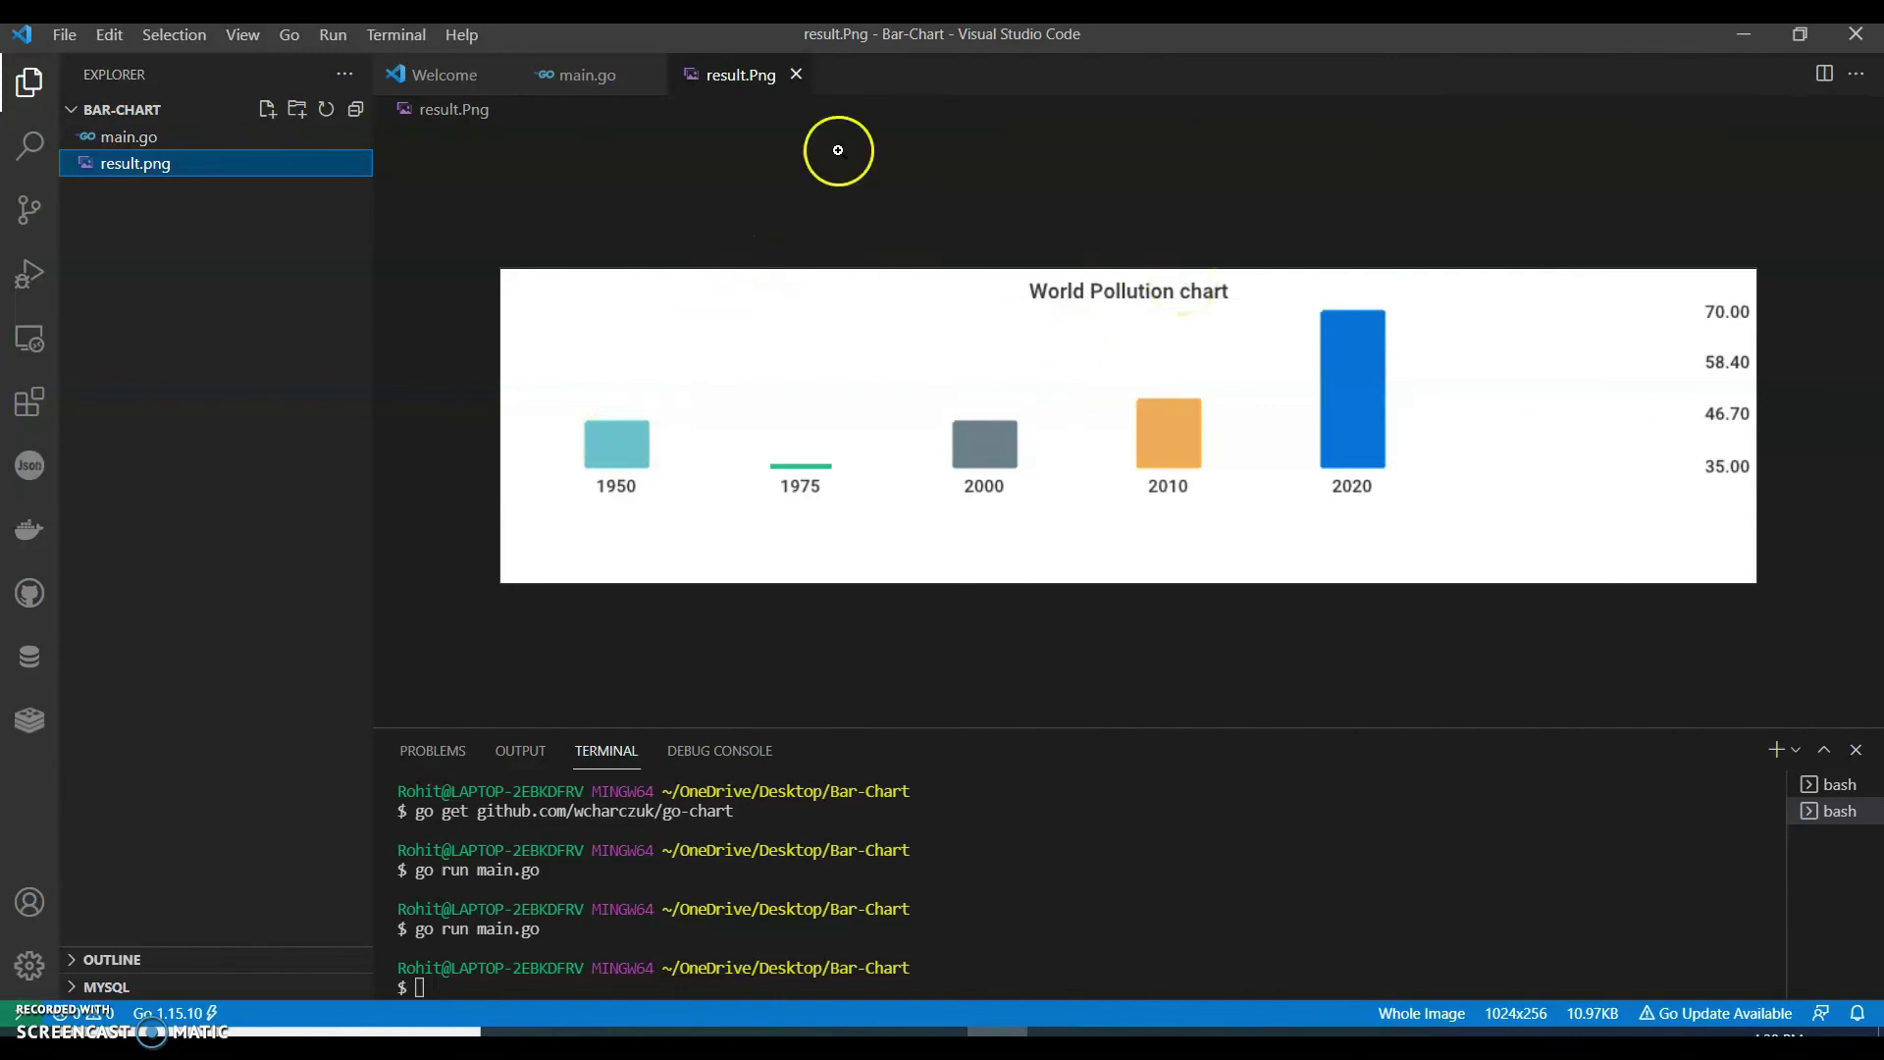
pyautogui.scroll(1, 960, 842)
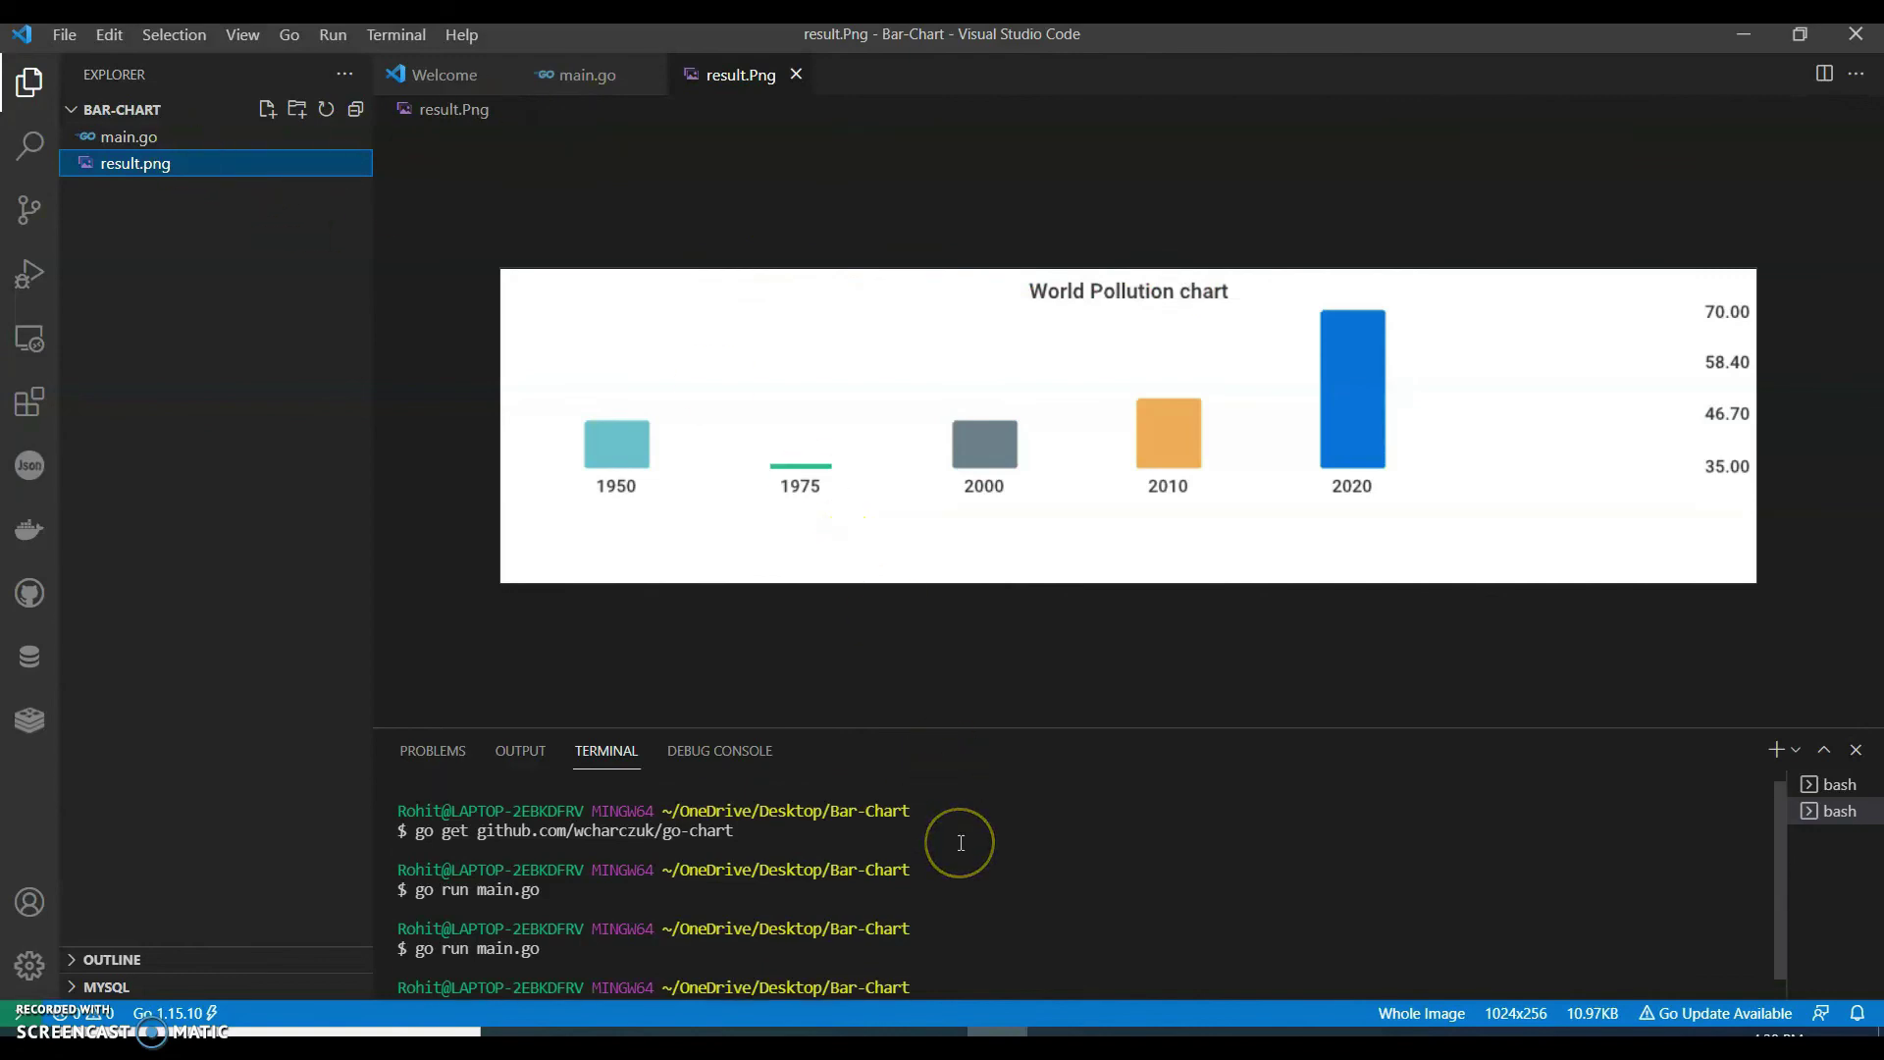